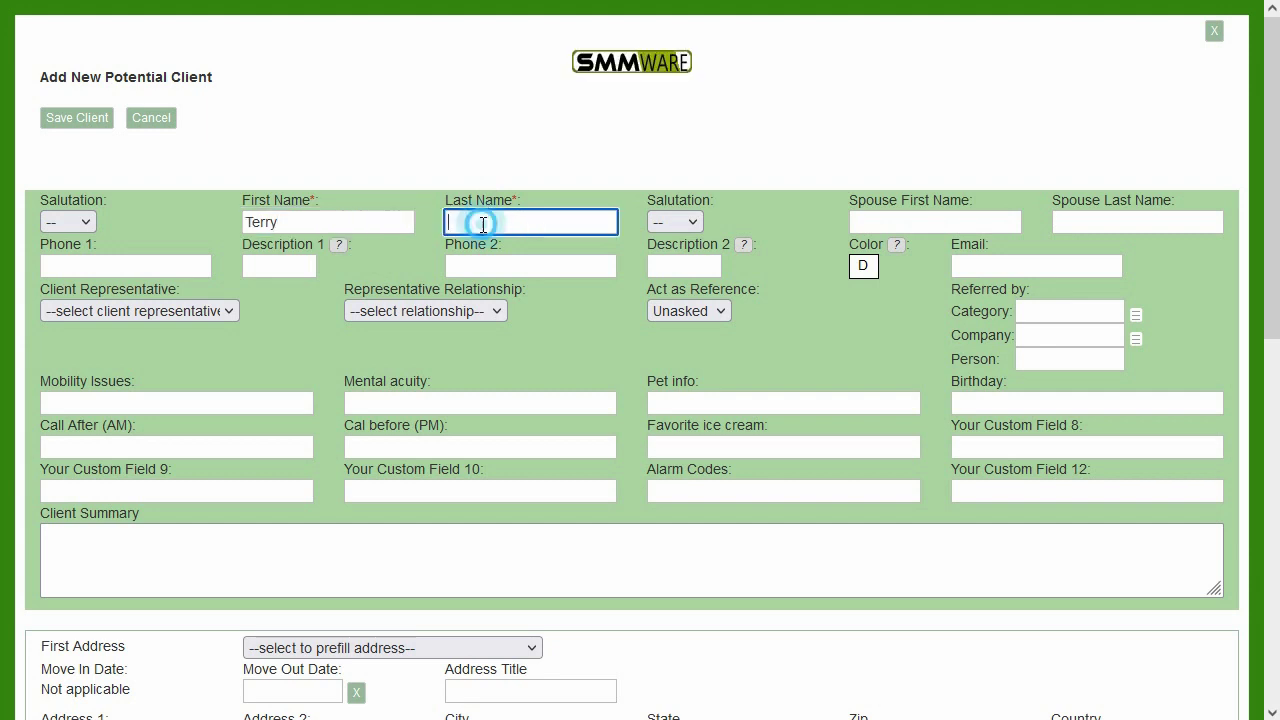
# Step: Enter the potential client's last name and e-mail address
pyautogui.write('Nichols')
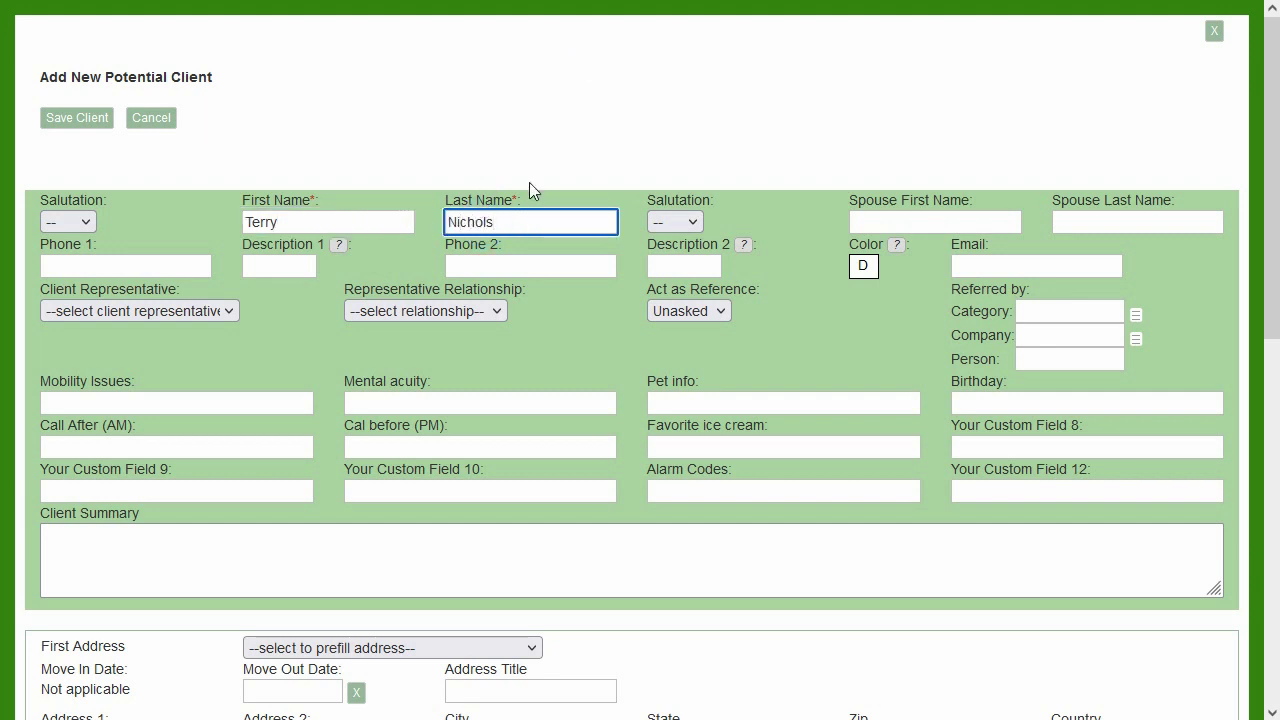
pyautogui.click(571, 151)
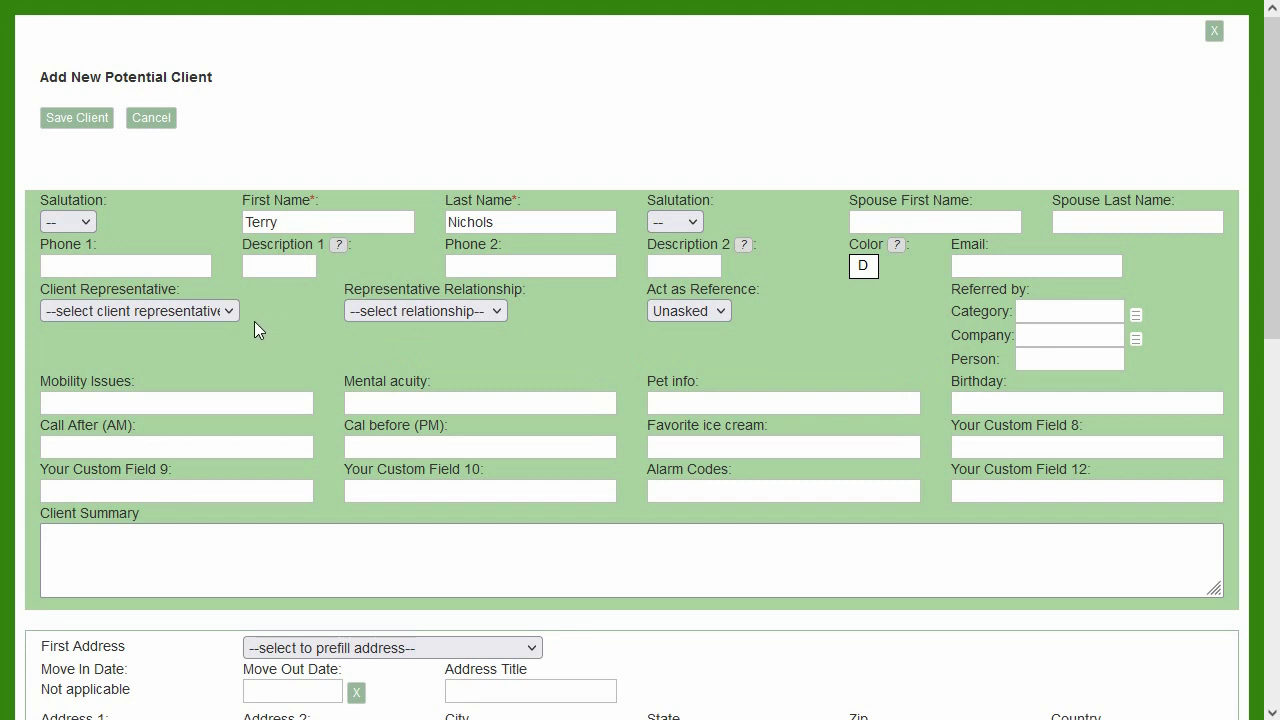
pyautogui.click(383, 311)
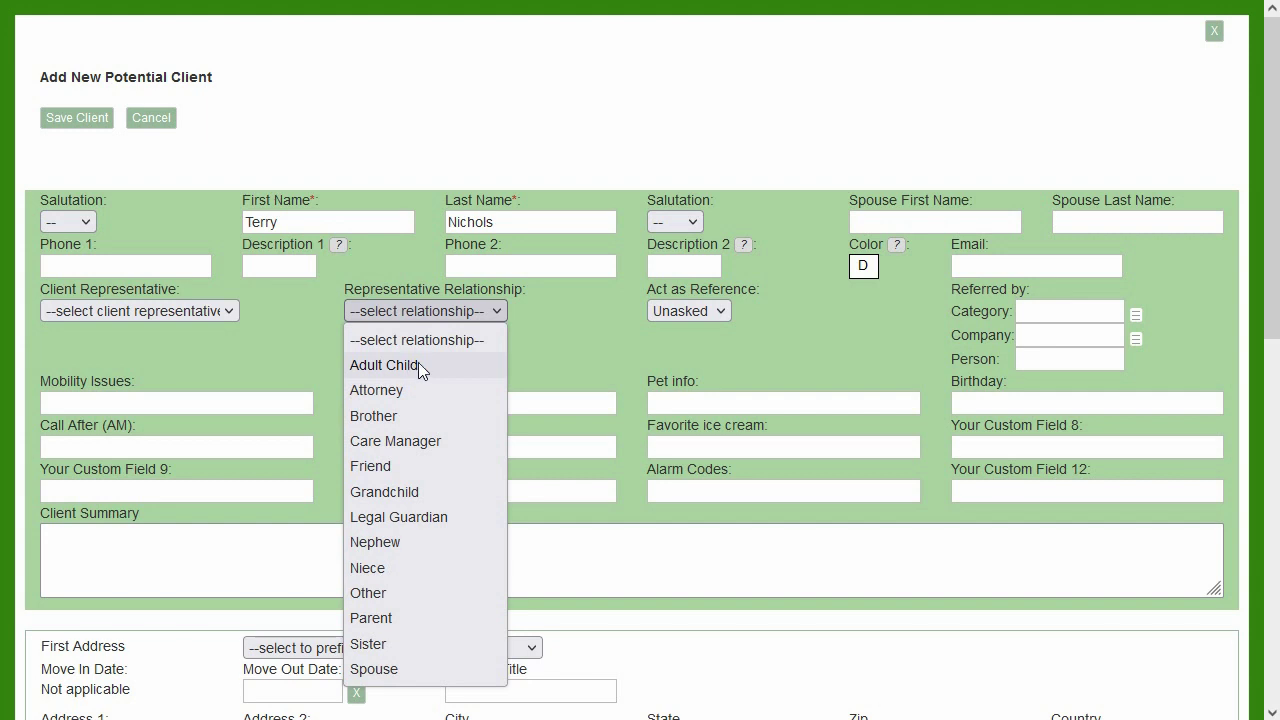
pyautogui.click(295, 347)
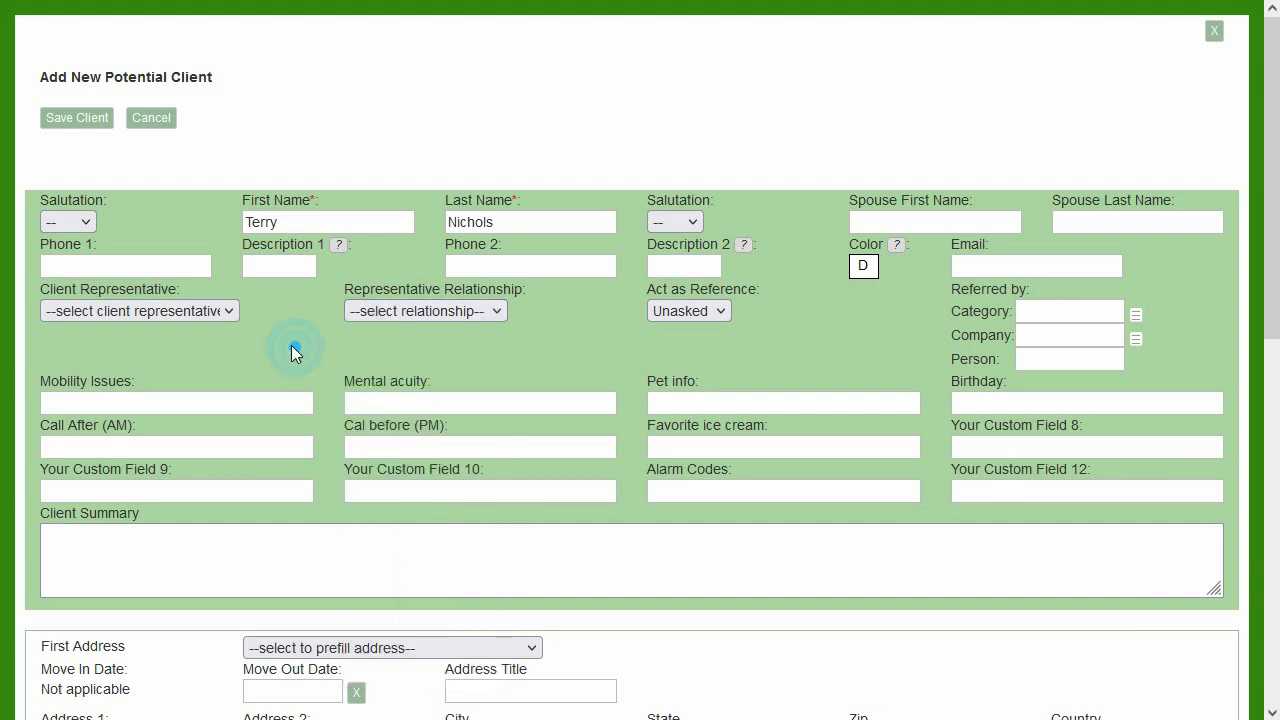
pyautogui.click(963, 264)
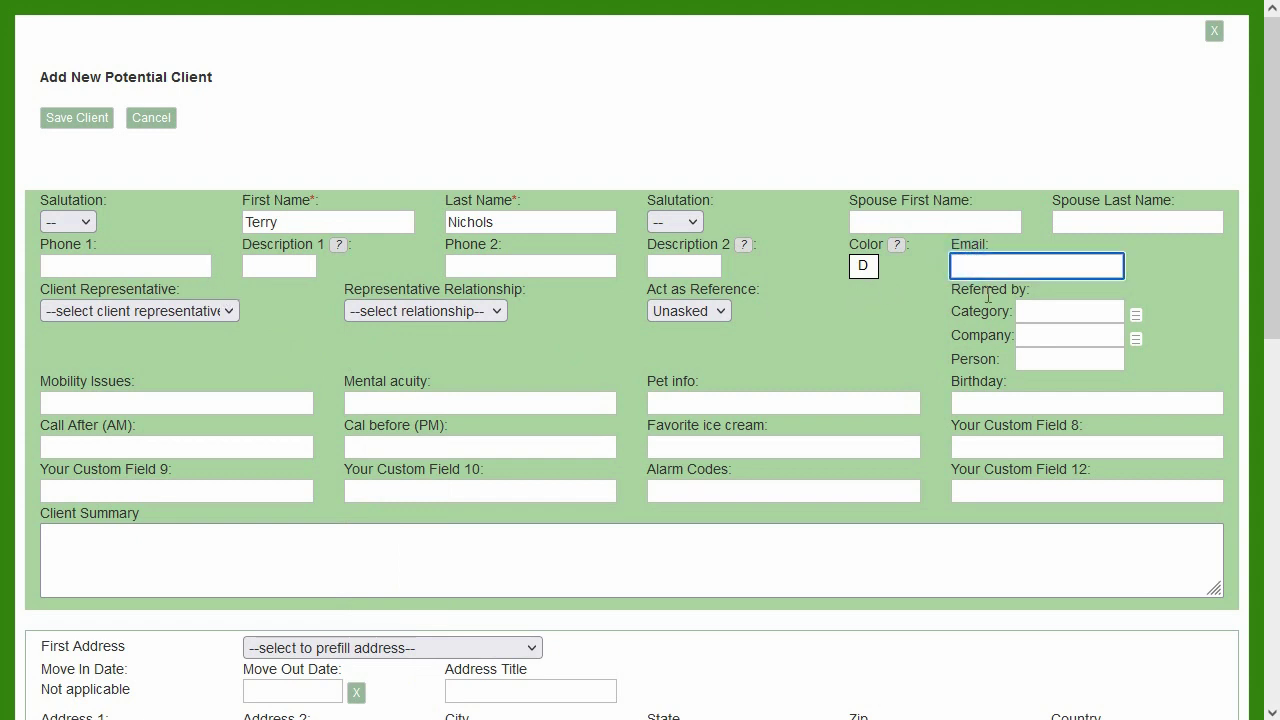
pyautogui.write('bjacobs')
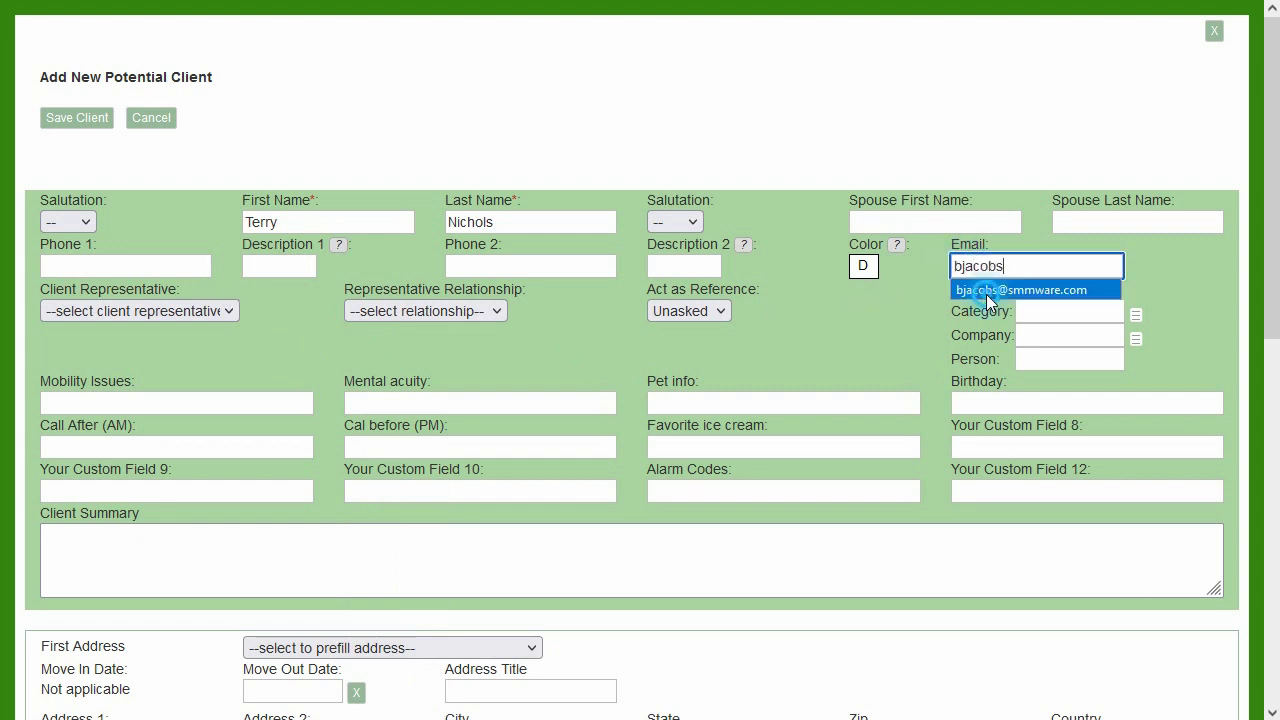
pyautogui.click(987, 291)
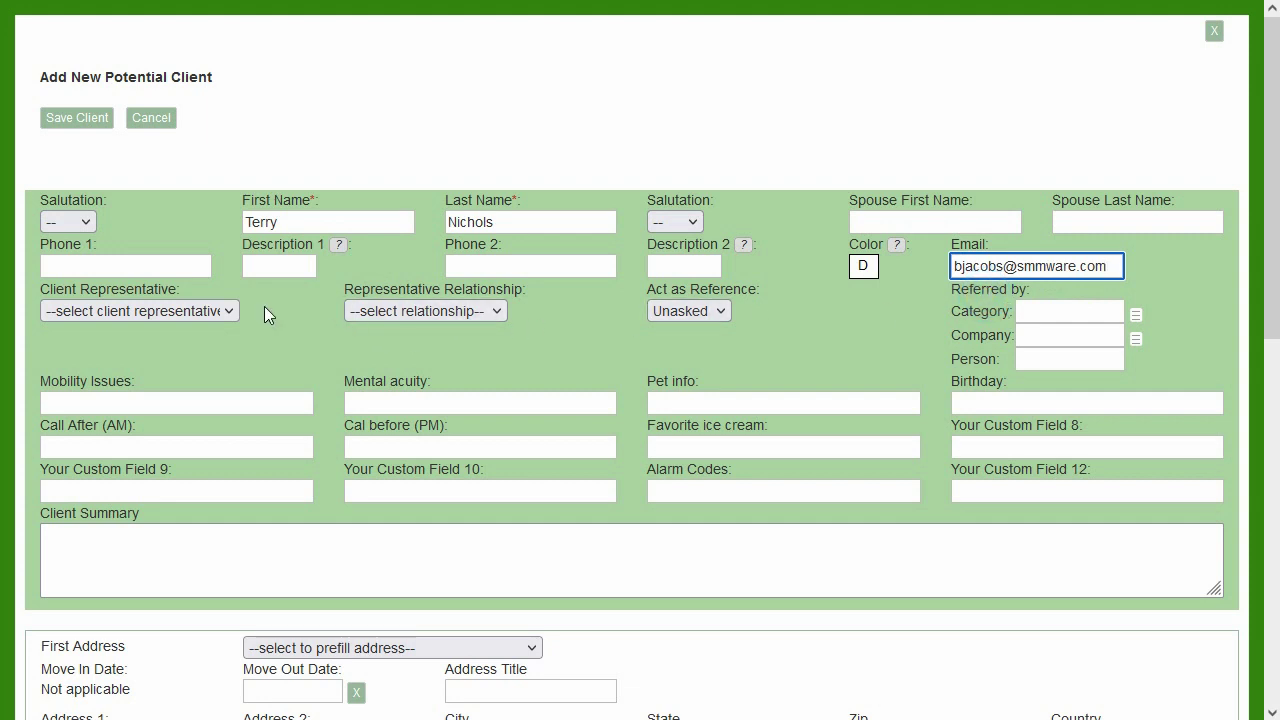
# Step: Enter the client's first phone number and describe it as Cell
pyautogui.click(178, 266)
pyautogui.write('123')
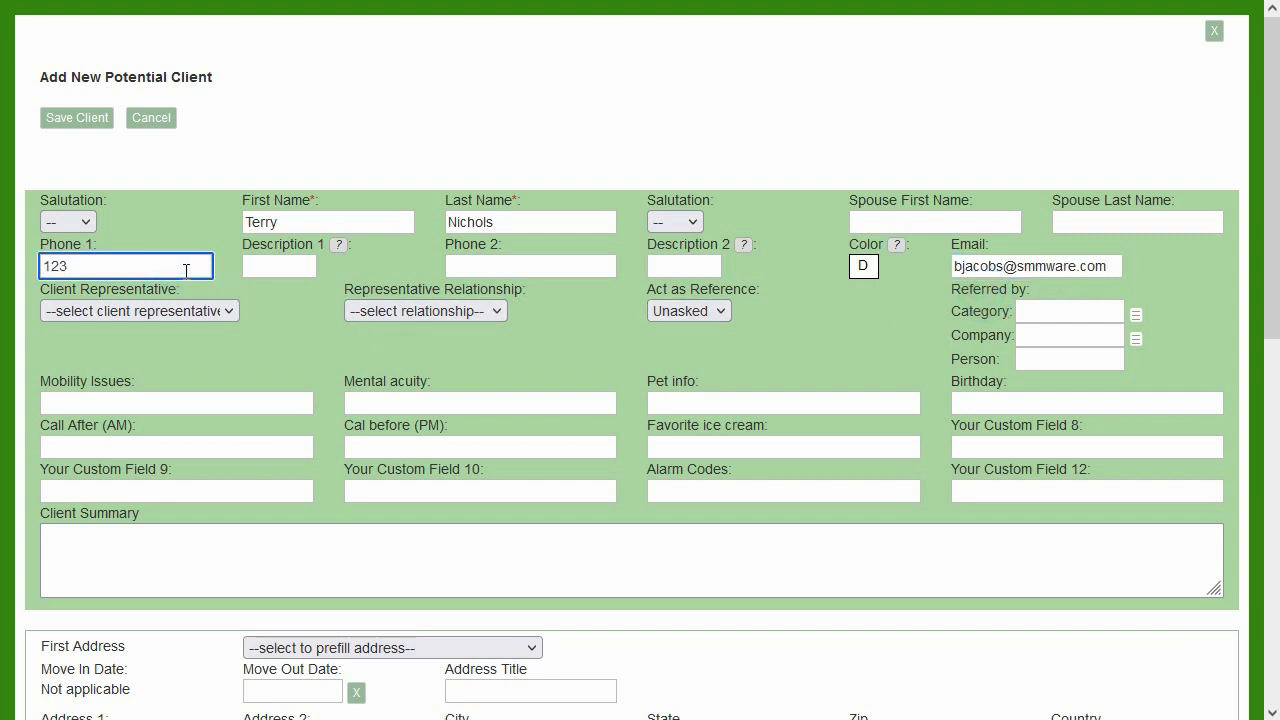
pyautogui.write(' 123 1234')
pyautogui.click(302, 266)
pyautogui.write('Cell')
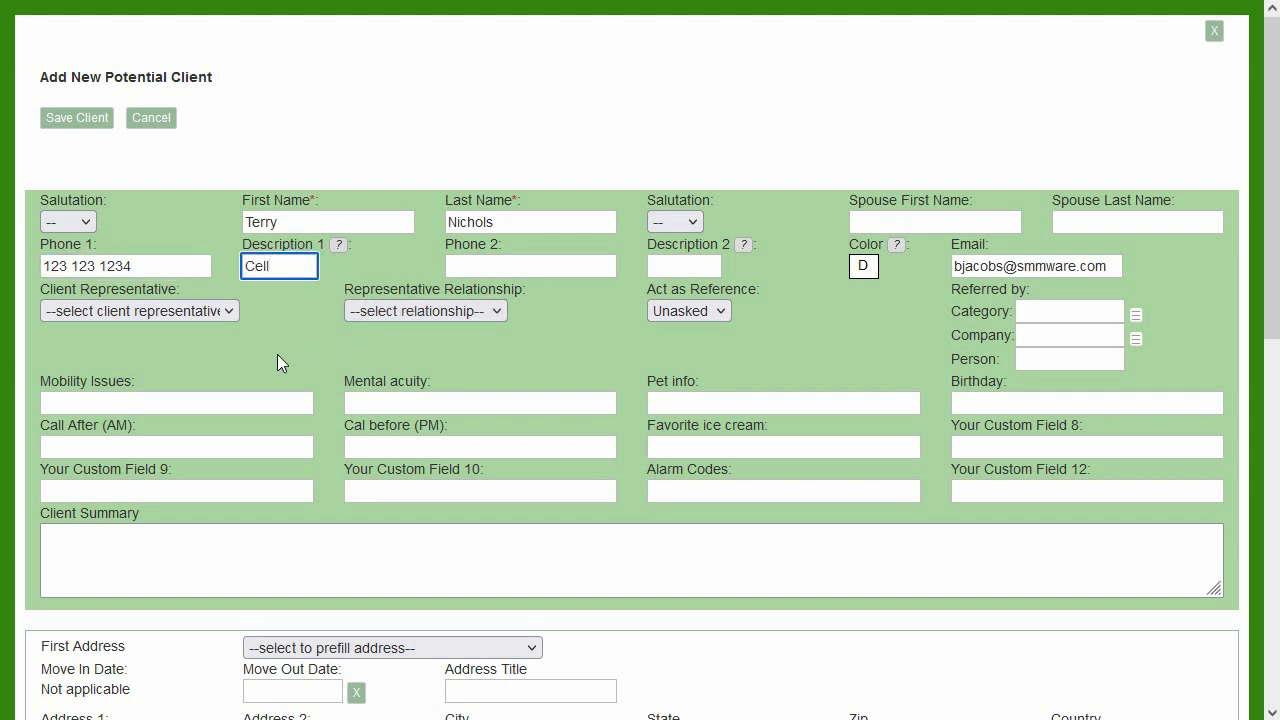
# Step: Prefill the client's first address from the Bartholomew House entry
pyautogui.scroll(-1, 277, 354)
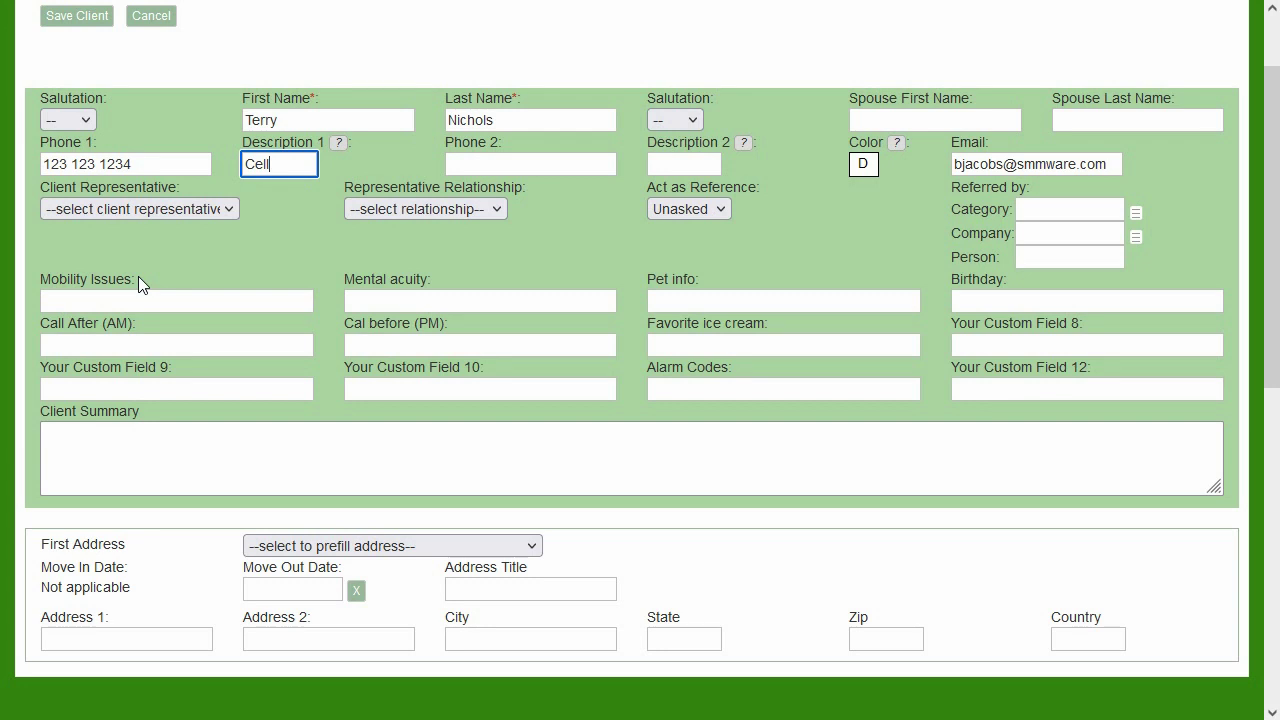
pyautogui.click(305, 546)
pyautogui.scroll(-1, 335, 449)
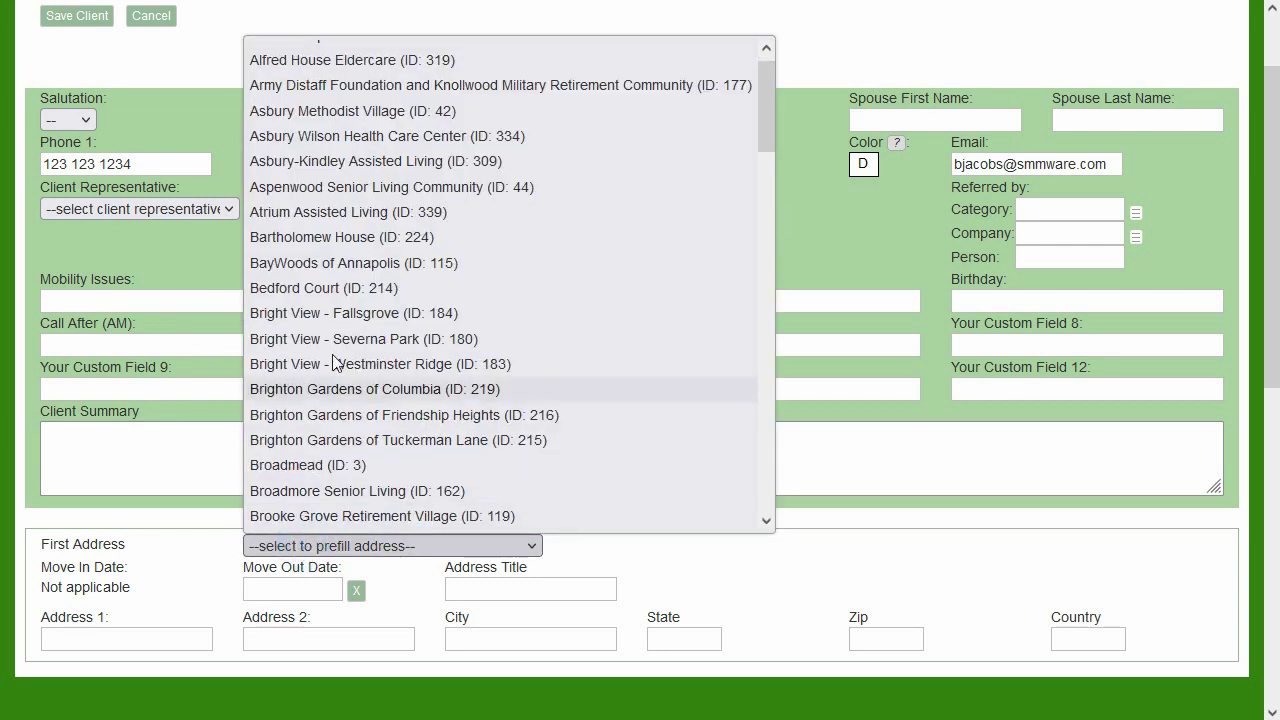
pyautogui.click(347, 237)
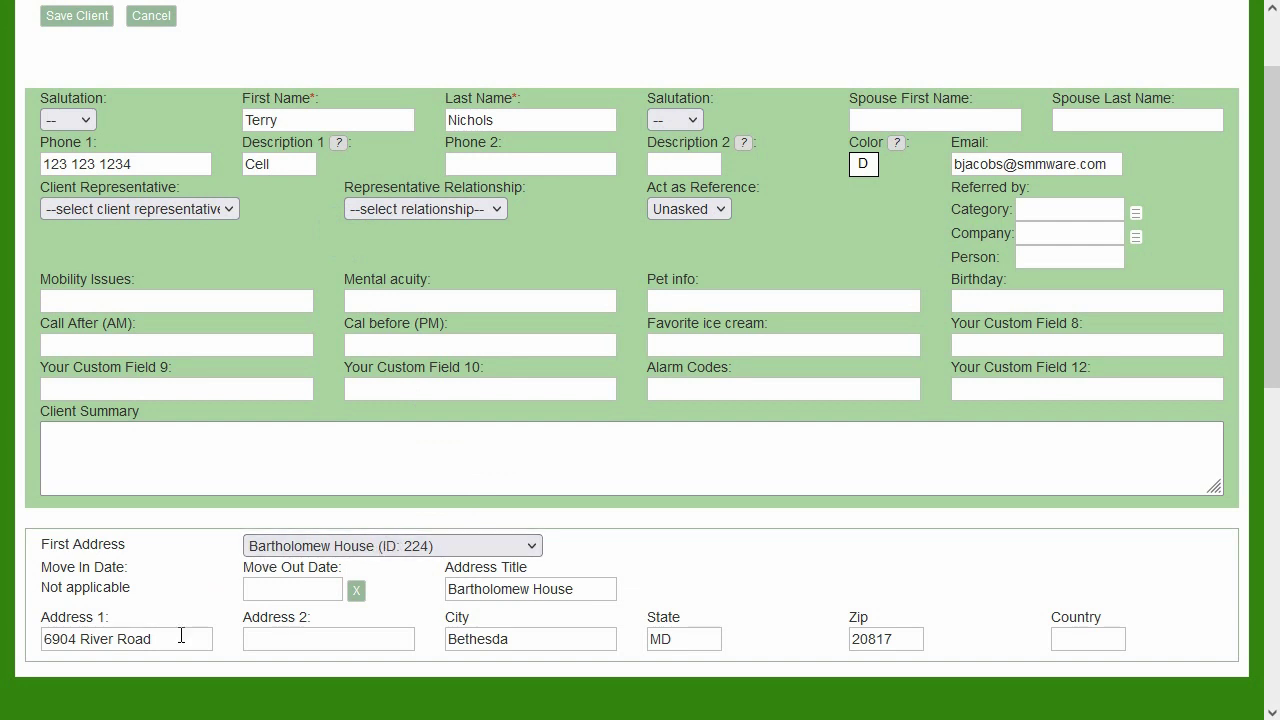
# Step: Replace the prefilled street in Address 1 with the client's own street address and save the client
pyautogui.moveTo(169, 642); pyautogui.dragTo(46, 661)
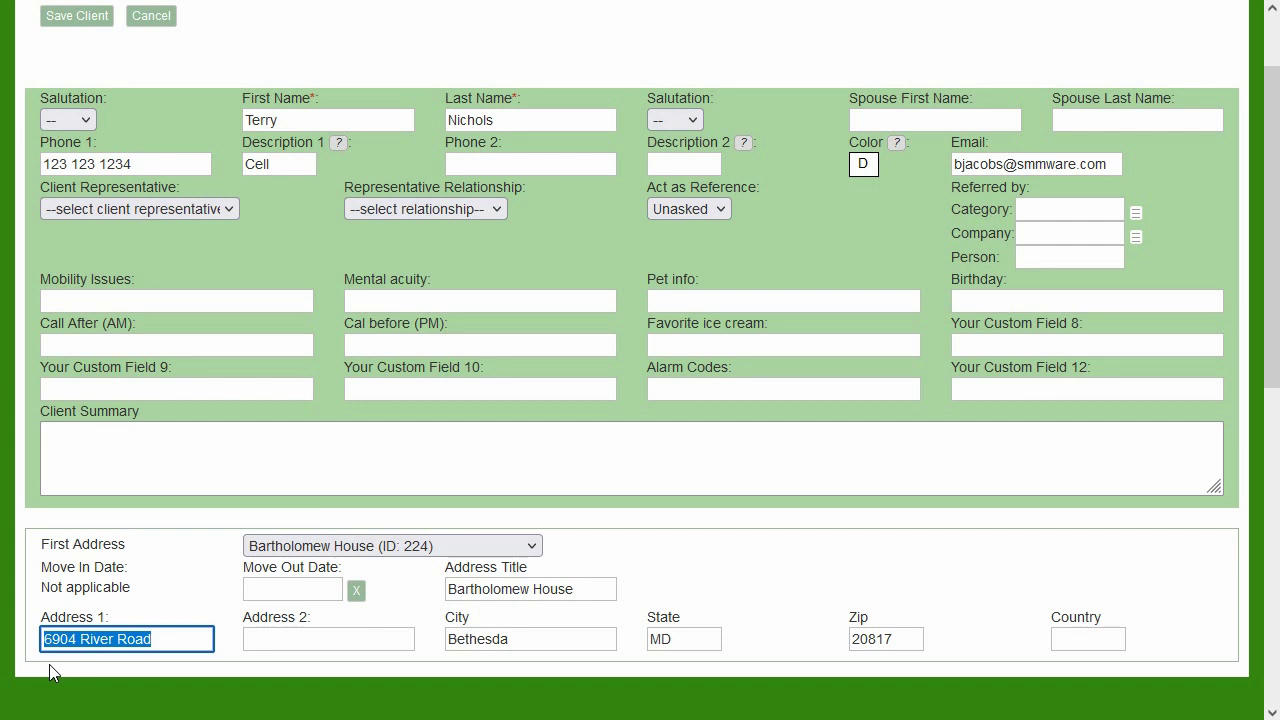
pyautogui.write('123 5th')
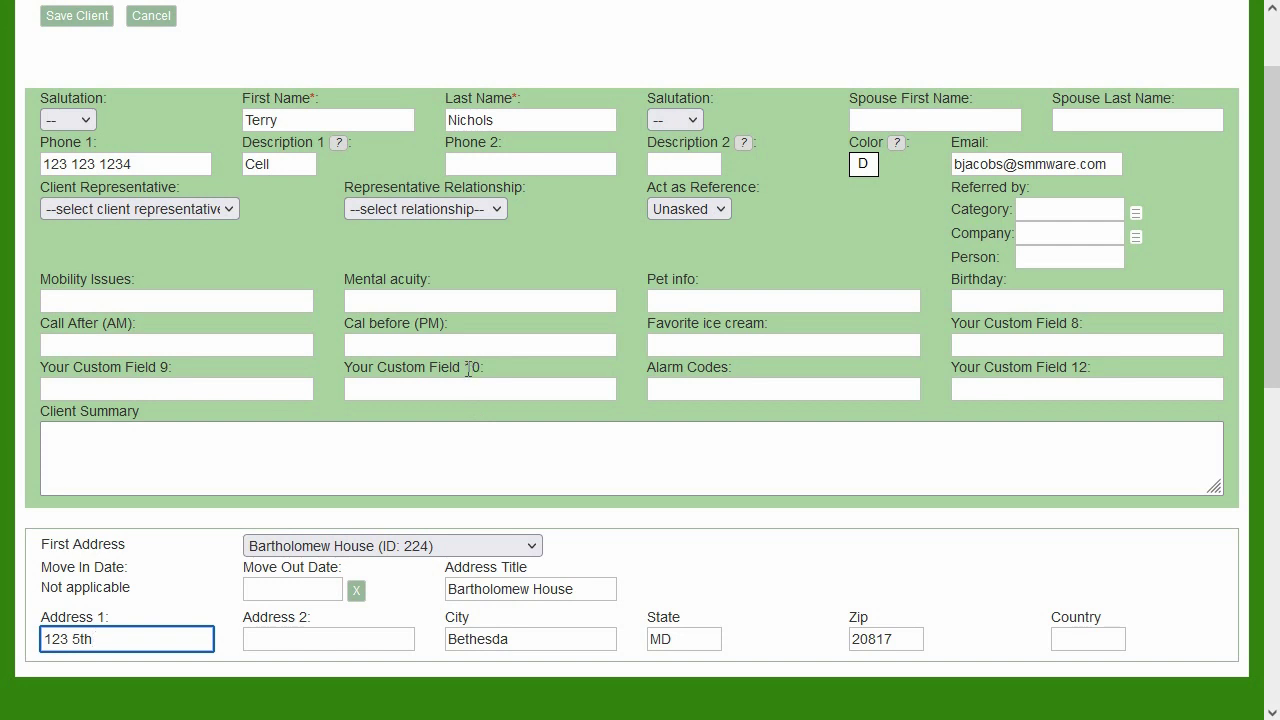
pyautogui.click(76, 18)
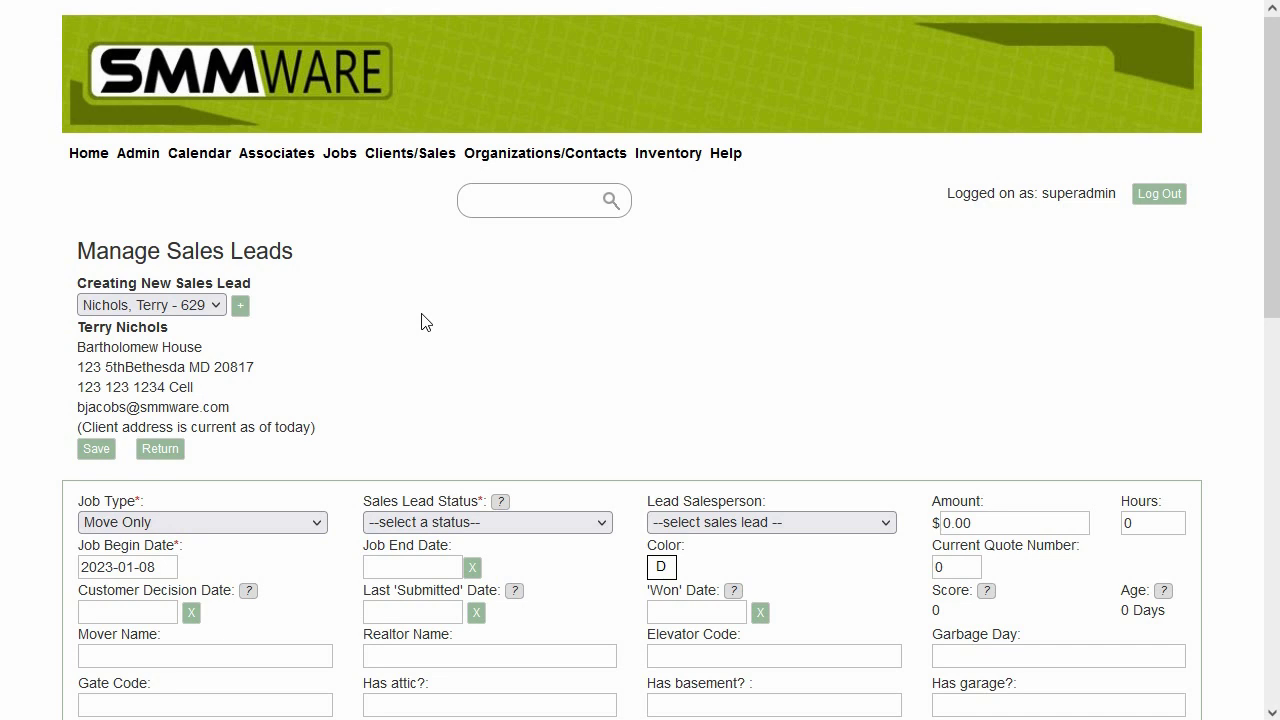
# Step: Assign a lead salesperson to the new sales lead and set its status to In Progress
pyautogui.scroll(-3, 421, 322)
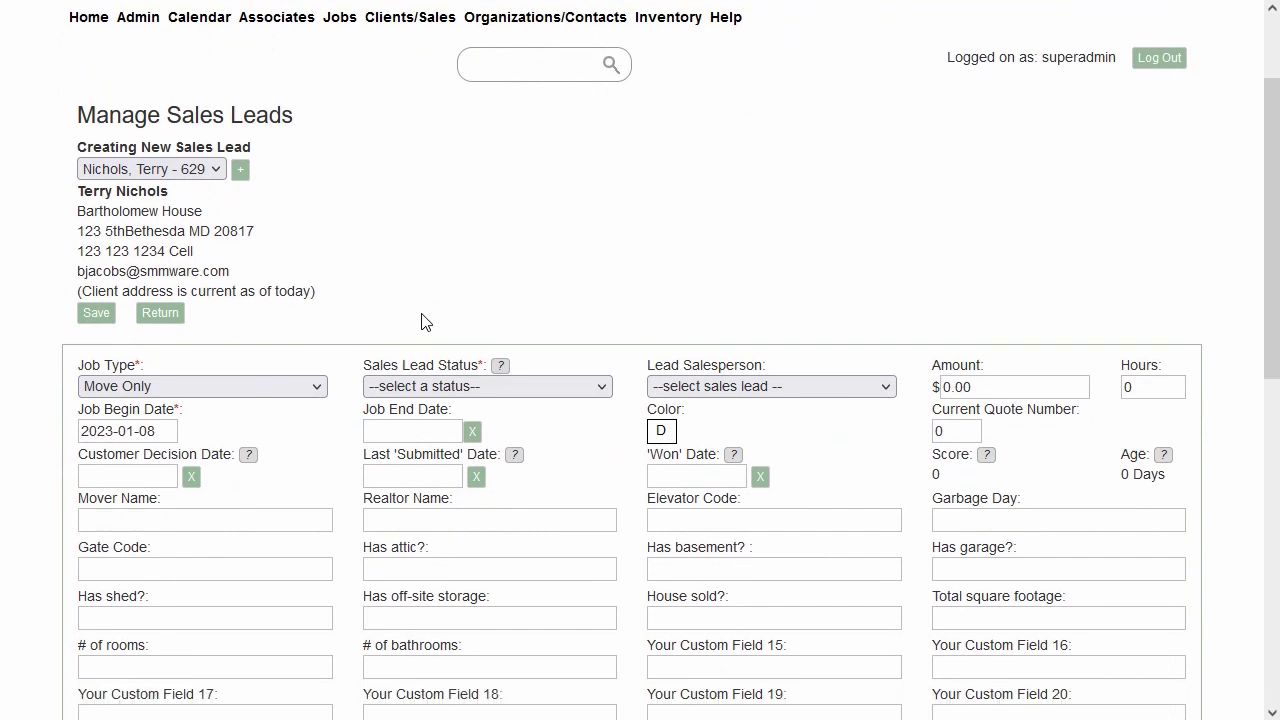
pyautogui.click(675, 318)
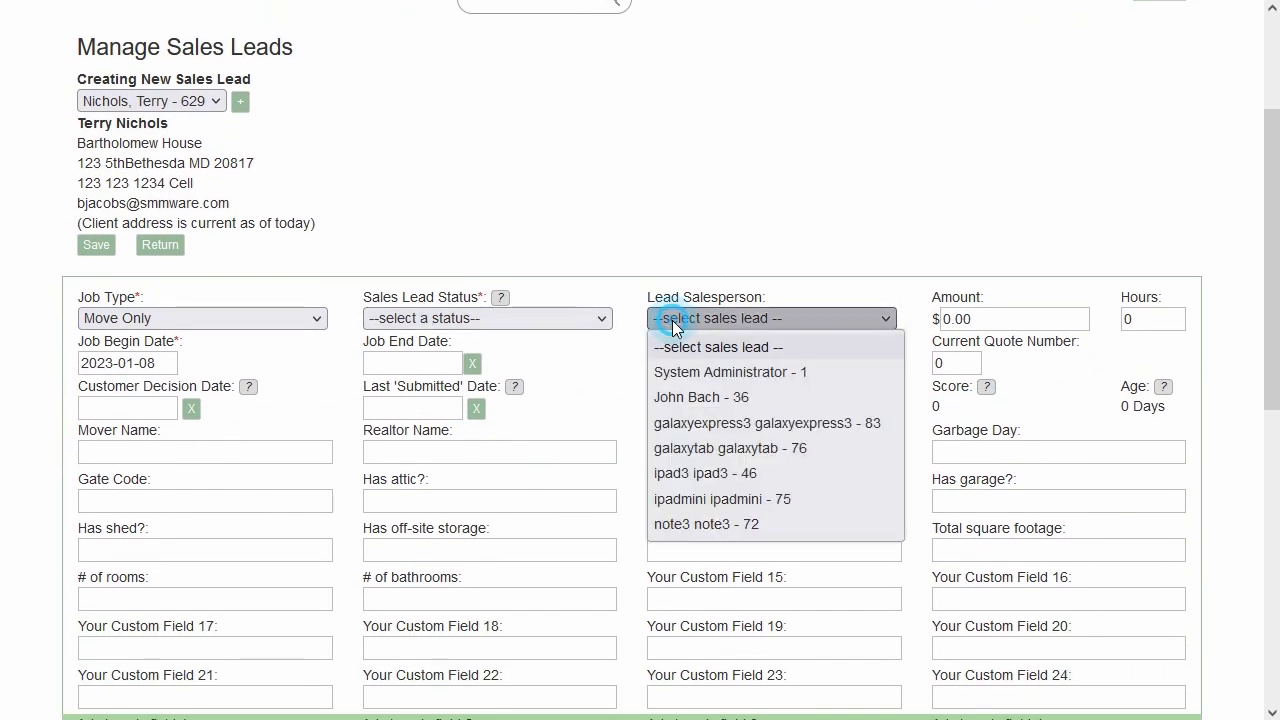
pyautogui.click(706, 396)
pyautogui.click(481, 321)
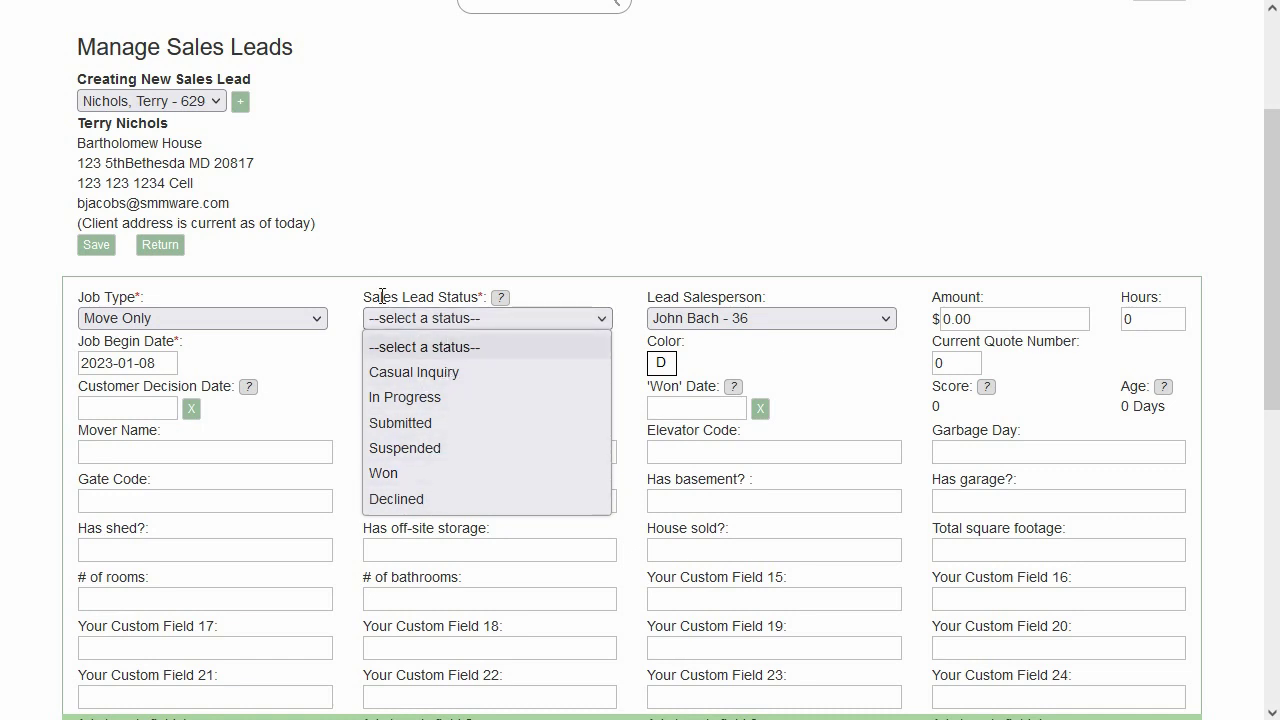
pyautogui.click(407, 397)
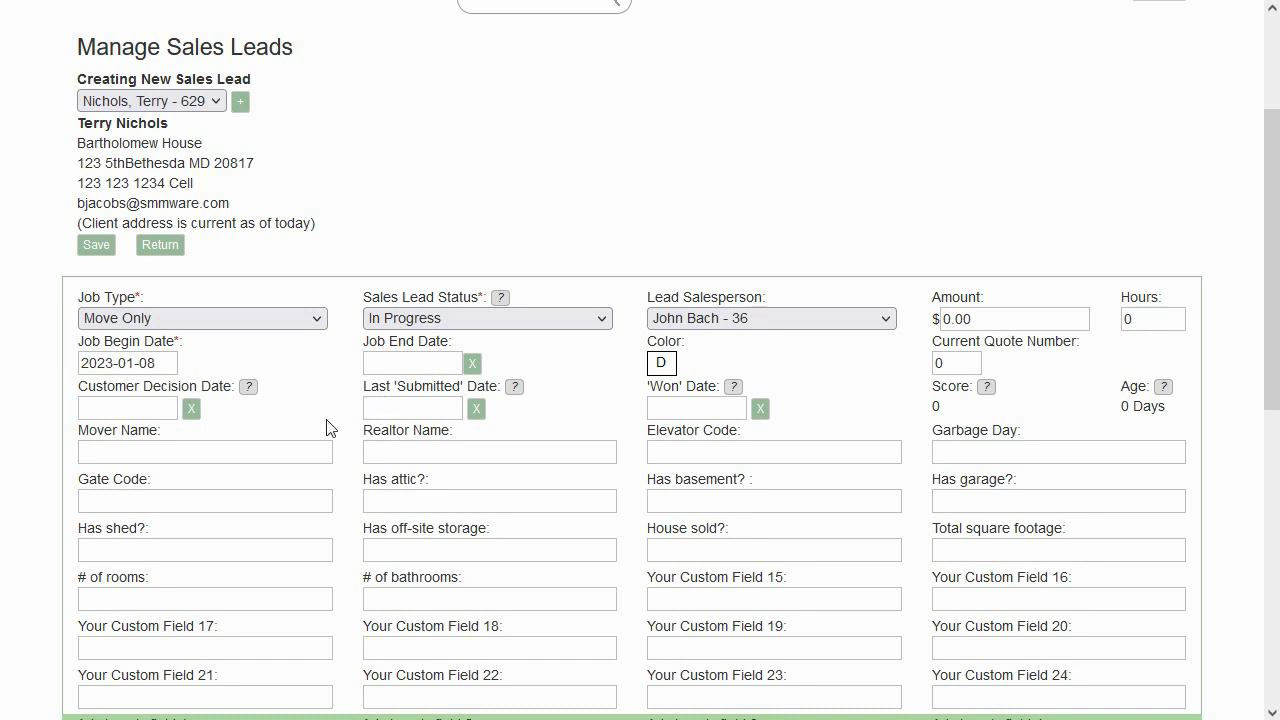
# Step: Prefill the new address in the moving information with Bartholomew House and save the sales lead
pyautogui.scroll(-1, 213, 436)
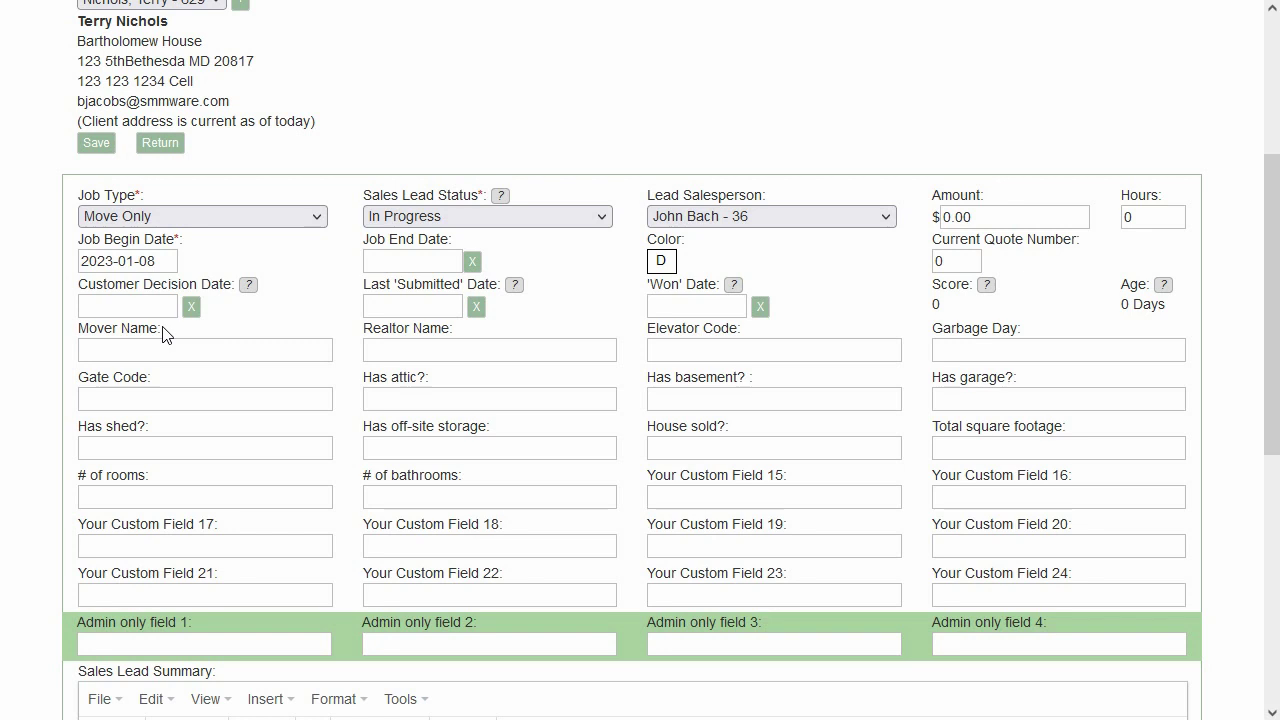
pyautogui.scroll(-6, 165, 335)
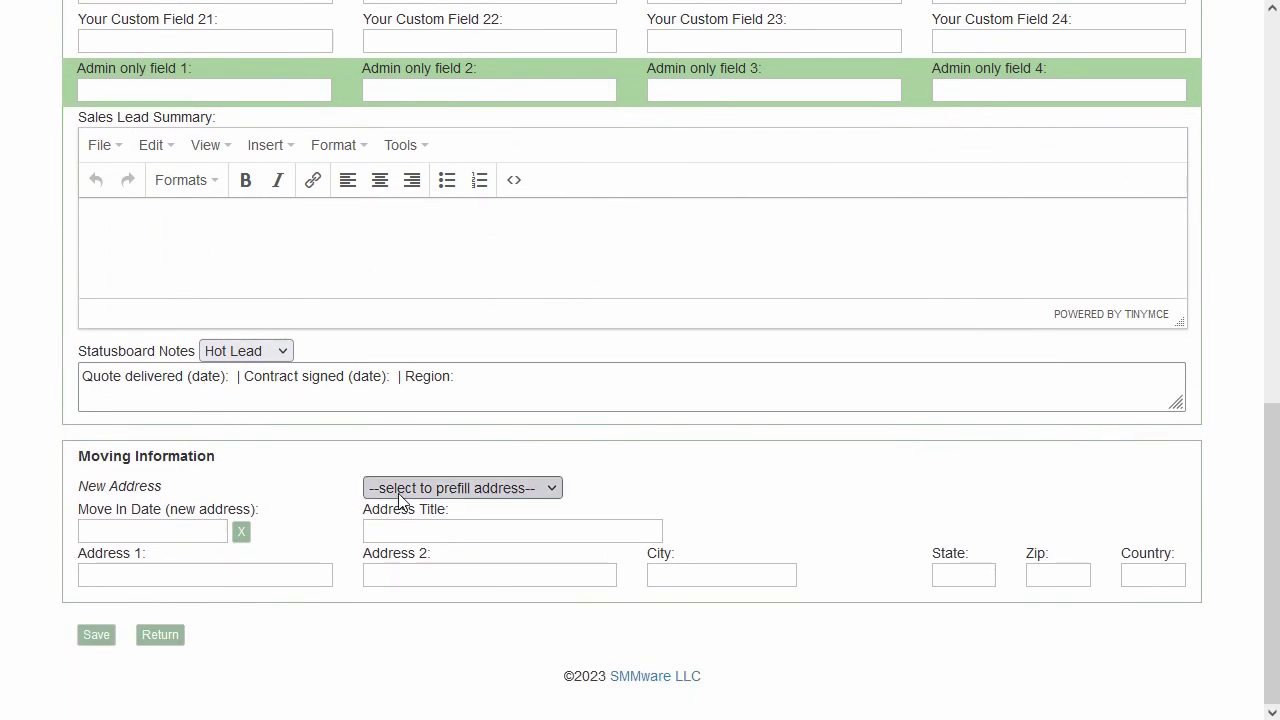
pyautogui.click(390, 494)
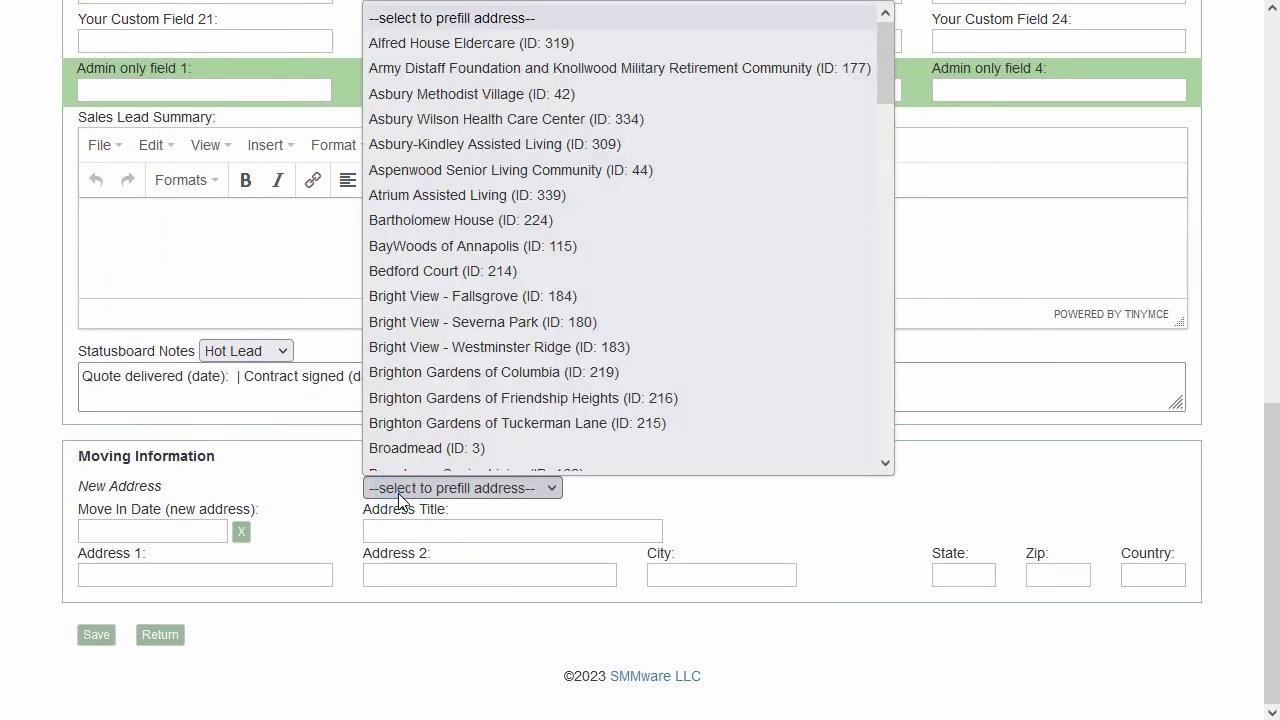
pyautogui.click(467, 230)
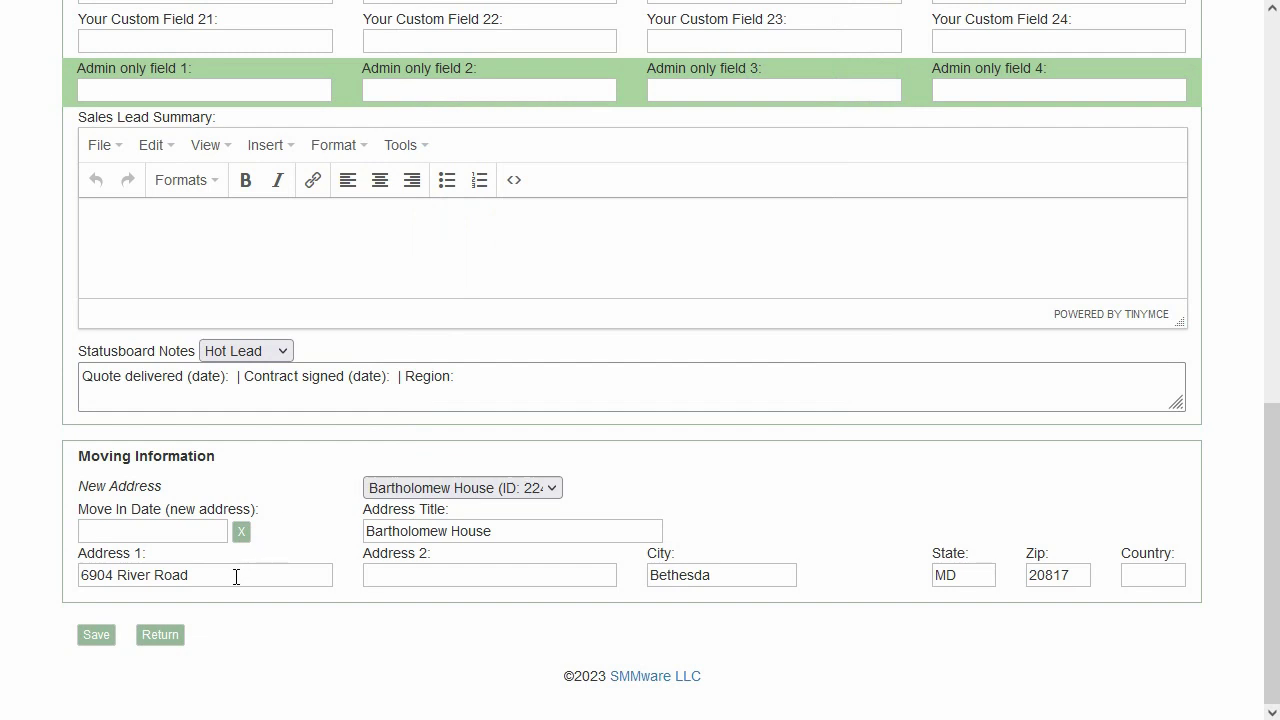
pyautogui.click(96, 636)
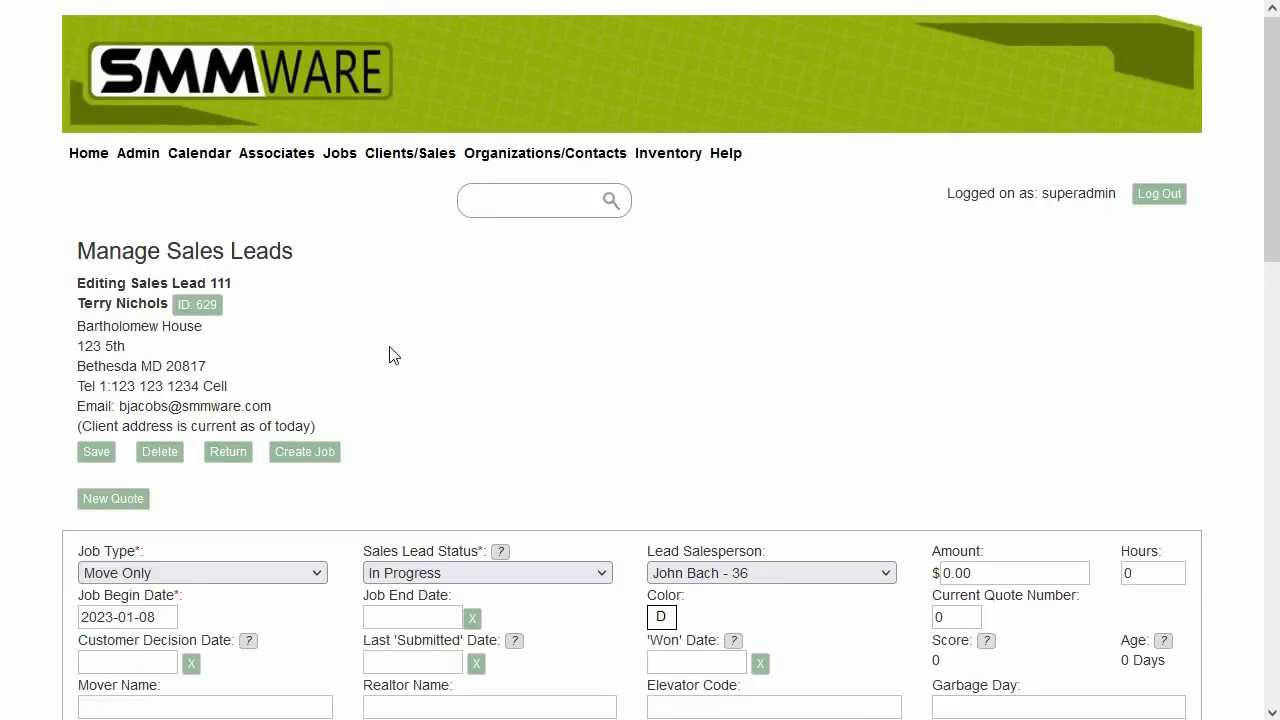
# Step: Examine the tasks and notes recorded for the saved sales lead, and collapse both sections again
pyautogui.scroll(-12, 391, 345)
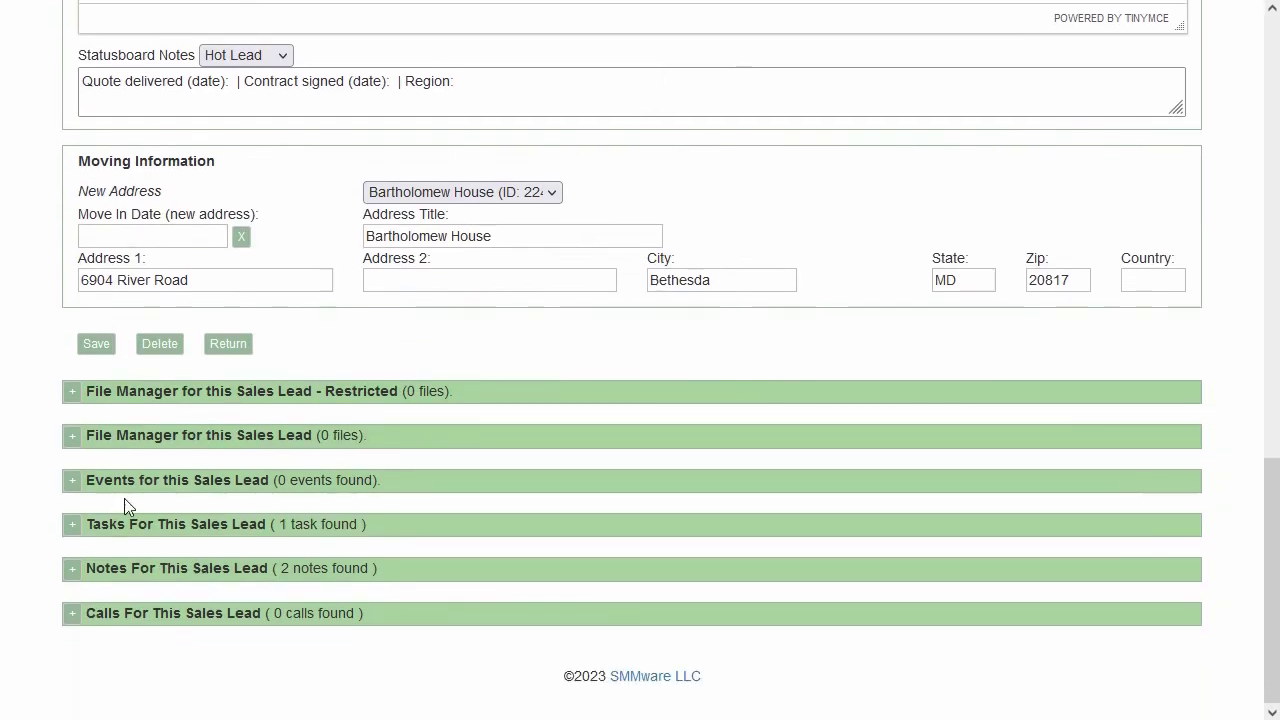
pyautogui.click(72, 527)
pyautogui.scroll(-3, 70, 483)
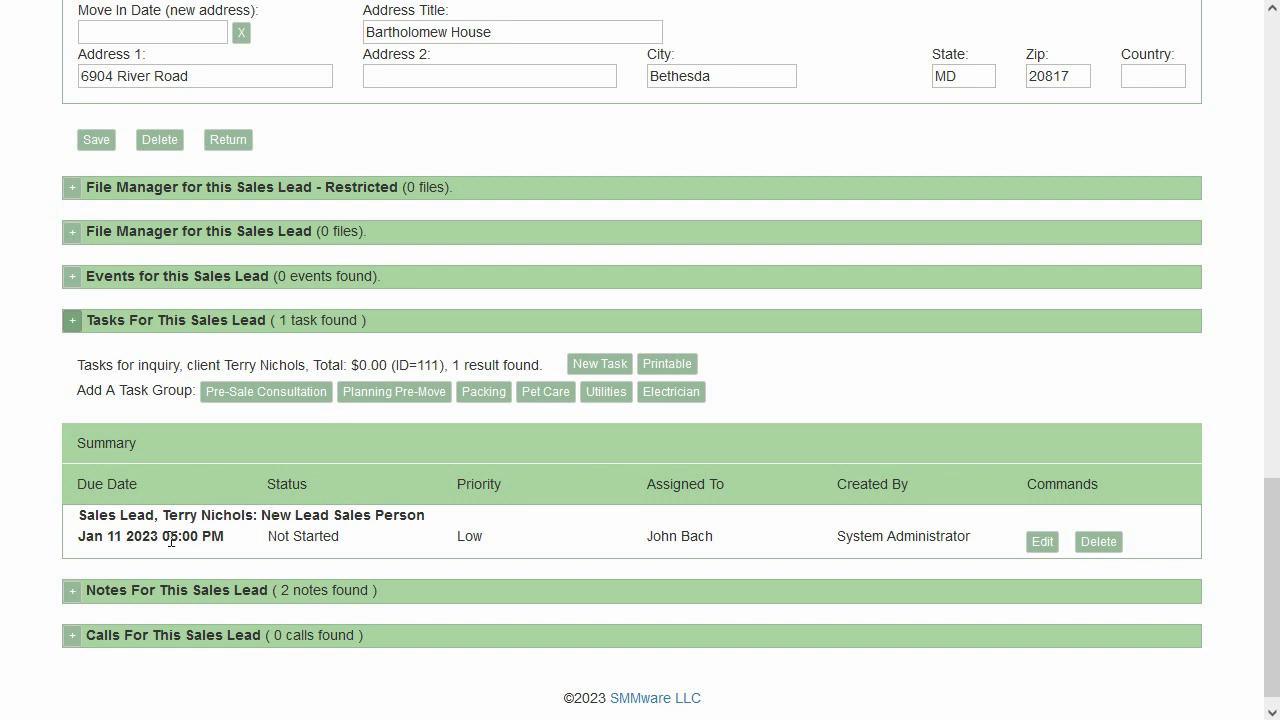
pyautogui.click(72, 590)
pyautogui.scroll(-3, 74, 527)
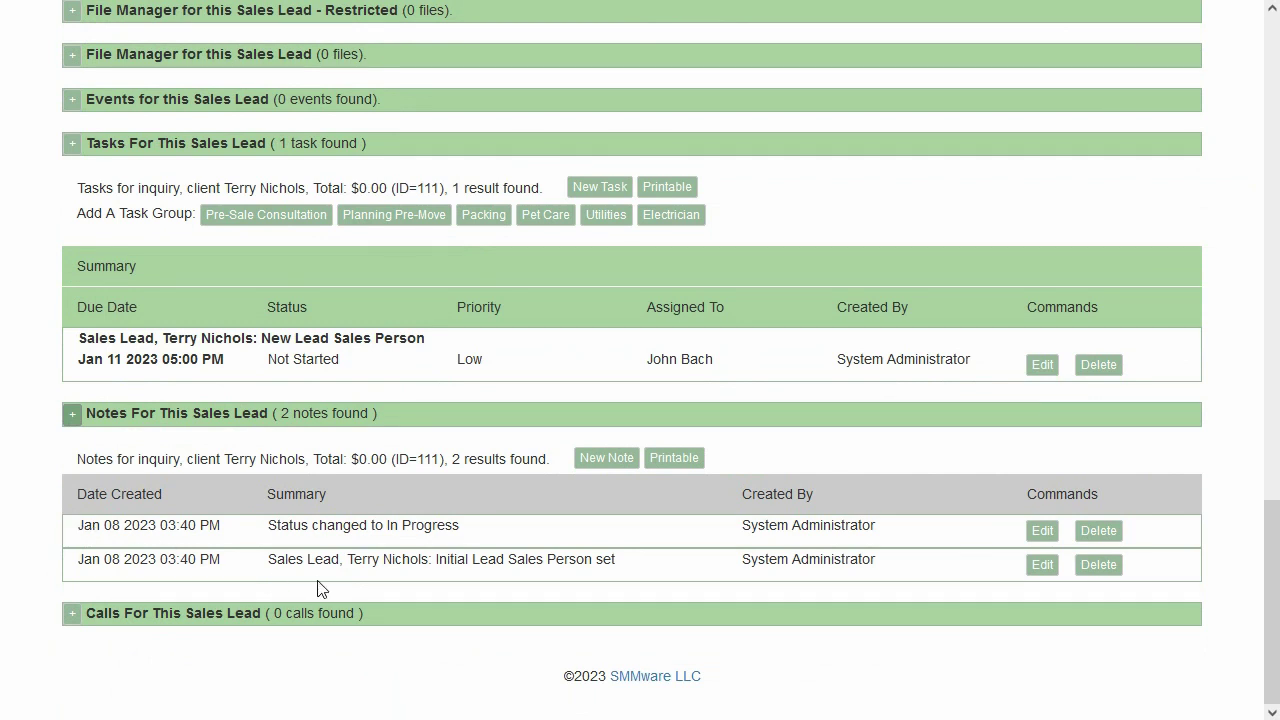
pyautogui.click(72, 418)
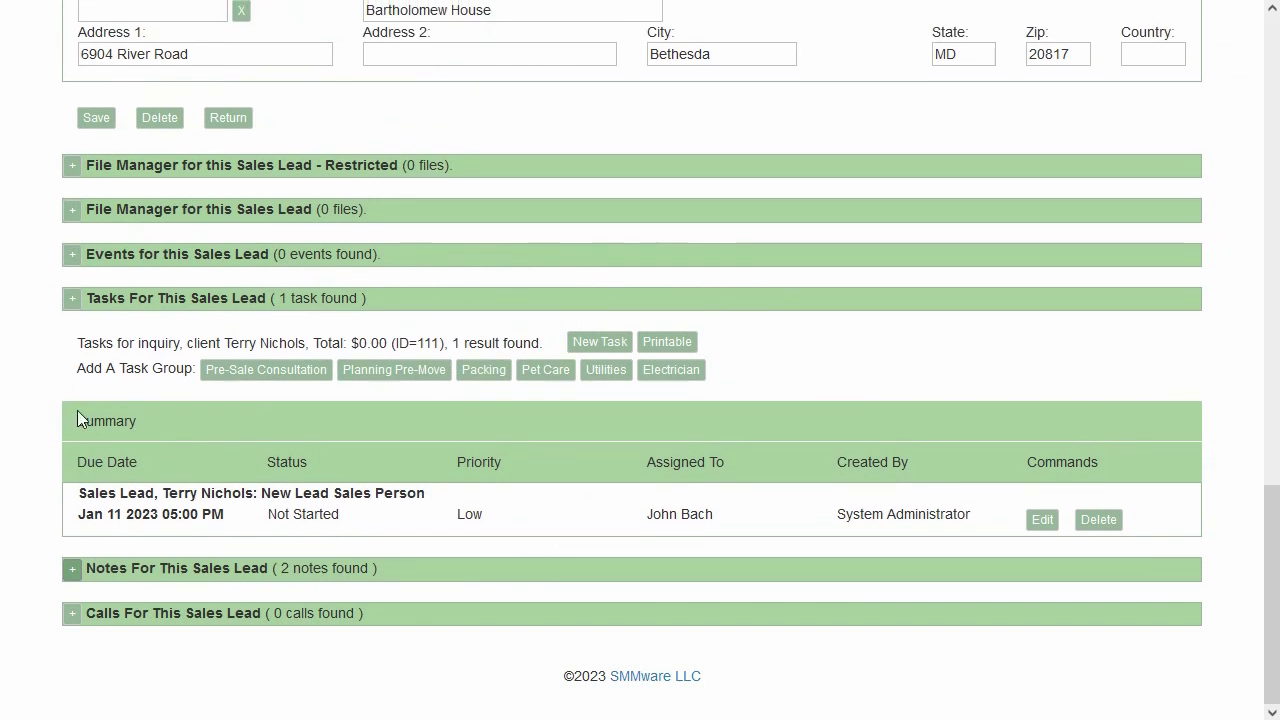
pyautogui.click(72, 300)
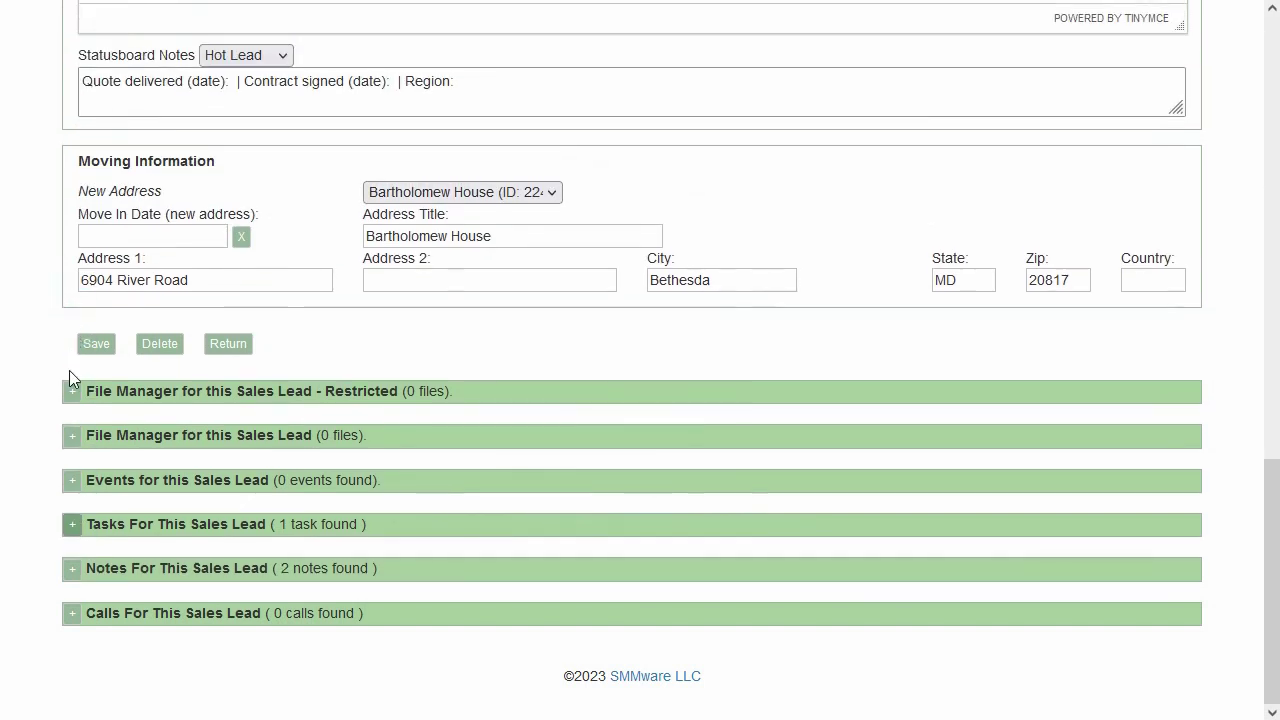
# Step: Select the first four room photos for upload in the sales lead's unrestricted file manager
pyautogui.click(75, 440)
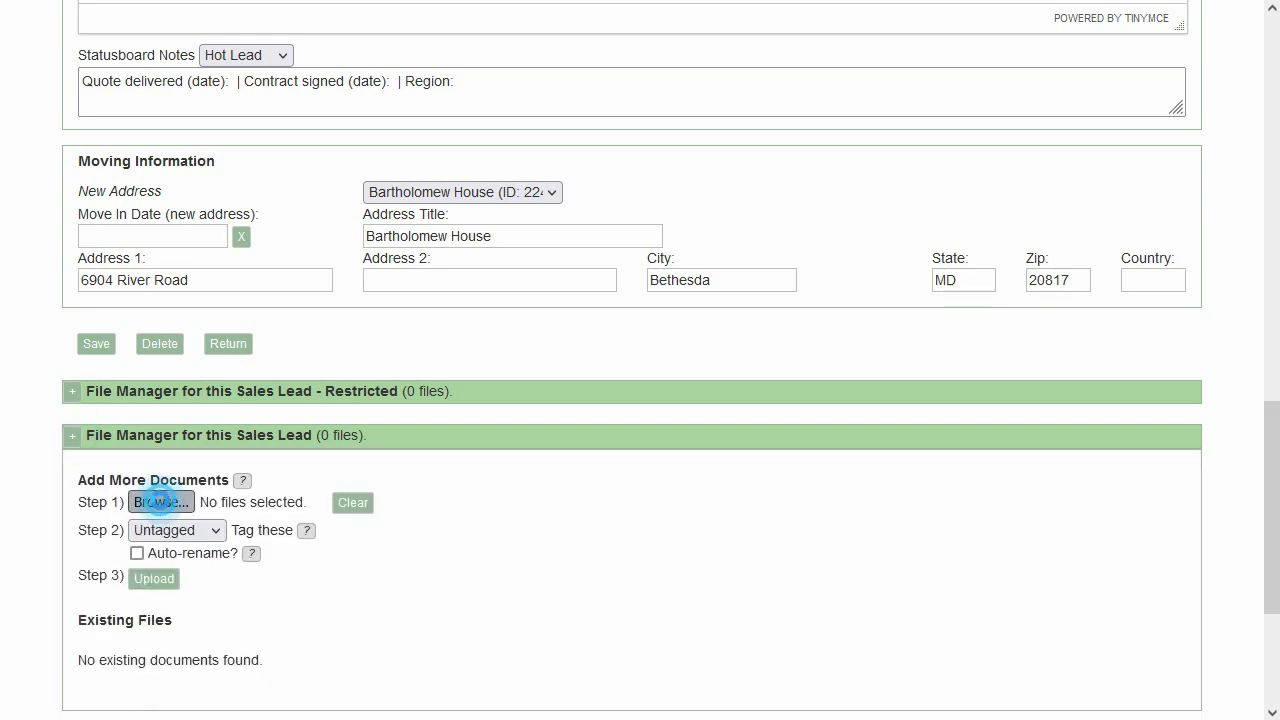
pyautogui.click(140, 500)
pyautogui.click(234, 100)
pyautogui.keyDown('shift'); pyautogui.click(594, 100); pyautogui.keyUp('shift')
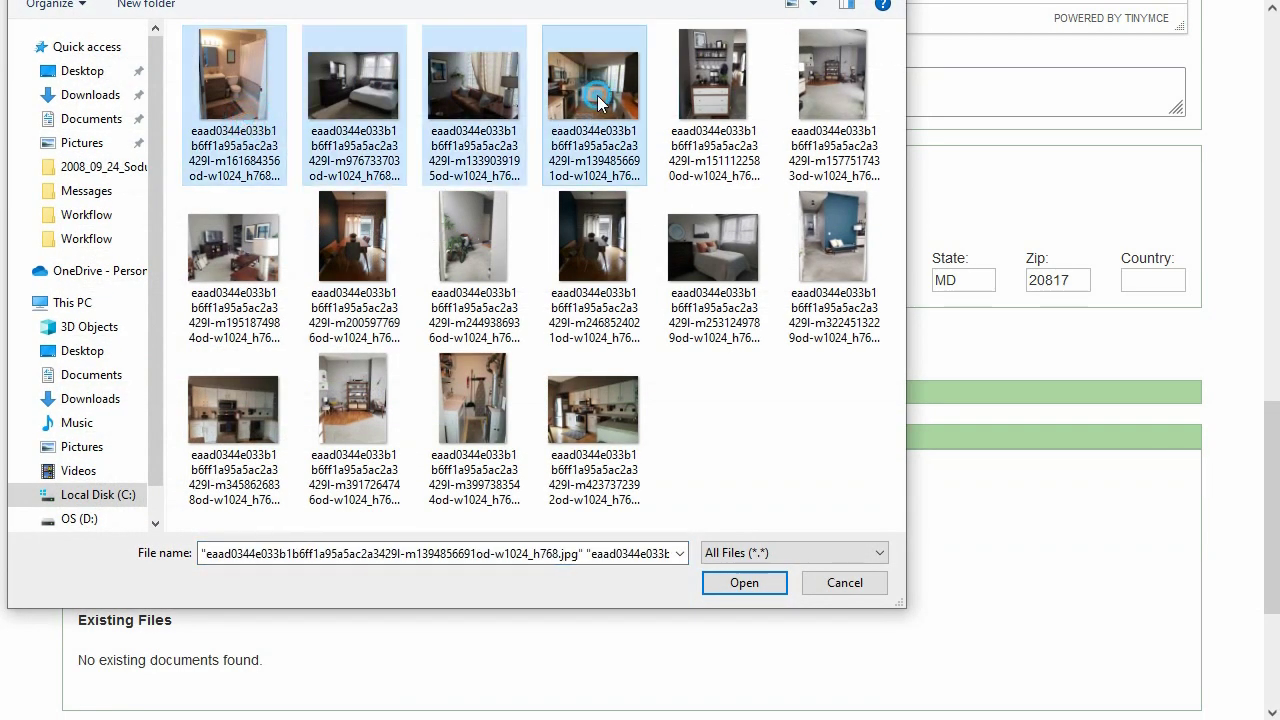
pyautogui.click(733, 580)
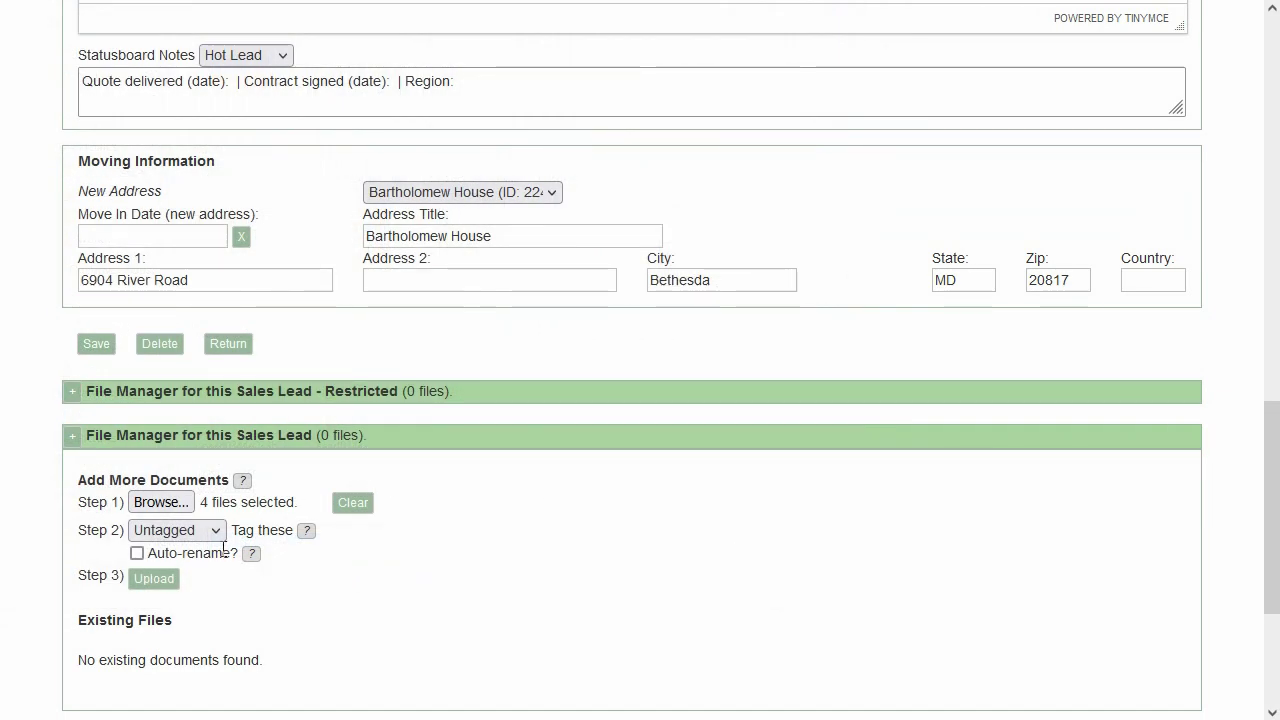
# Step: Tag the selected photos as Bedroom1, enable auto-rename and upload them
pyautogui.click(212, 533)
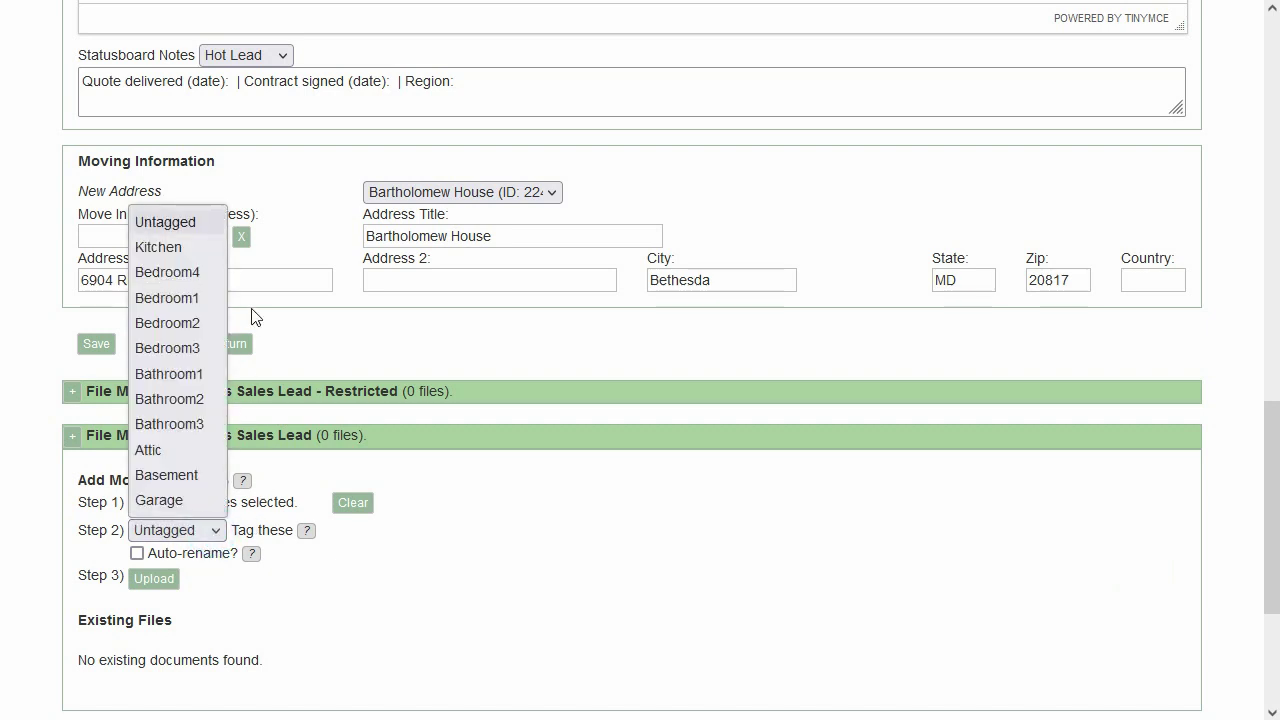
pyautogui.click(196, 296)
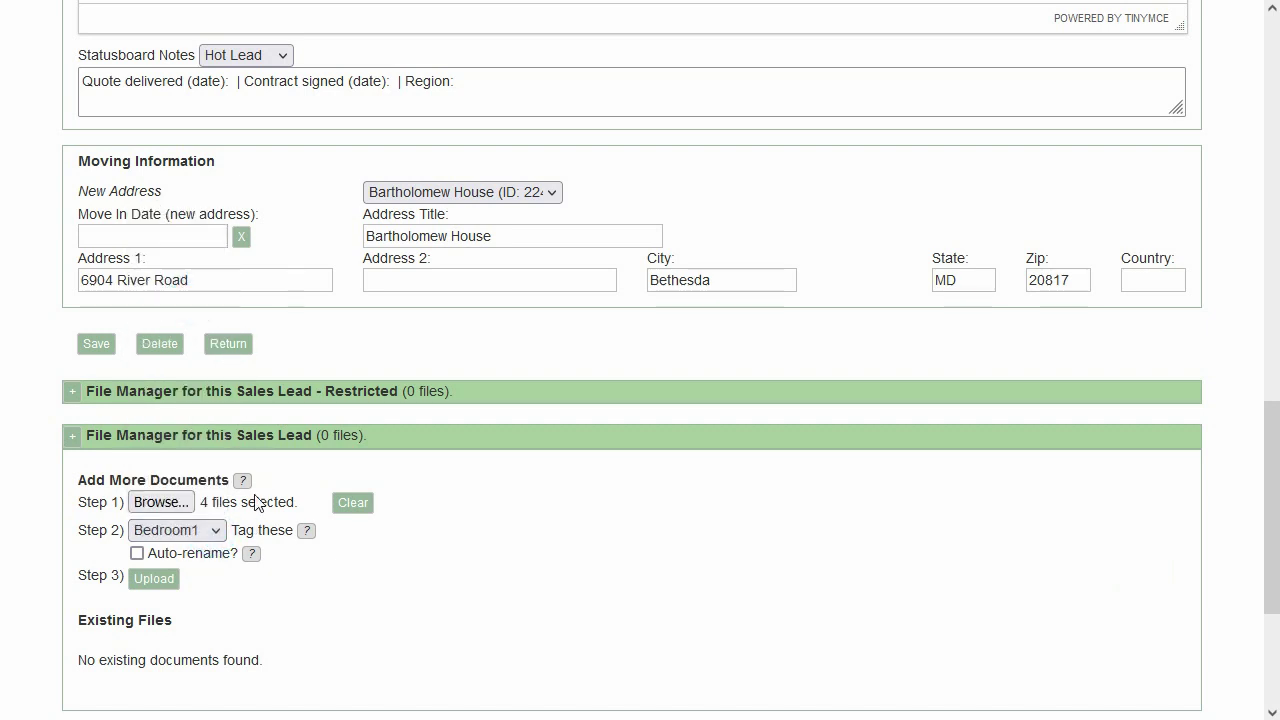
pyautogui.click(137, 554)
pyautogui.click(172, 587)
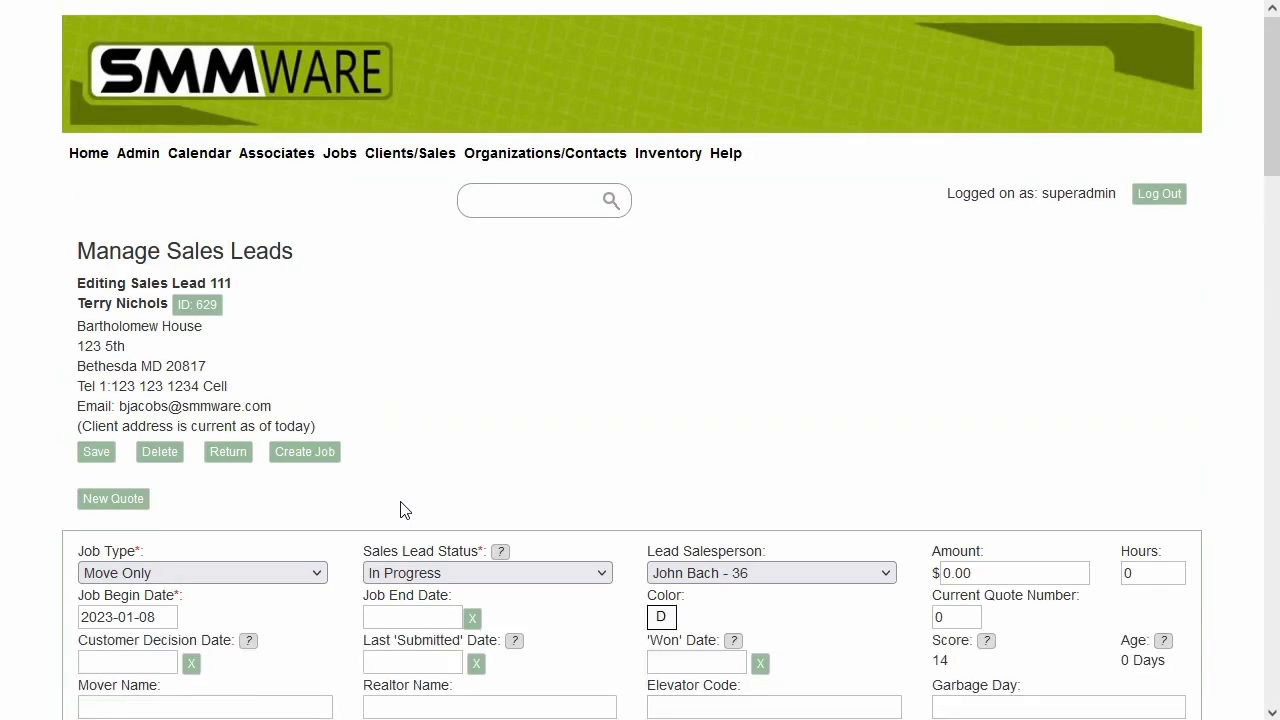
# Step: Add the note "This is a note" to the first uploaded photo, Bedroom1_001.jpg, in the sales lead's unrestricted file manager
pyautogui.scroll(1, 104, 190)
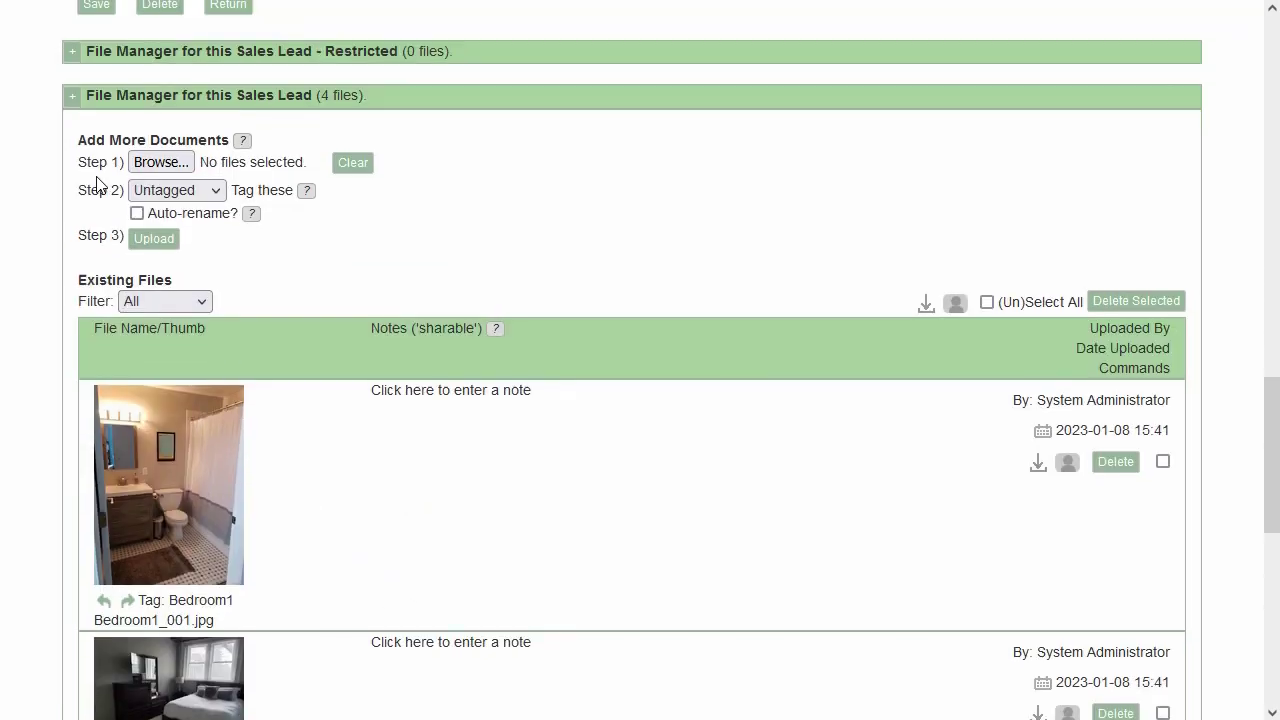
pyautogui.click(458, 408)
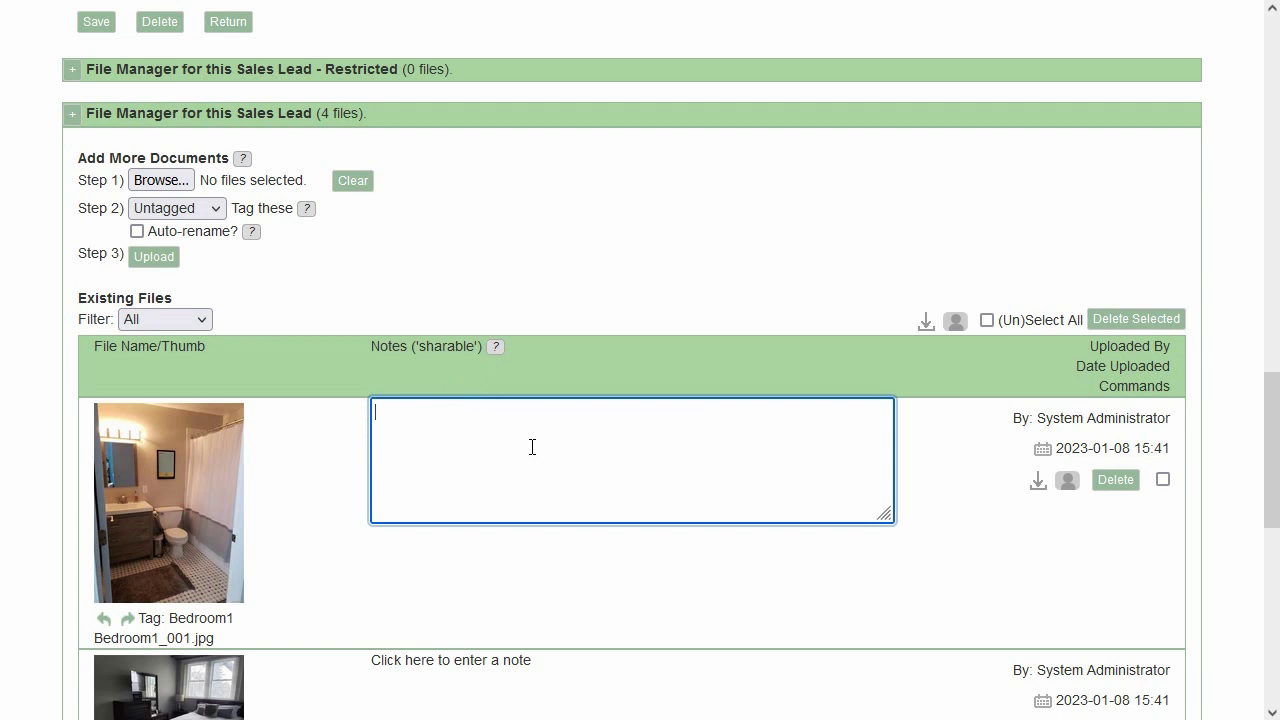
pyautogui.write('This is a note')
pyautogui.click(283, 437)
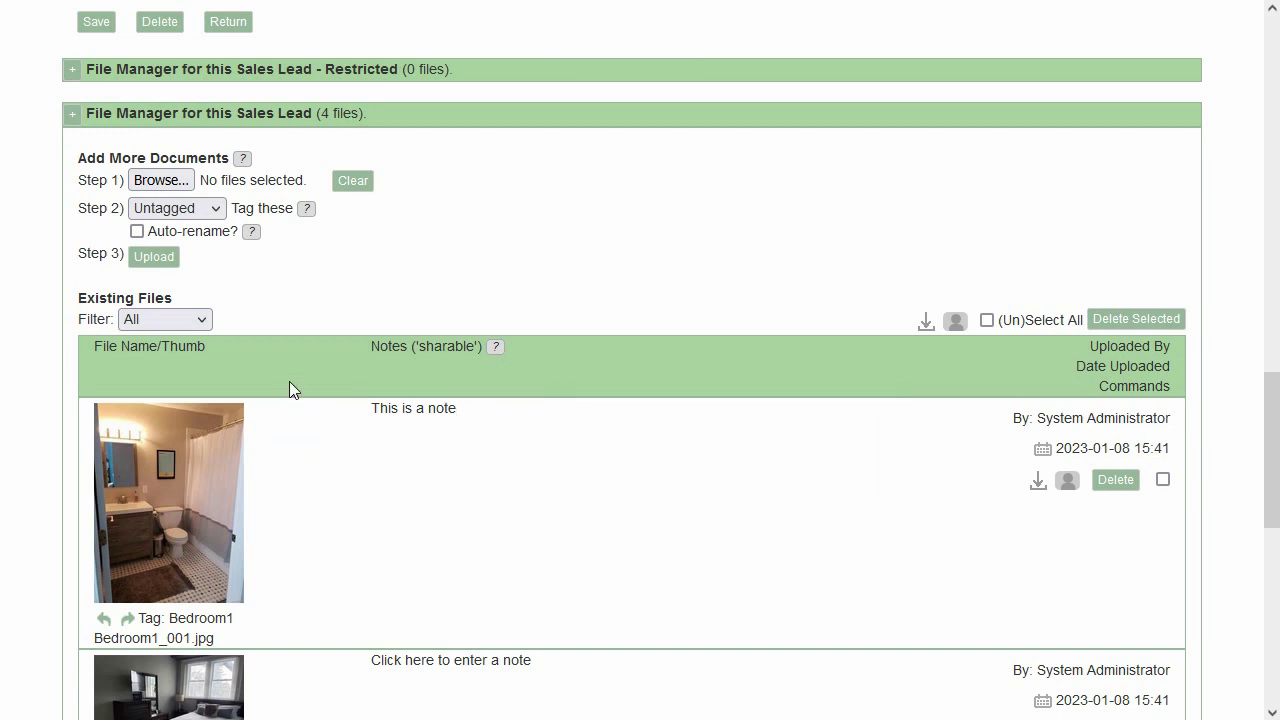
# Step: Create a new quote for the sales lead and load the 3 level estimate template into it
pyautogui.scroll(10, 289, 381)
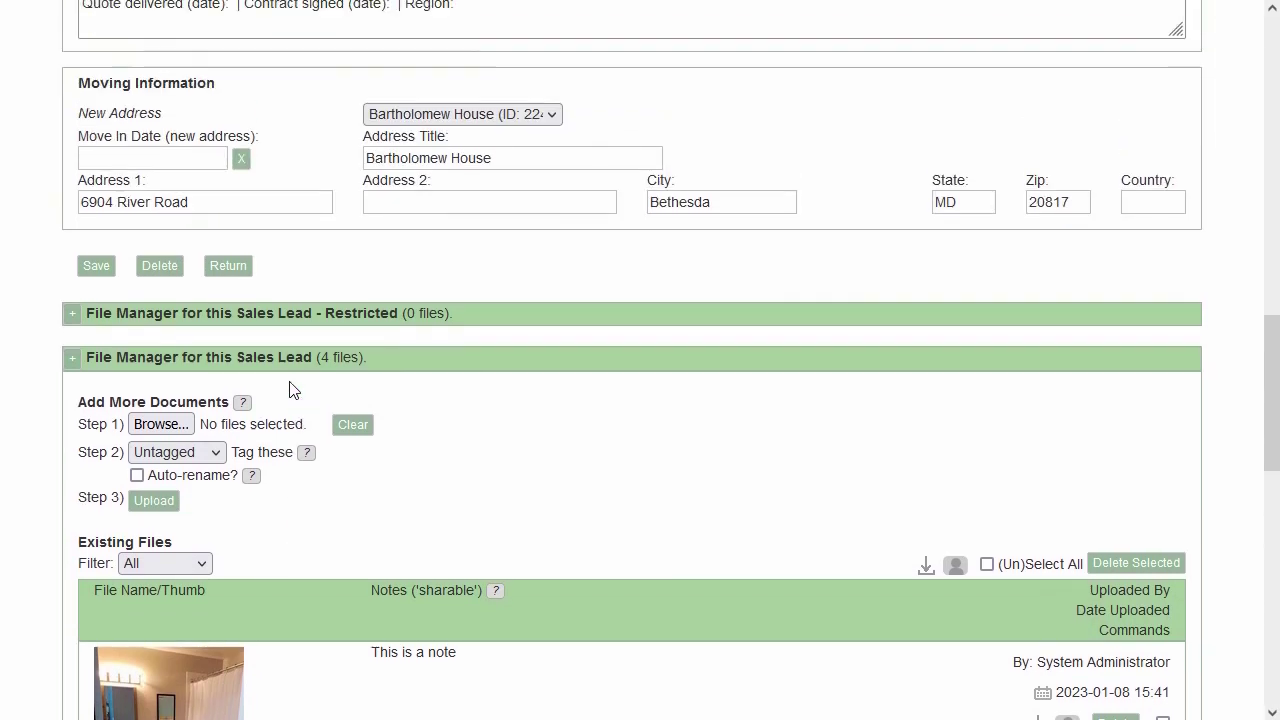
pyautogui.scroll(5, 291, 381)
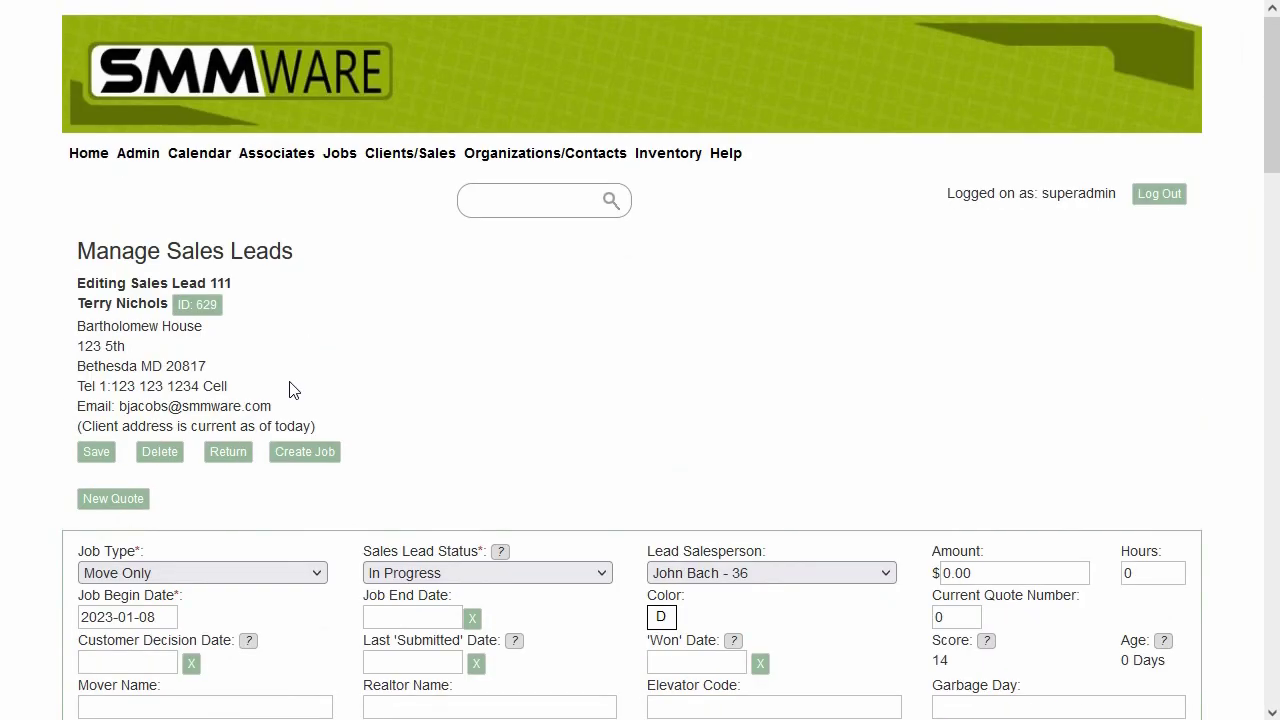
pyautogui.click(140, 500)
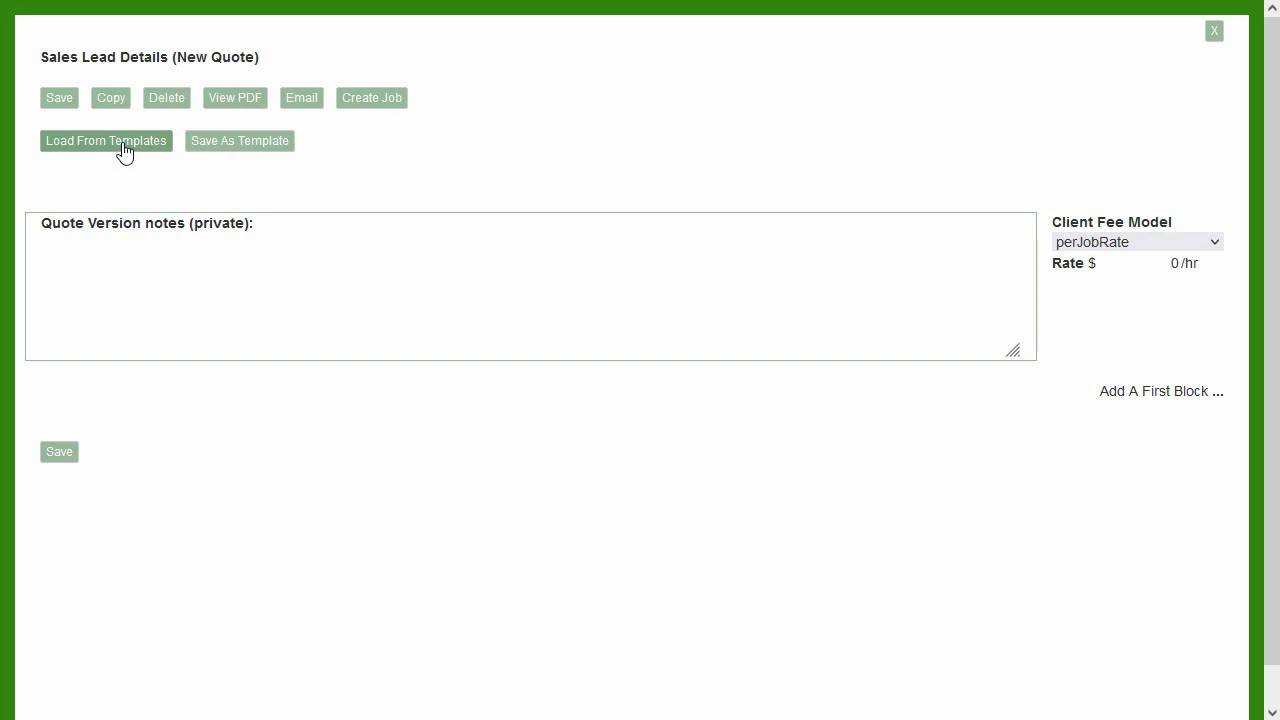
pyautogui.click(124, 150)
pyautogui.click(118, 232)
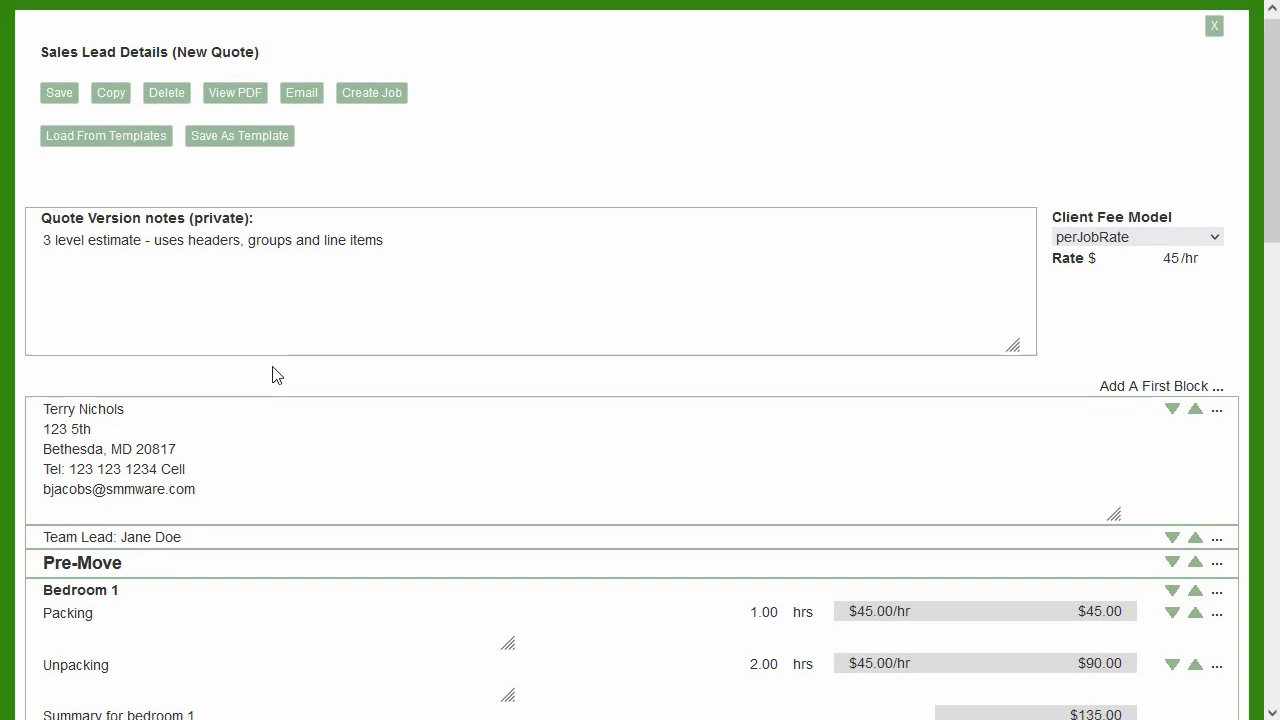
# Step: Append "sdfsdf" to the Pre-Move header, "sdfdsf" to its Bedroom 1 group title and "dddd" to that group's Packing item
pyautogui.scroll(-2, 277, 374)
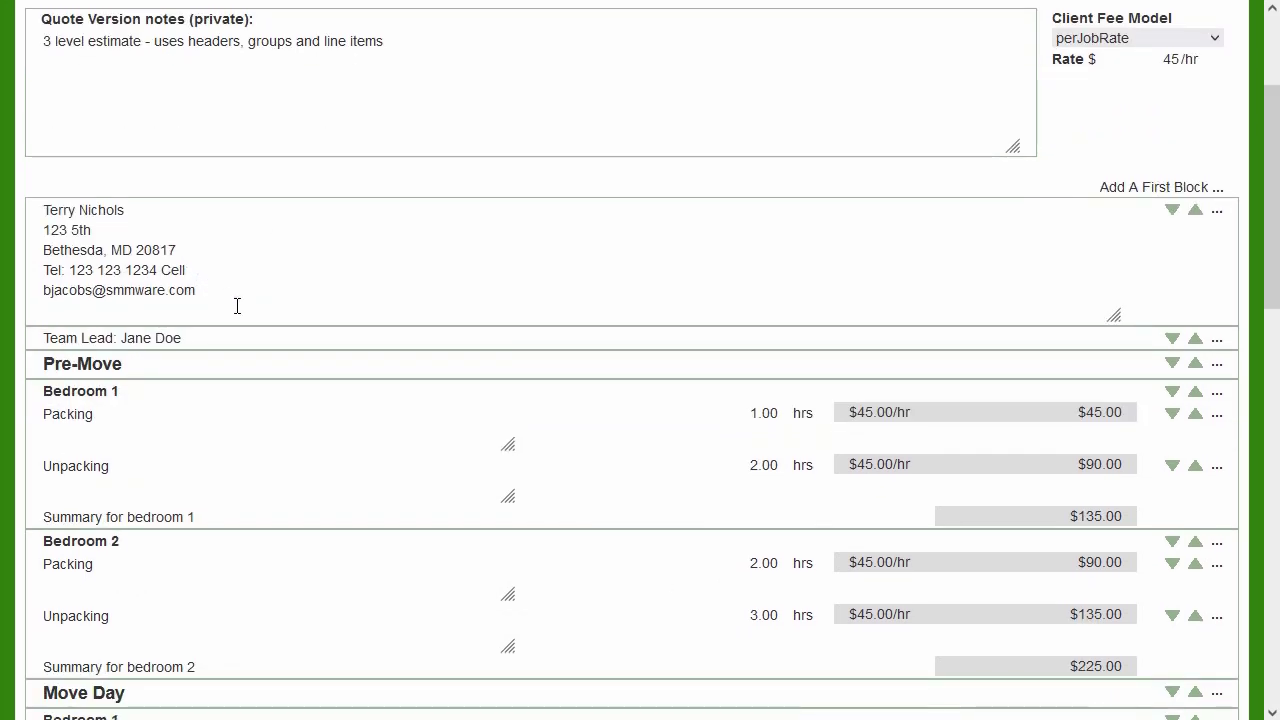
pyautogui.click(130, 366)
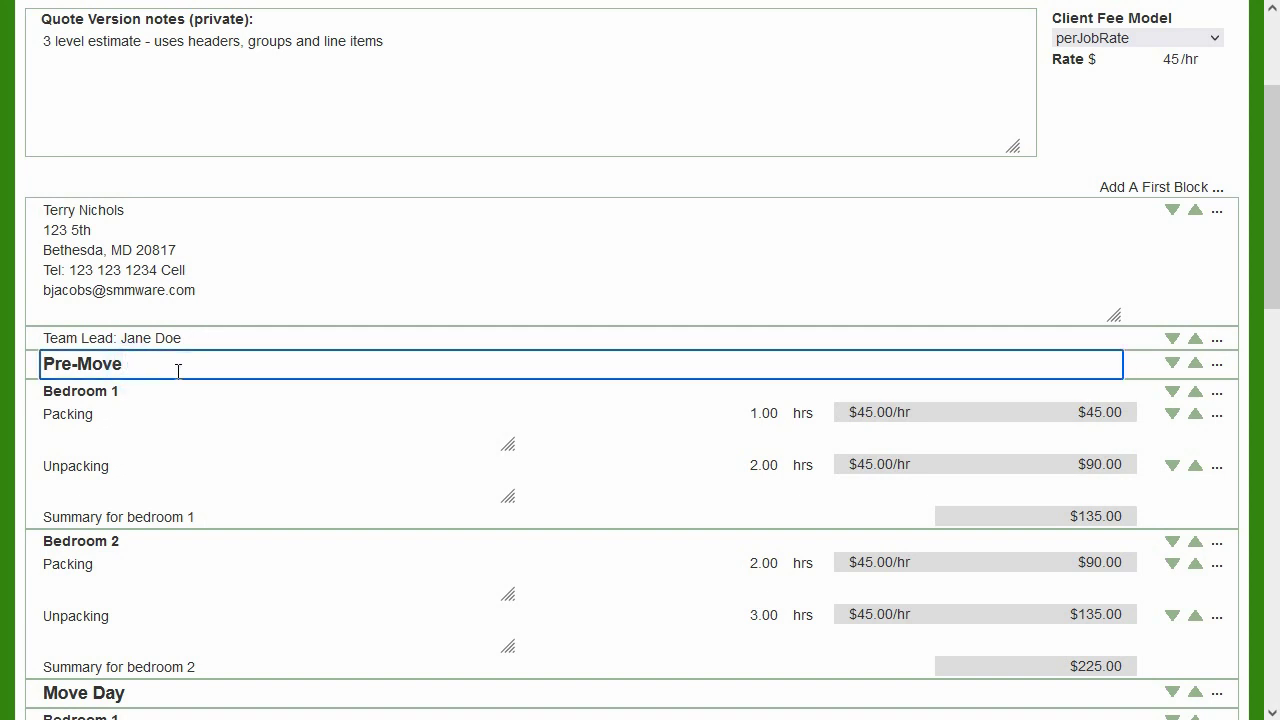
pyautogui.write('sdfsdf')
pyautogui.click(135, 398)
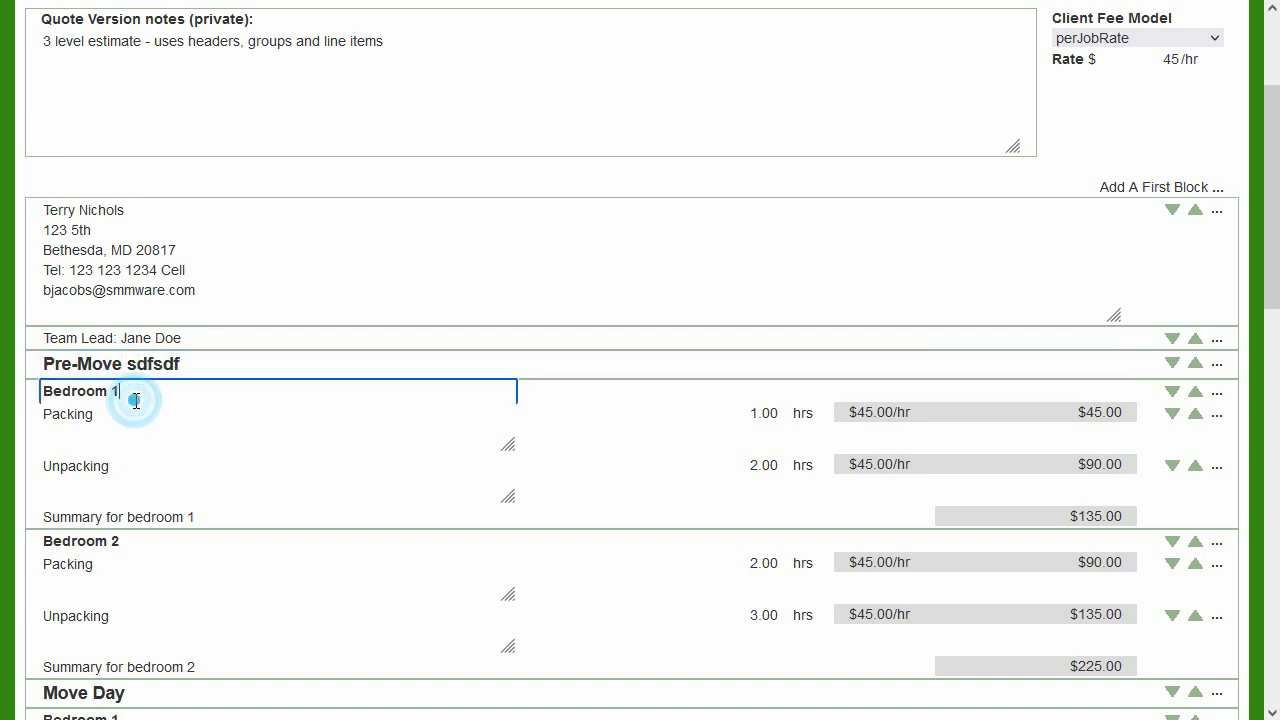
pyautogui.write('sdfdsf')
pyautogui.click(134, 416)
pyautogui.write('dddd')
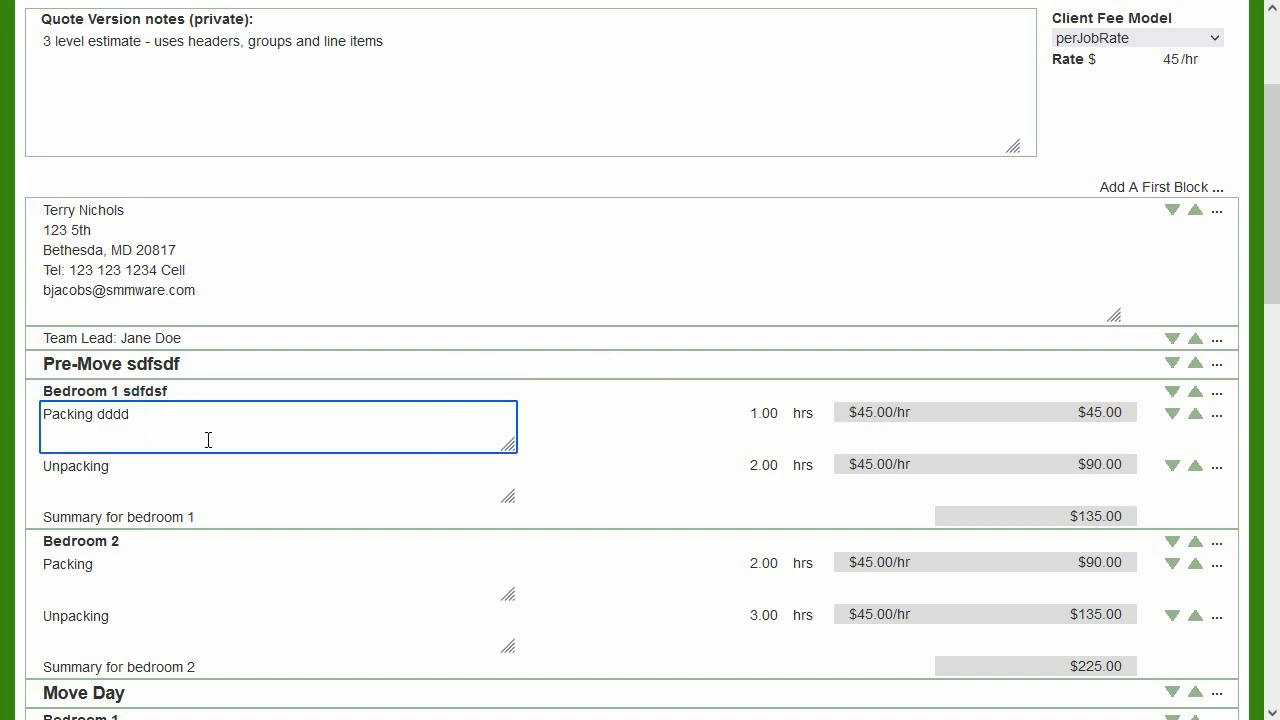
# Step: Review the remaining quote blocks down to the description, summary and legal text, and save the quote
pyautogui.scroll(-6, 456, 430)
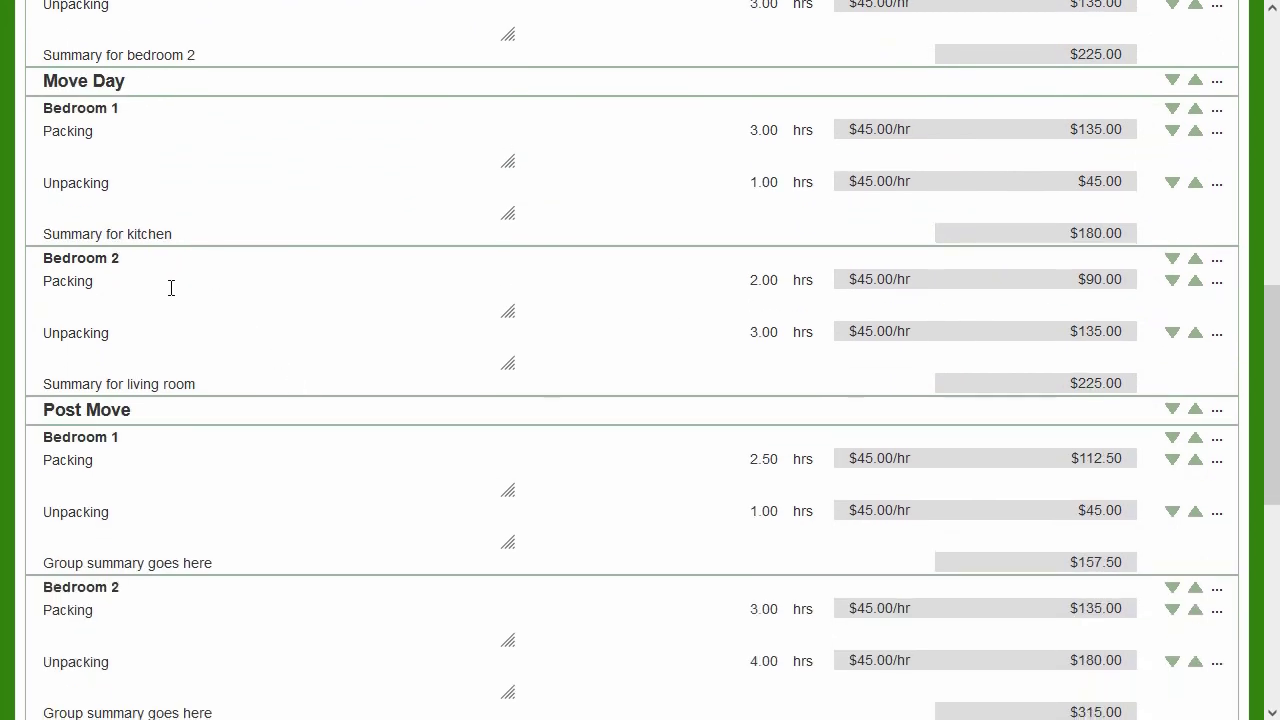
pyautogui.scroll(-4, 288, 413)
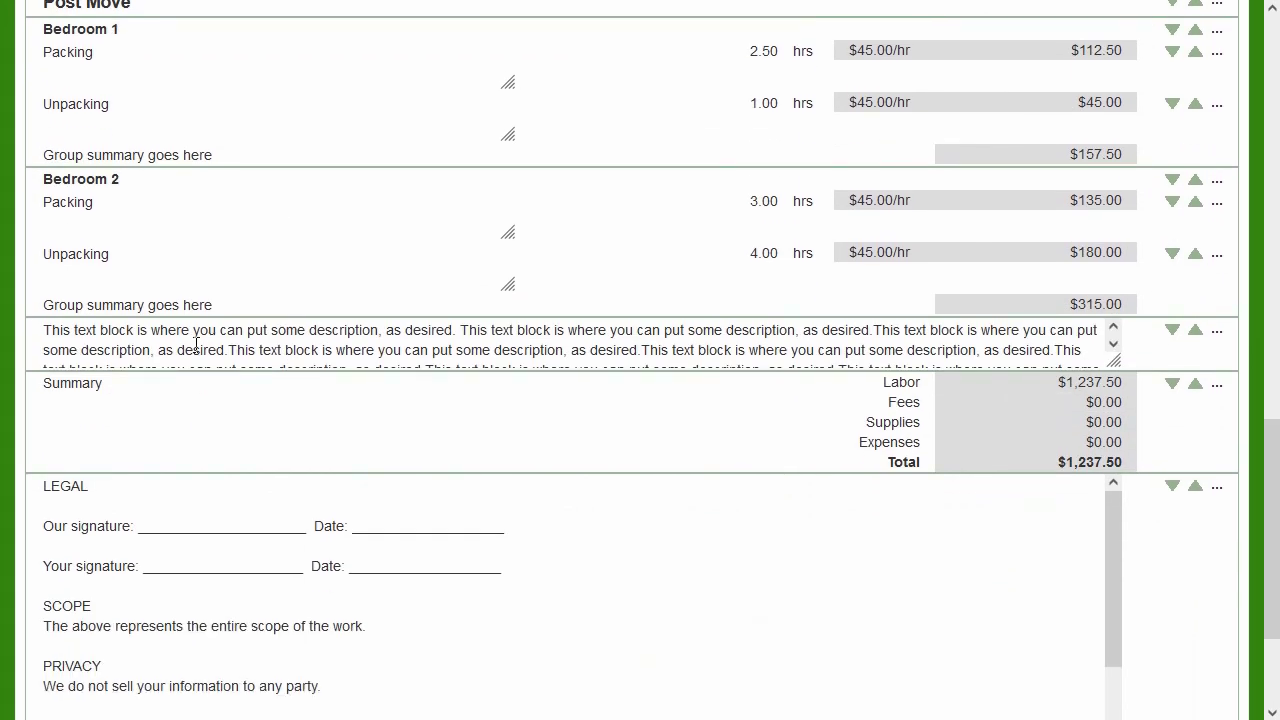
pyautogui.click(181, 338)
pyautogui.moveTo(181, 338); pyautogui.dragTo(352, 360)
pyautogui.click(210, 391)
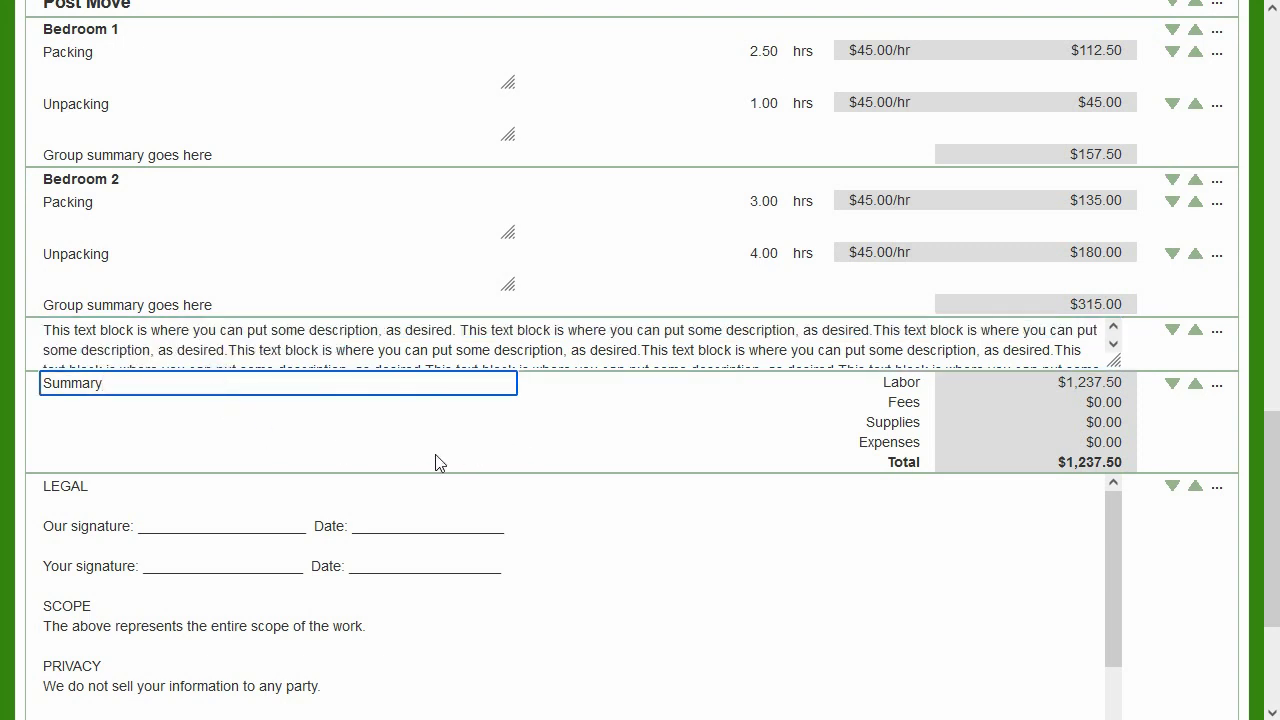
pyautogui.scroll(-2, 395, 449)
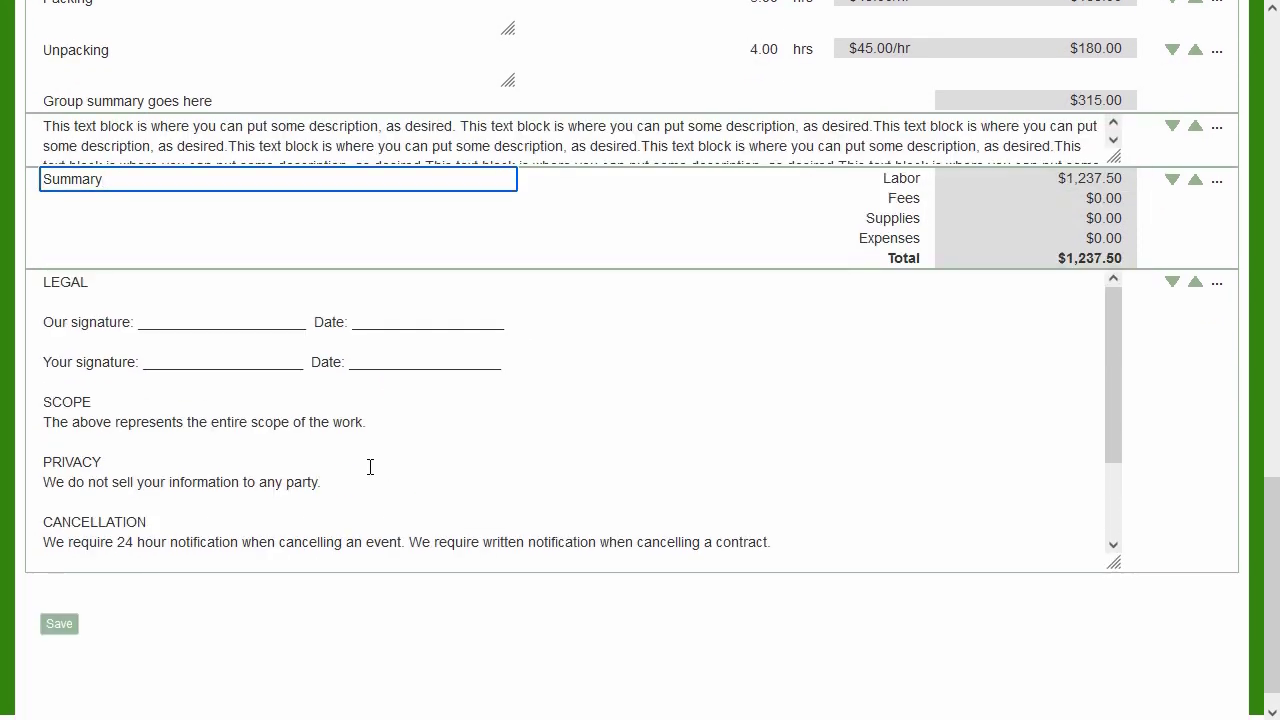
pyautogui.click(72, 622)
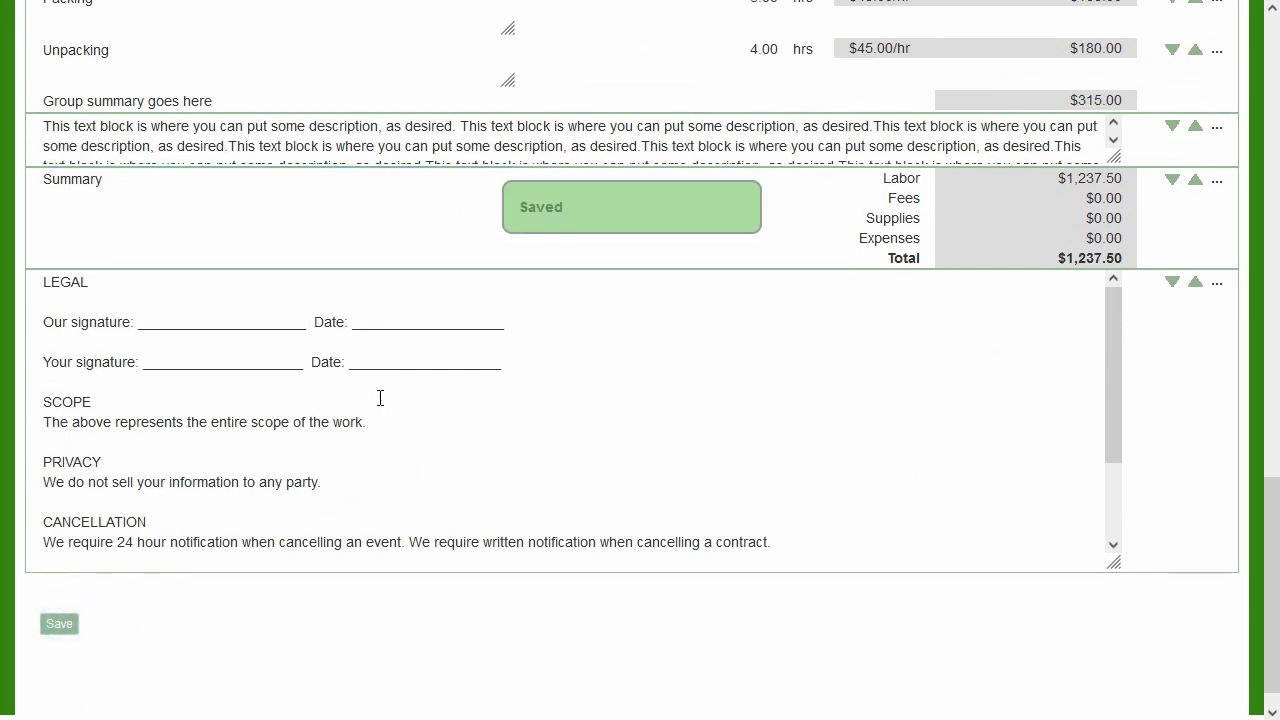
# Step: Copy the saved quote and save the copy as a second quote version
pyautogui.scroll(10, 372, 320)
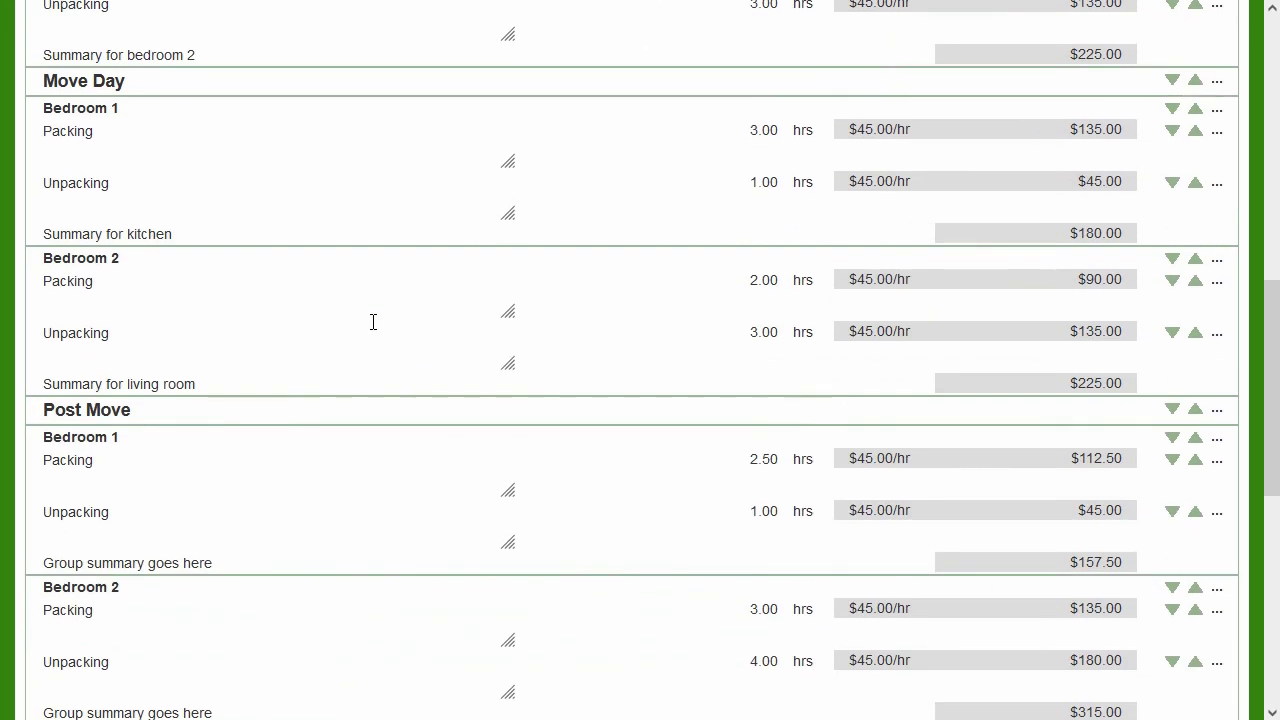
pyautogui.scroll(3, 372, 320)
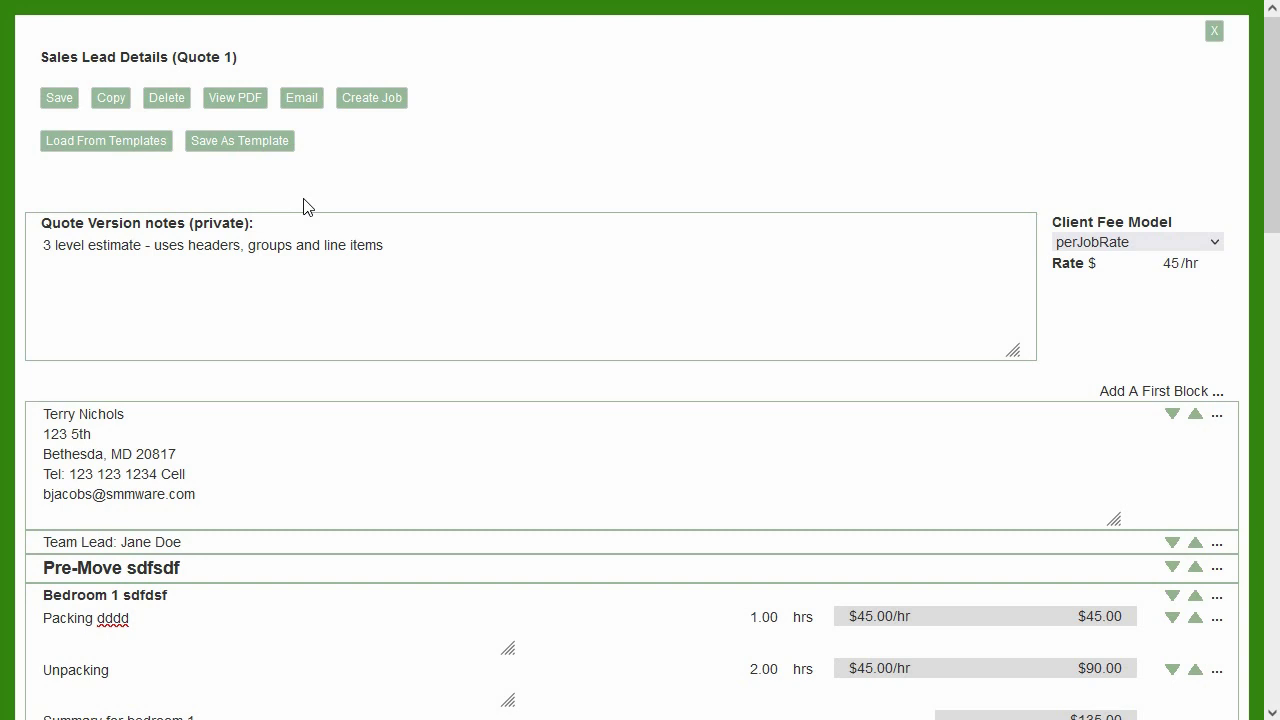
pyautogui.moveTo(420, 249); pyautogui.dragTo(43, 277)
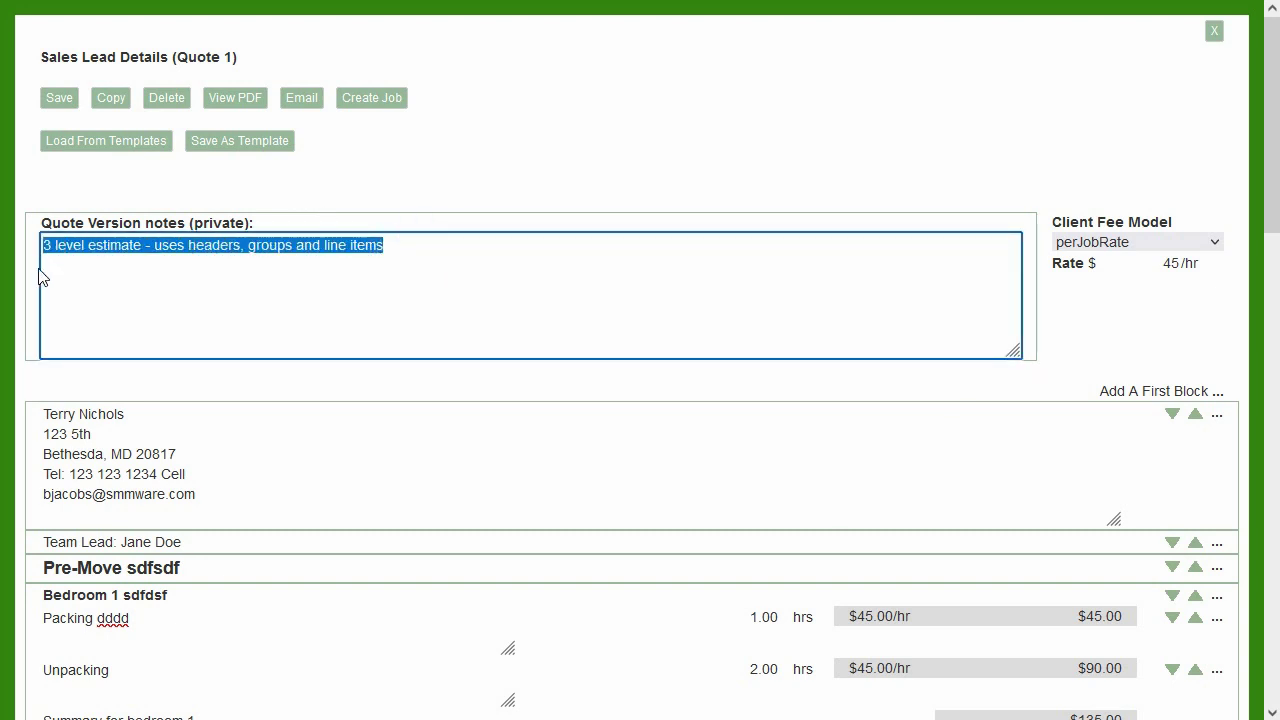
pyautogui.click(110, 95)
pyautogui.click(57, 100)
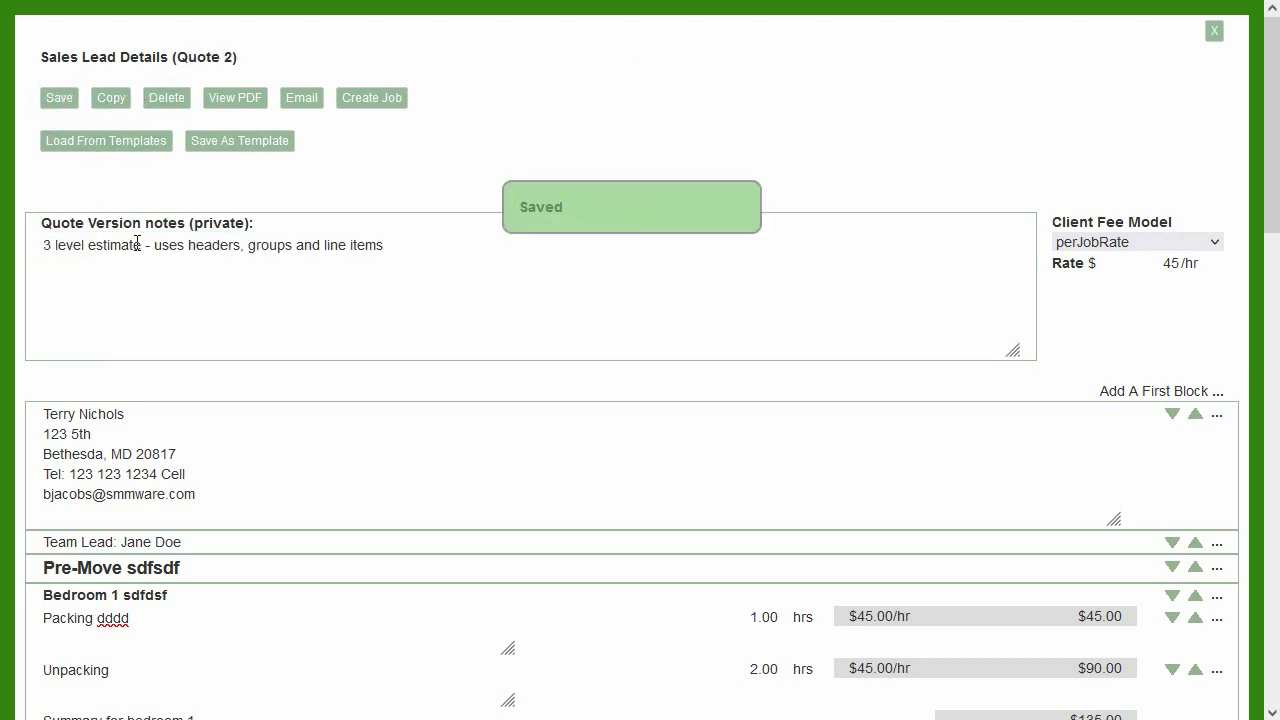
# Step: Replace Quote 2's private version notes with "This is just like the first version except we added the storage room work" and save it
pyautogui.moveTo(405, 244); pyautogui.dragTo(5, 245)
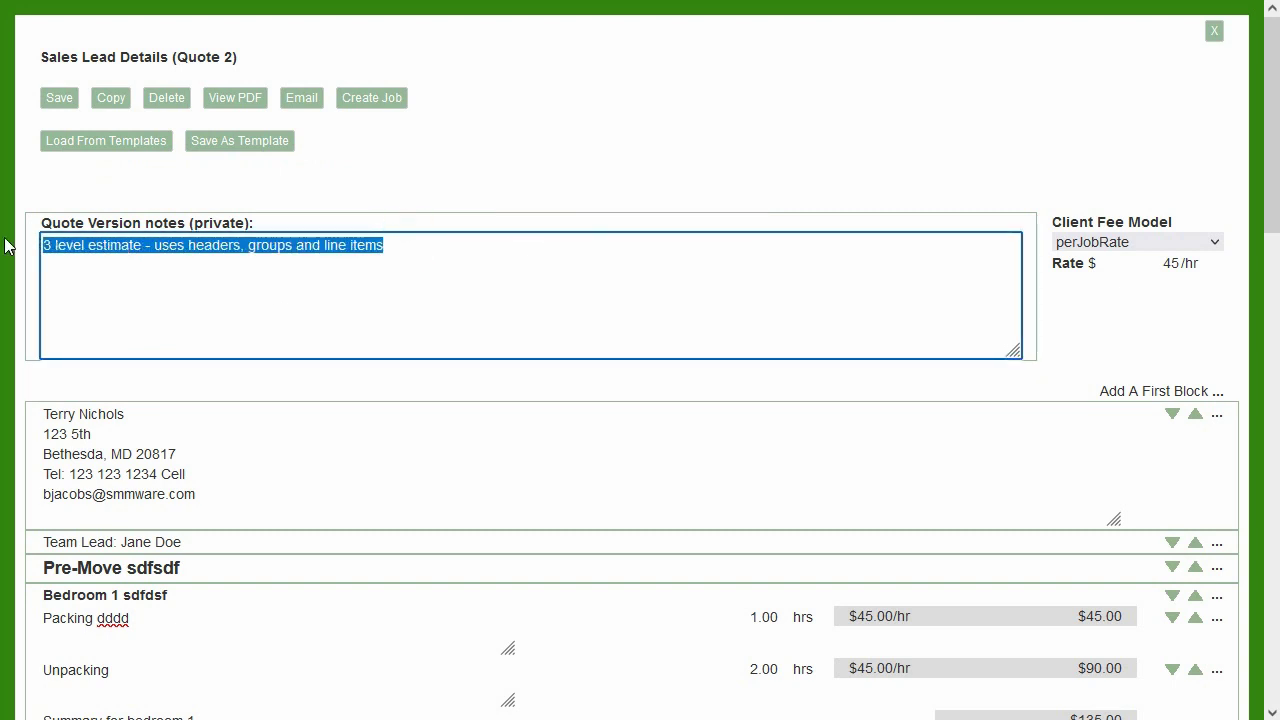
pyautogui.write('This is just li')
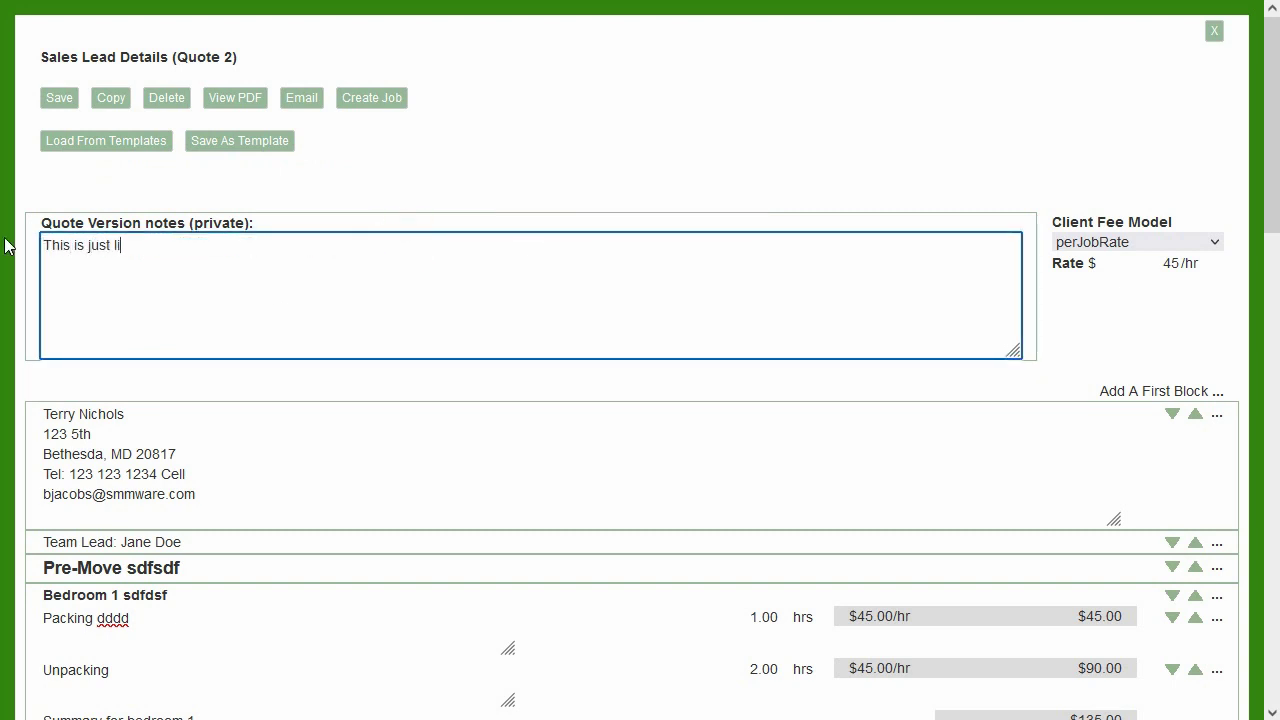
pyautogui.write('ke the first version except we added')
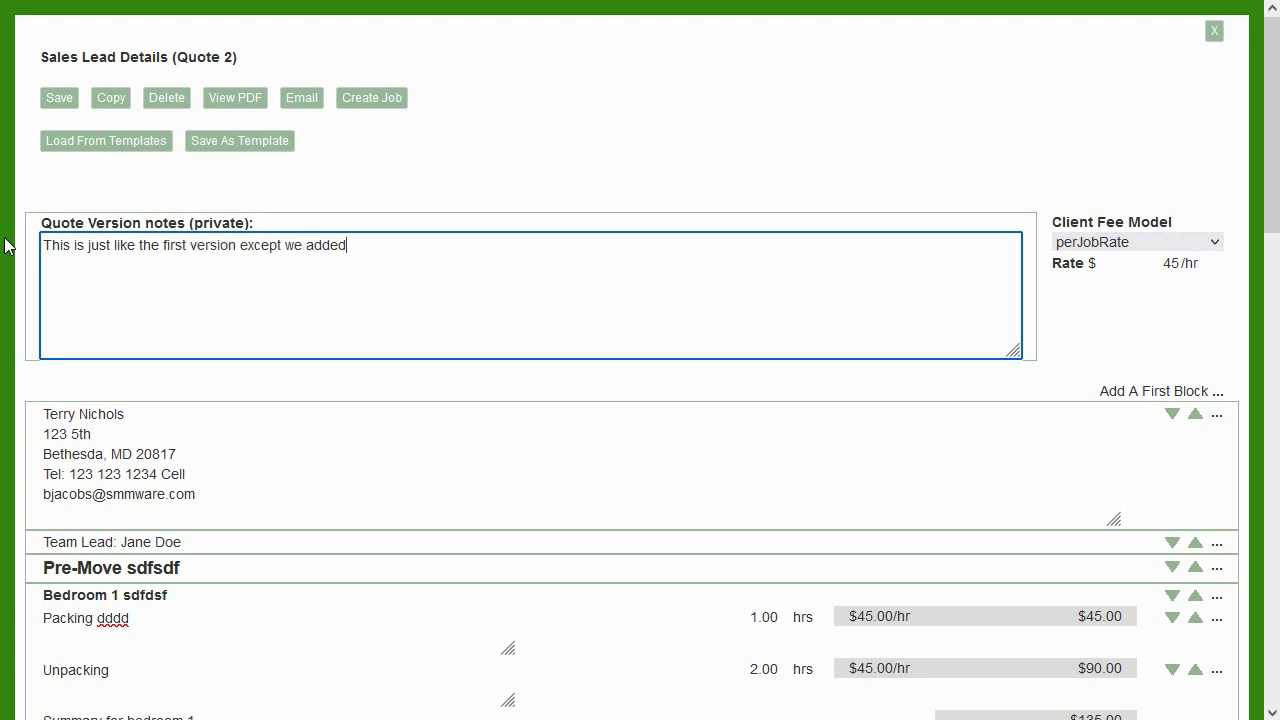
pyautogui.write(' the storage room work')
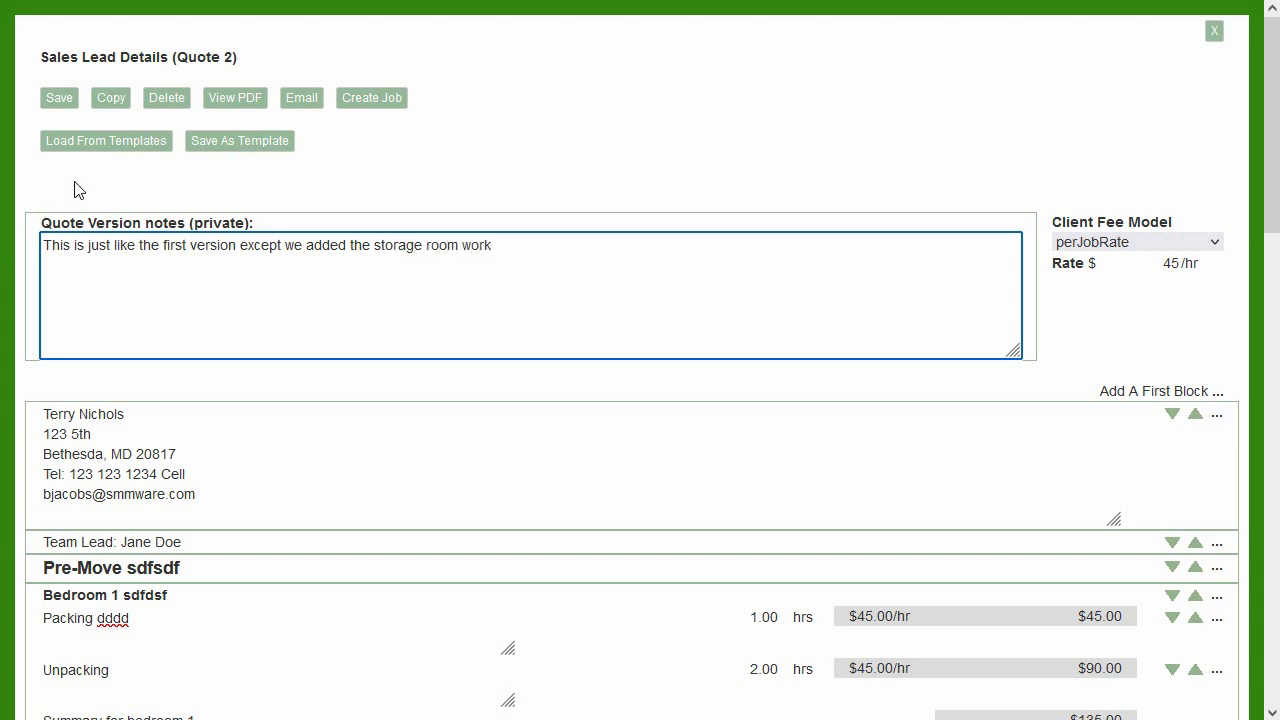
pyautogui.click(60, 100)
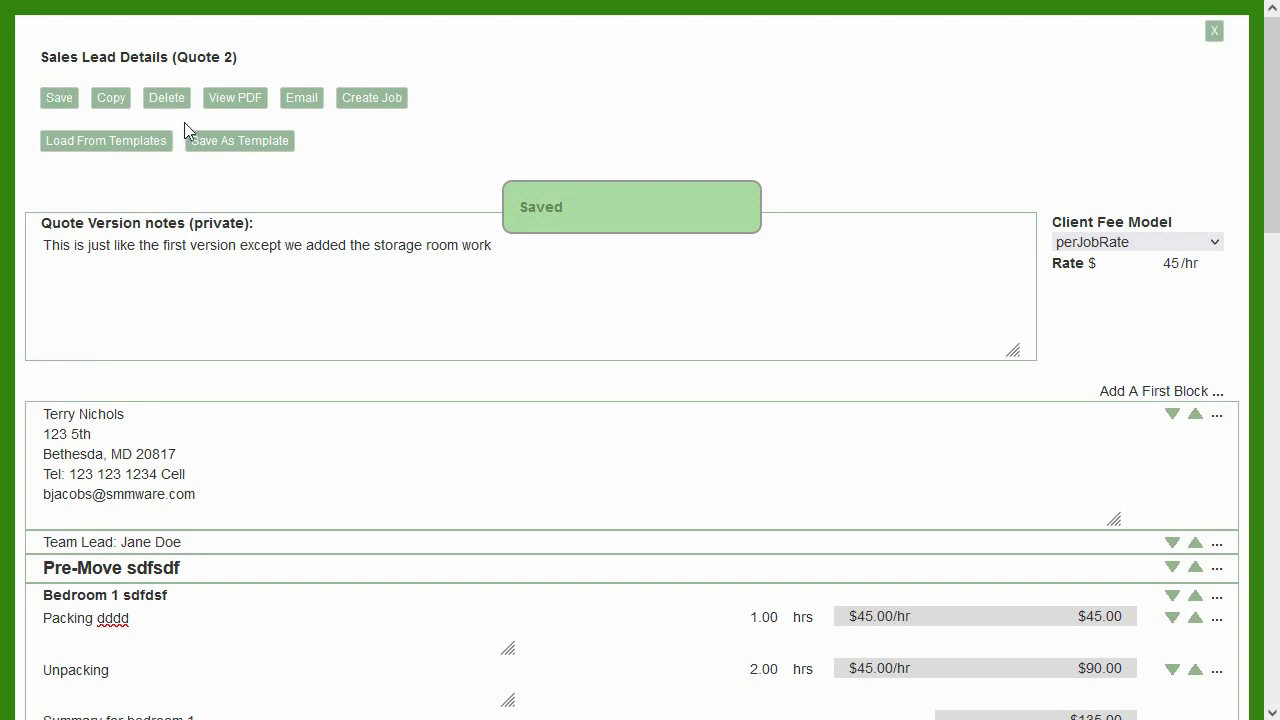
# Step: Examine both pages of the quote's PDF version, including the legal terms, and return to the quote
pyautogui.click(230, 100)
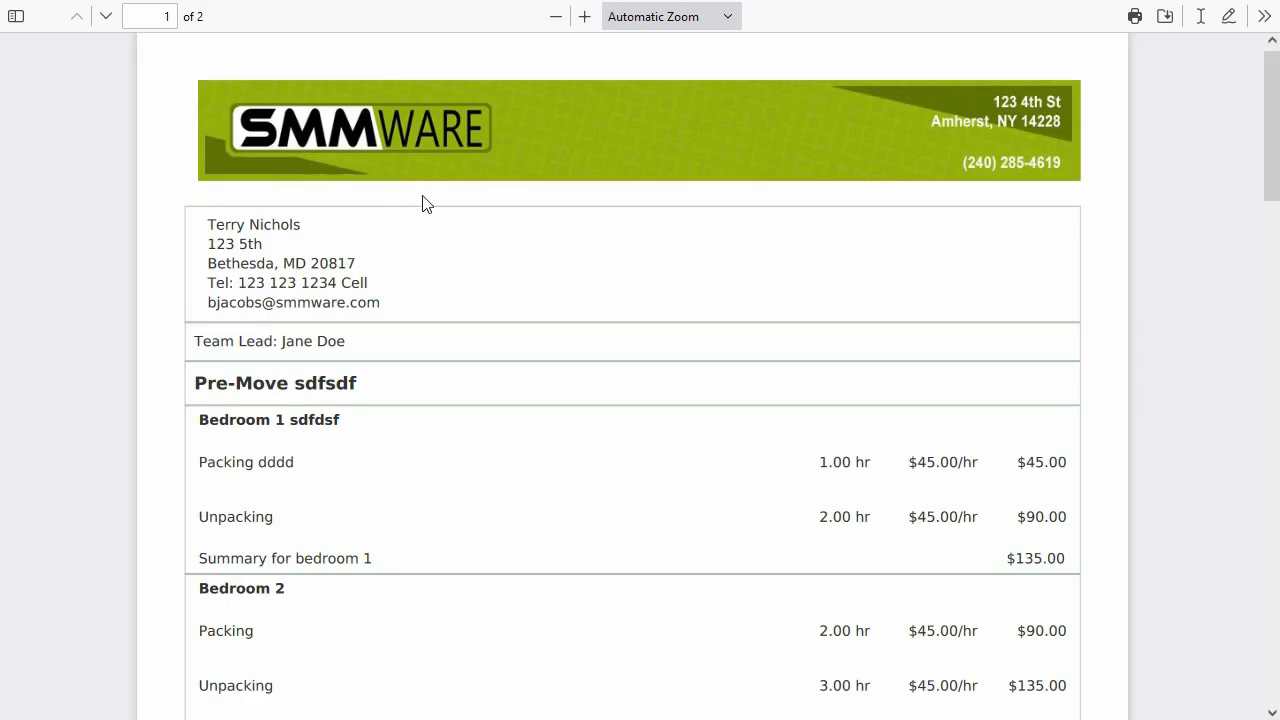
pyautogui.scroll(-15, 428, 200)
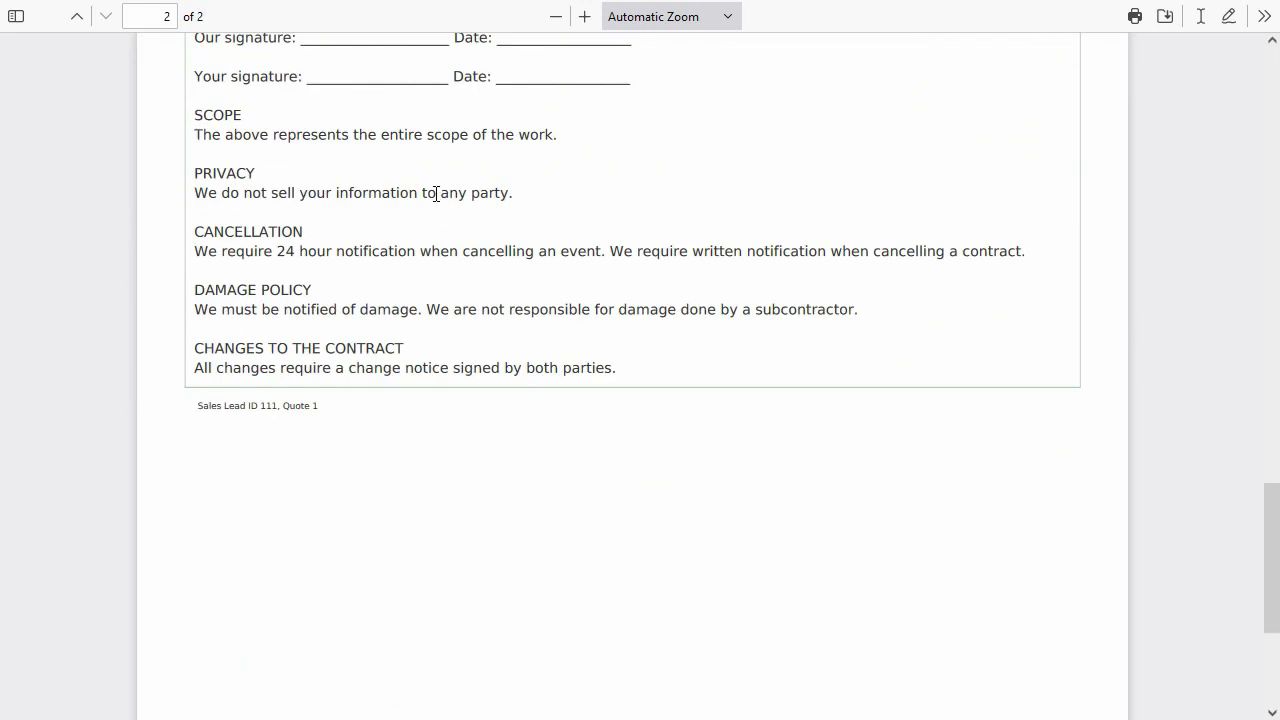
pyautogui.scroll(6, 436, 195)
pyautogui.scroll(10, 439, 194)
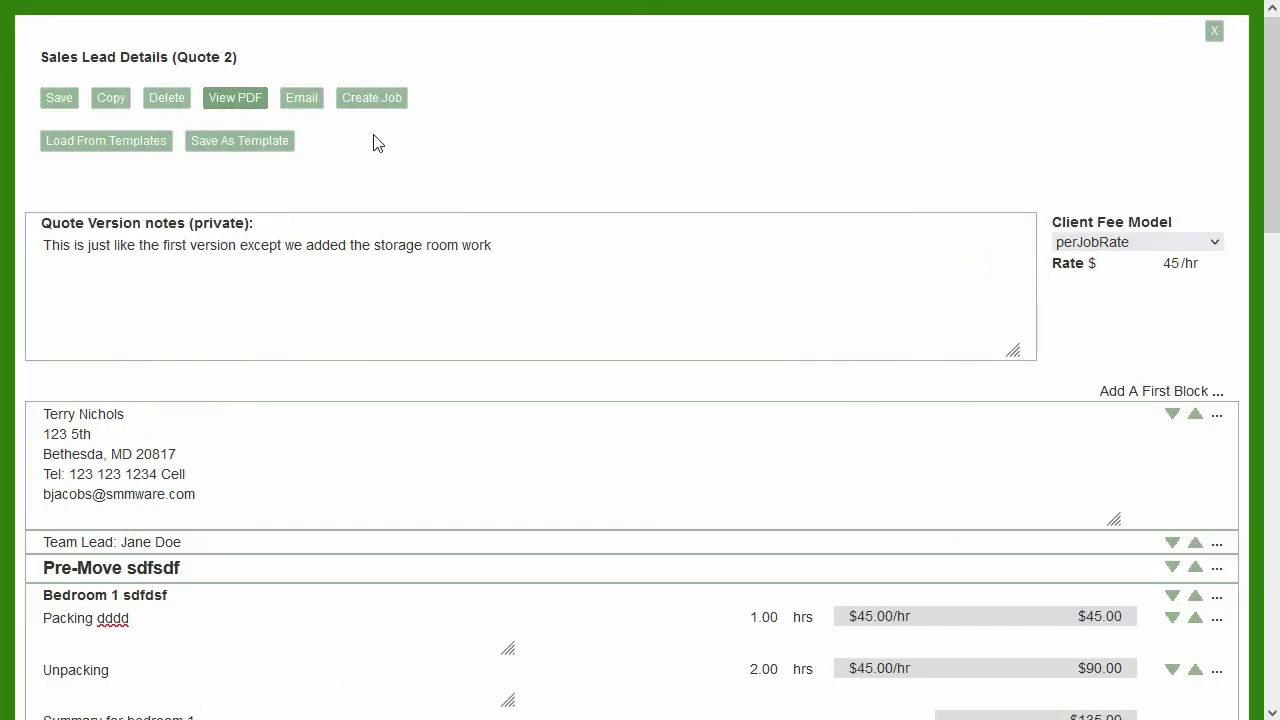
# Step: Examine the prepared subject and content of the quote's email, cancel the email and close the quote
pyautogui.click(309, 106)
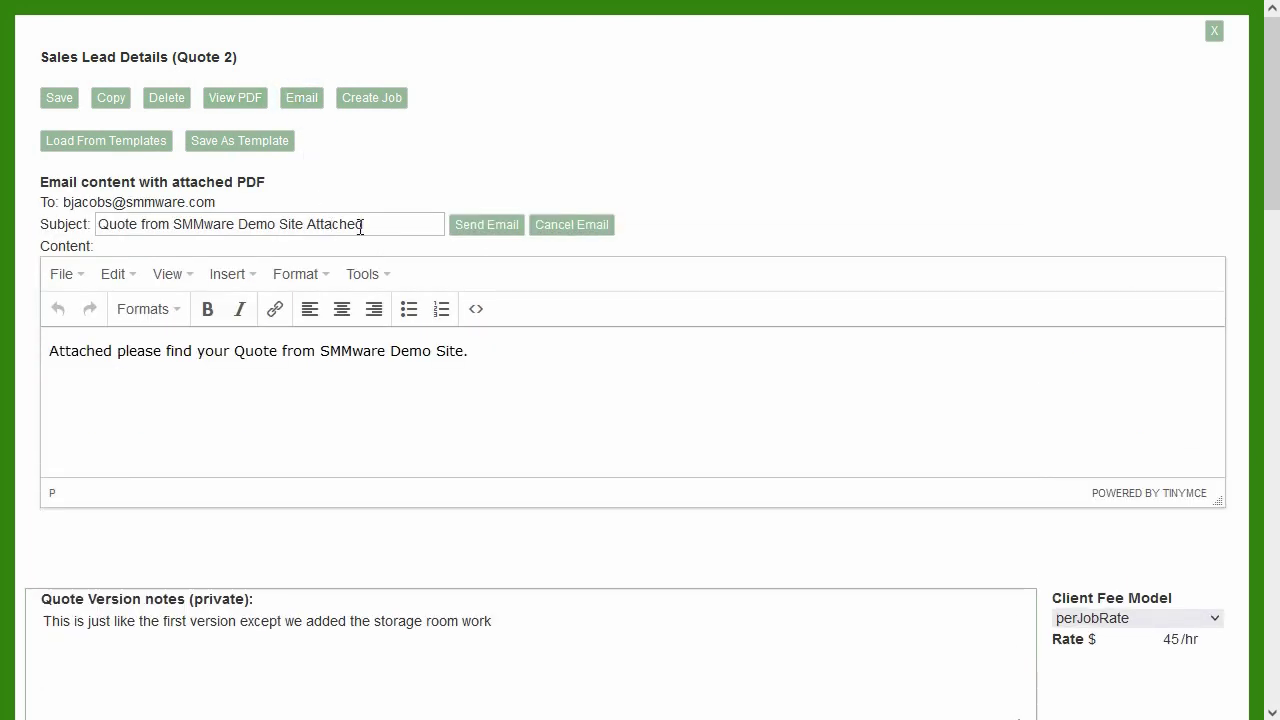
pyautogui.moveTo(372, 219); pyautogui.dragTo(92, 222)
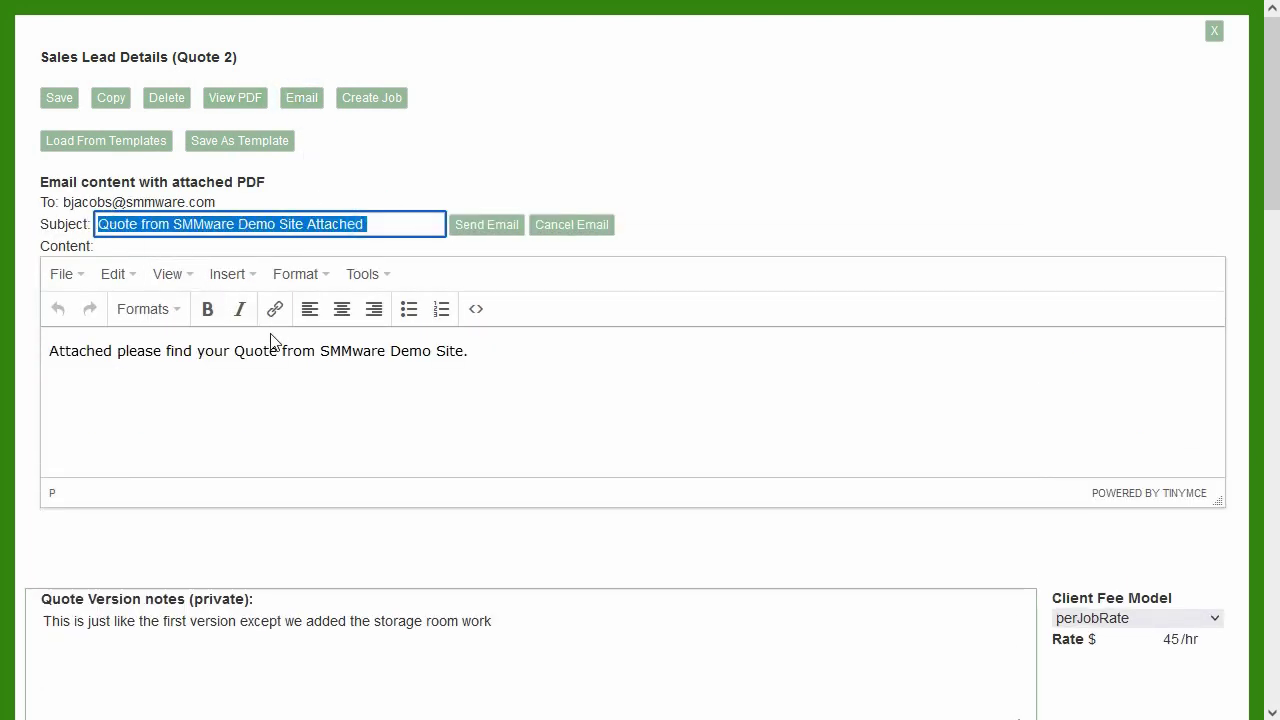
pyautogui.click(504, 355)
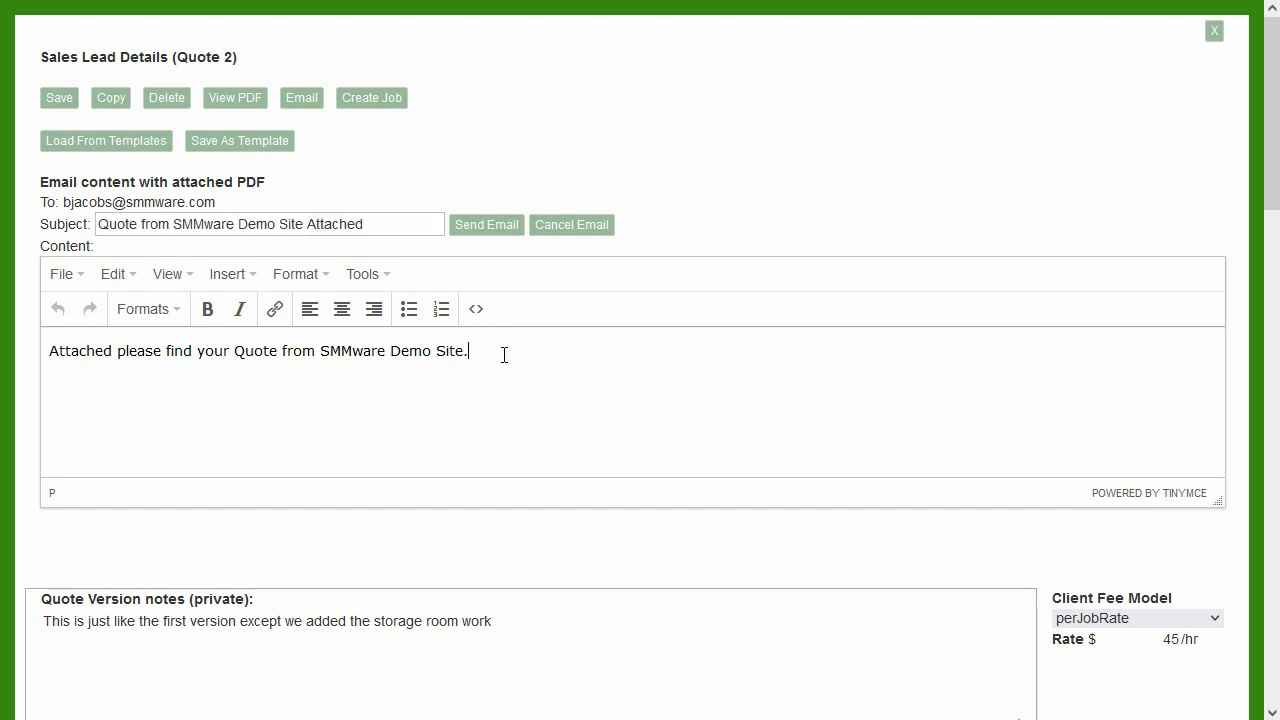
pyautogui.moveTo(504, 355); pyautogui.dragTo(408, 358)
pyautogui.click(495, 349)
pyautogui.click(557, 229)
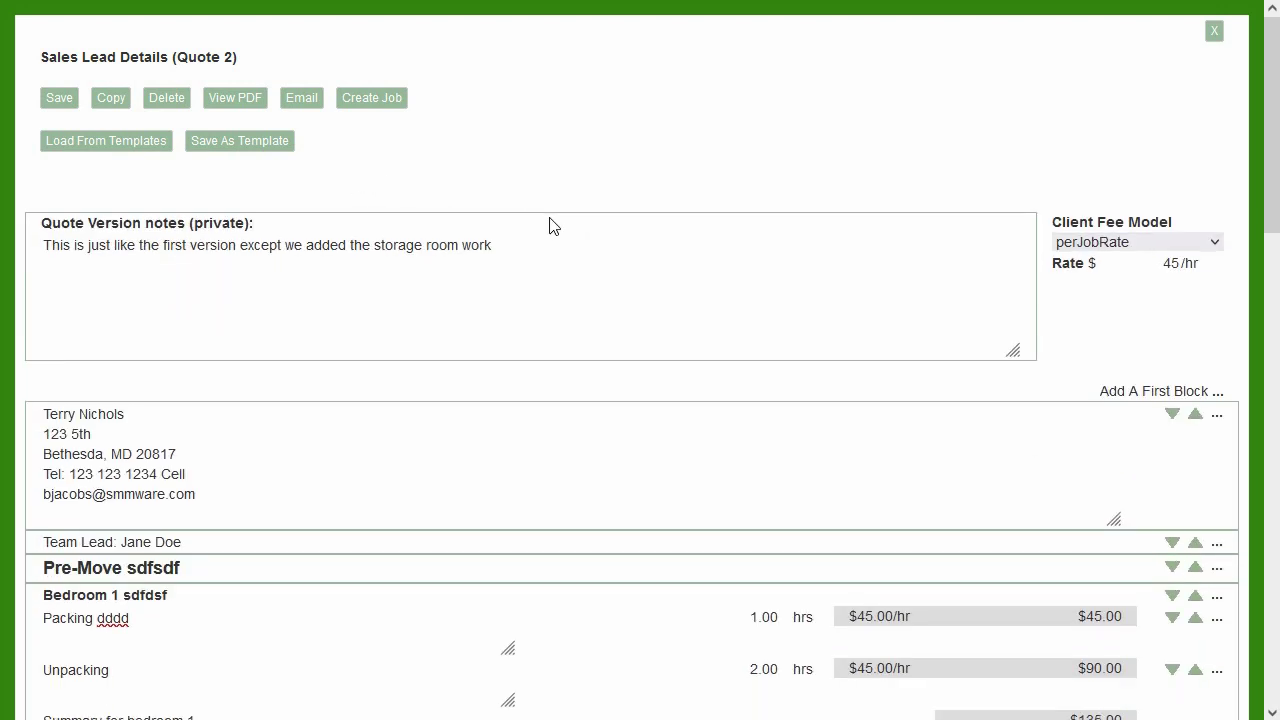
pyautogui.click(1213, 33)
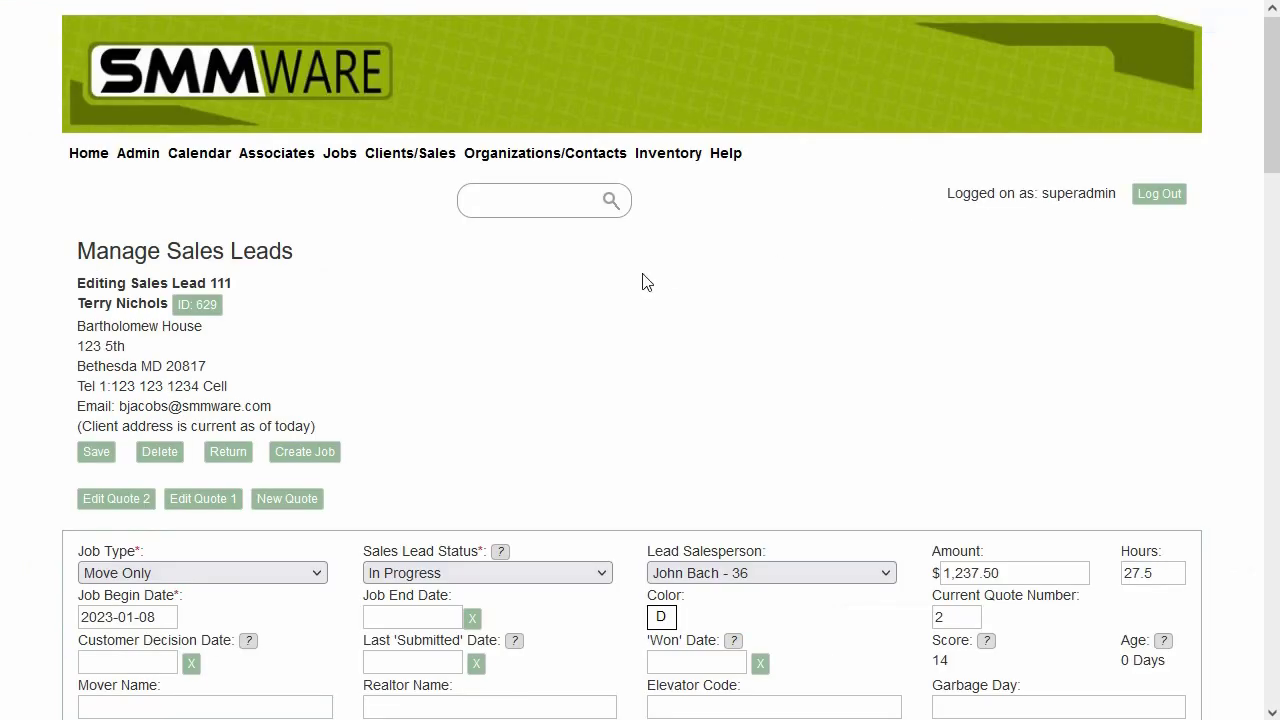
# Step: Collapse the sales lead's file manager and start adding a new event under Events for this Sales Lead
pyautogui.scroll(-6, 491, 325)
pyautogui.scroll(-9, 429, 325)
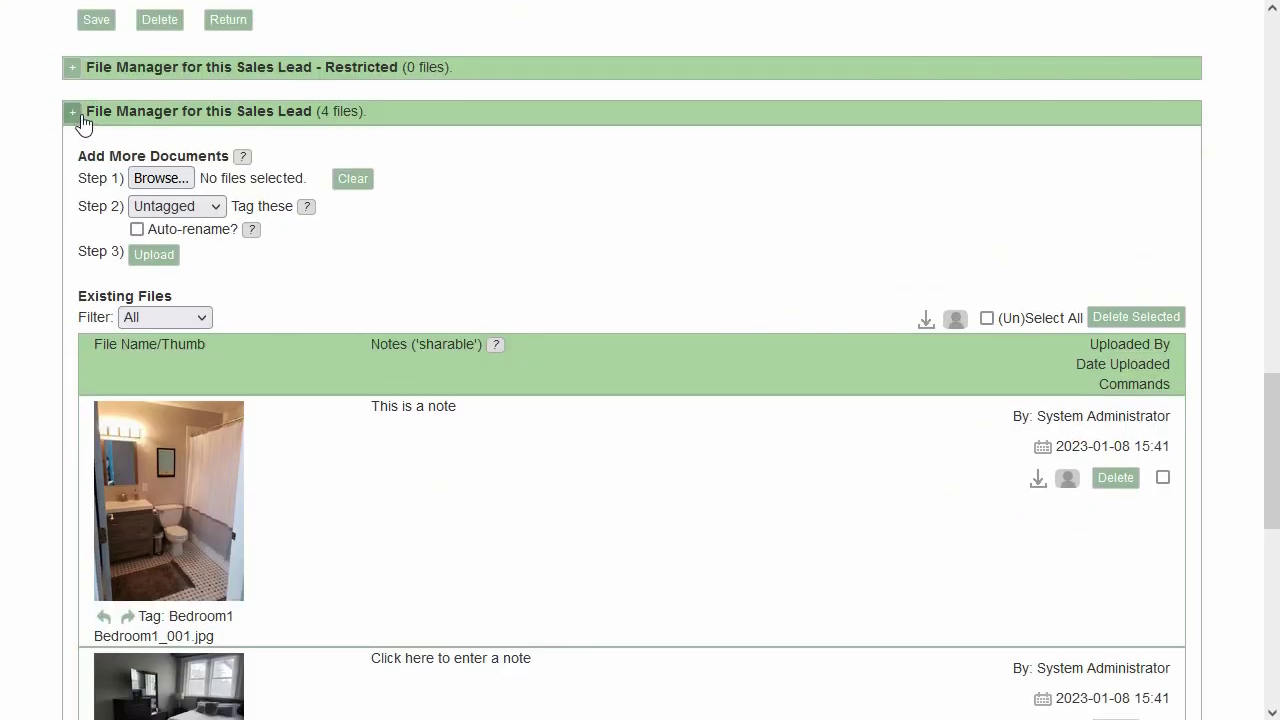
pyautogui.click(73, 112)
pyautogui.click(72, 480)
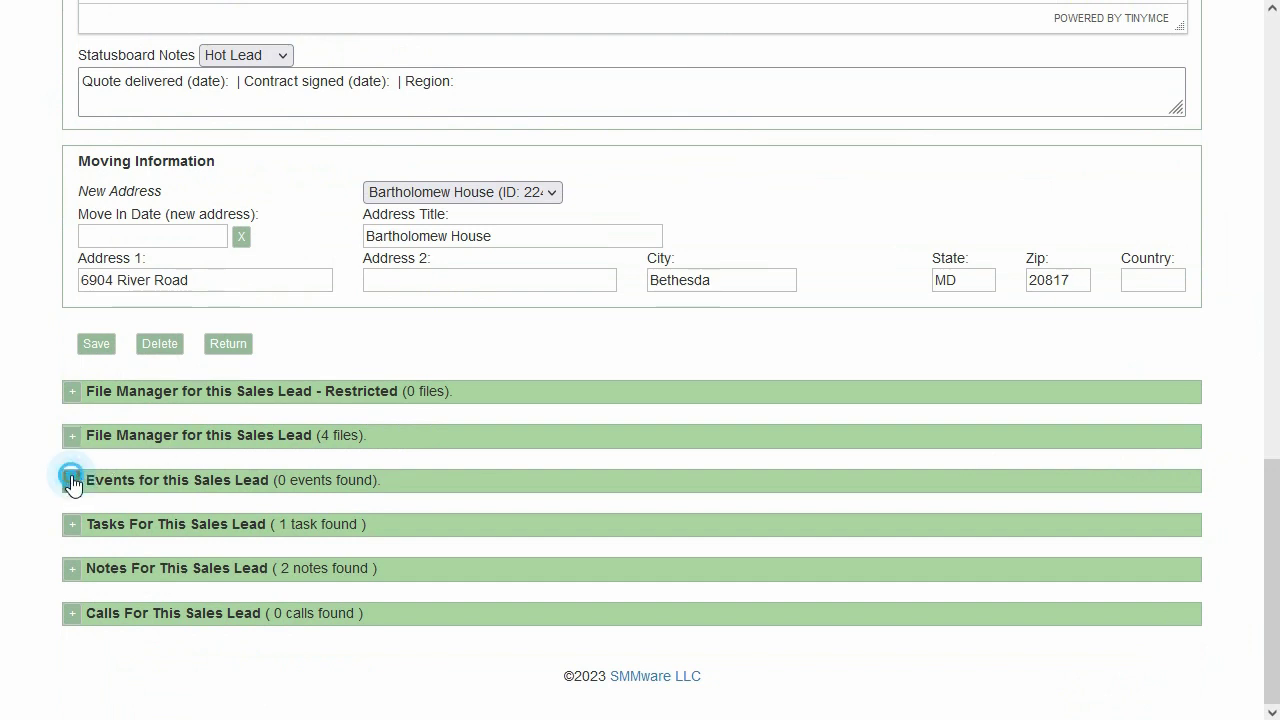
pyautogui.scroll(-1, 198, 415)
pyautogui.click(108, 455)
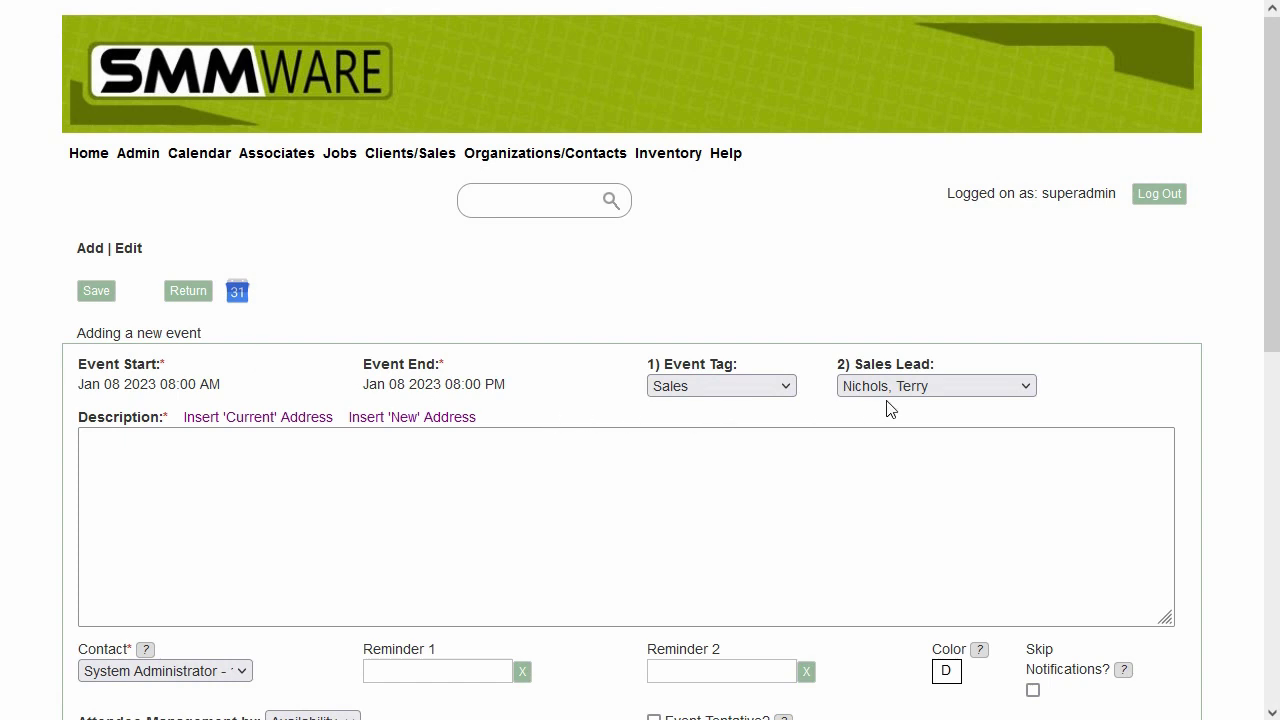
# Step: Enter "We'll discuss scope, timing and fees" as the event description and insert the client's new address on the following line
pyautogui.click(468, 455)
pyautogui.write("We'll ")
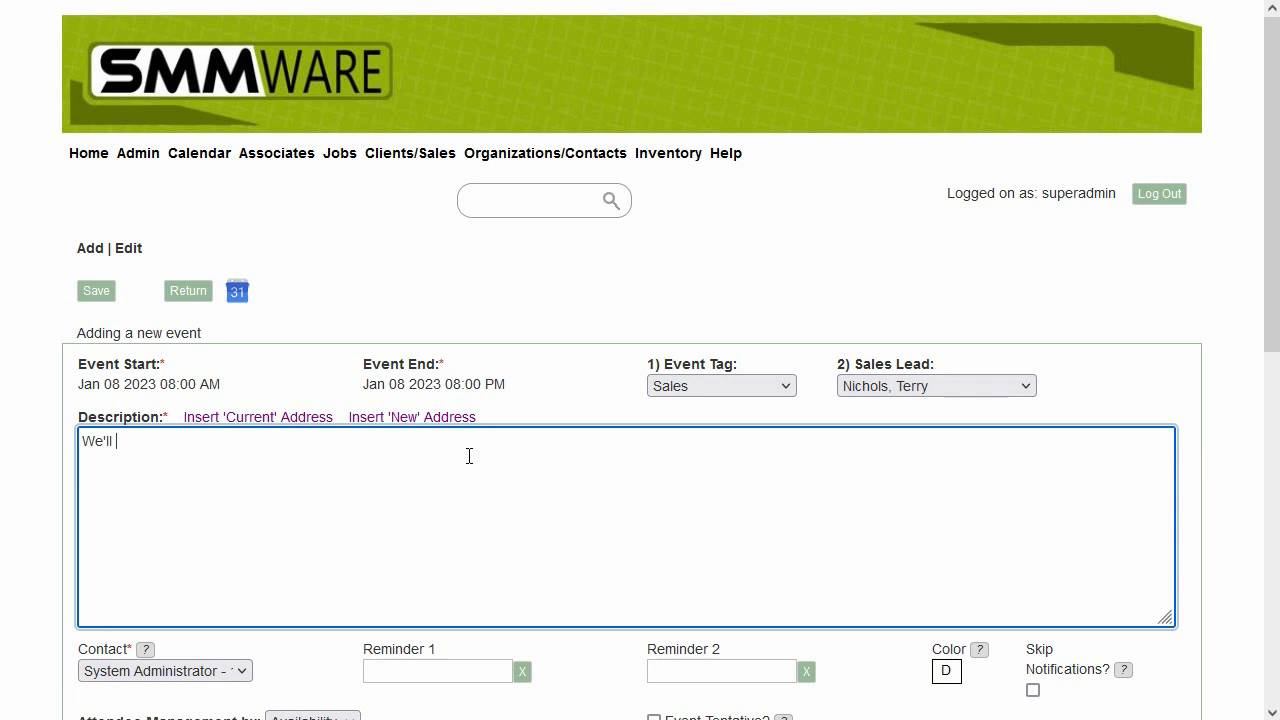
pyautogui.write('discuss scope.')
pyautogui.write(' timing and fees')
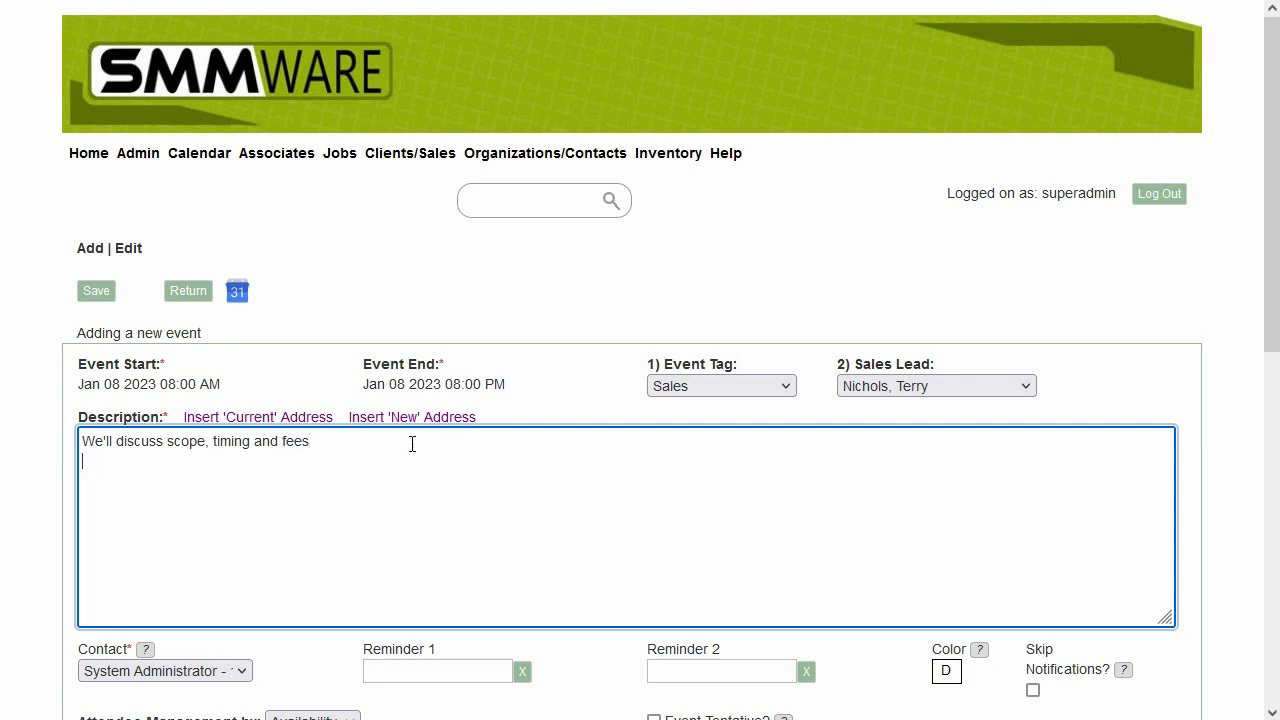
pyautogui.click(370, 416)
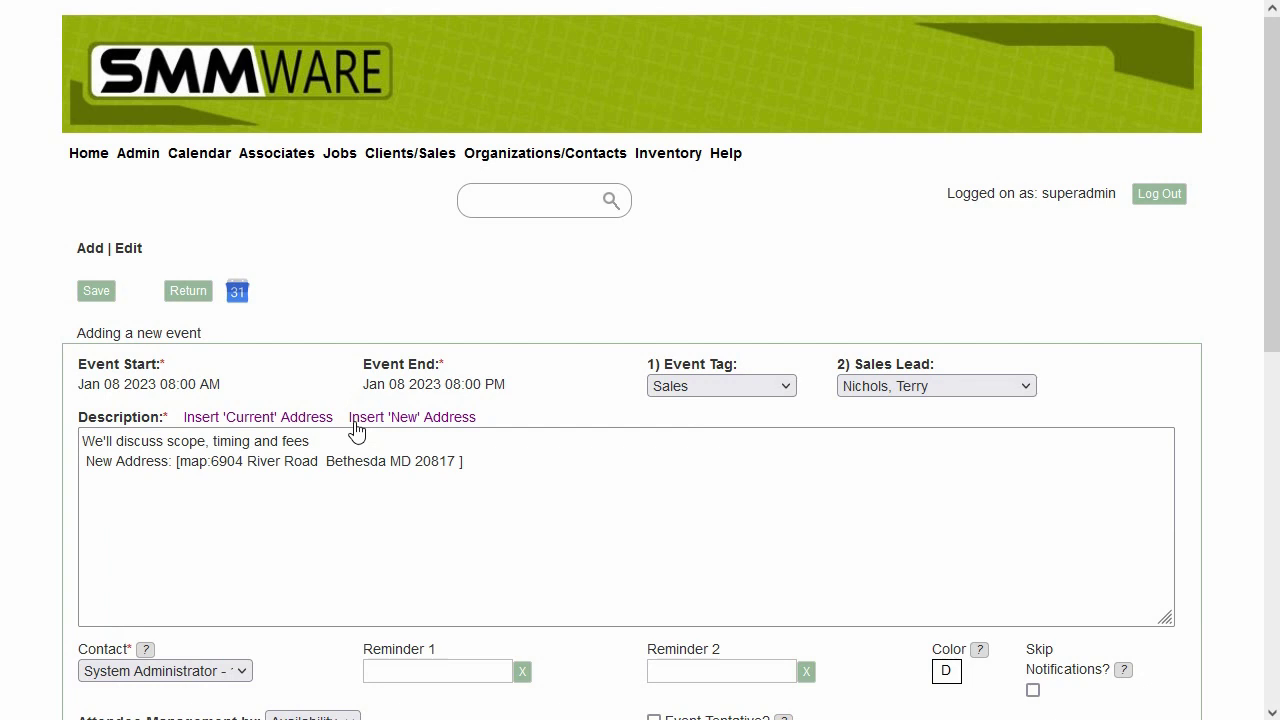
# Step: Assign an available associate to the event in the Jan 8 planner with a shift from 9:00 to 10:30 AM
pyautogui.scroll(-3, 410, 432)
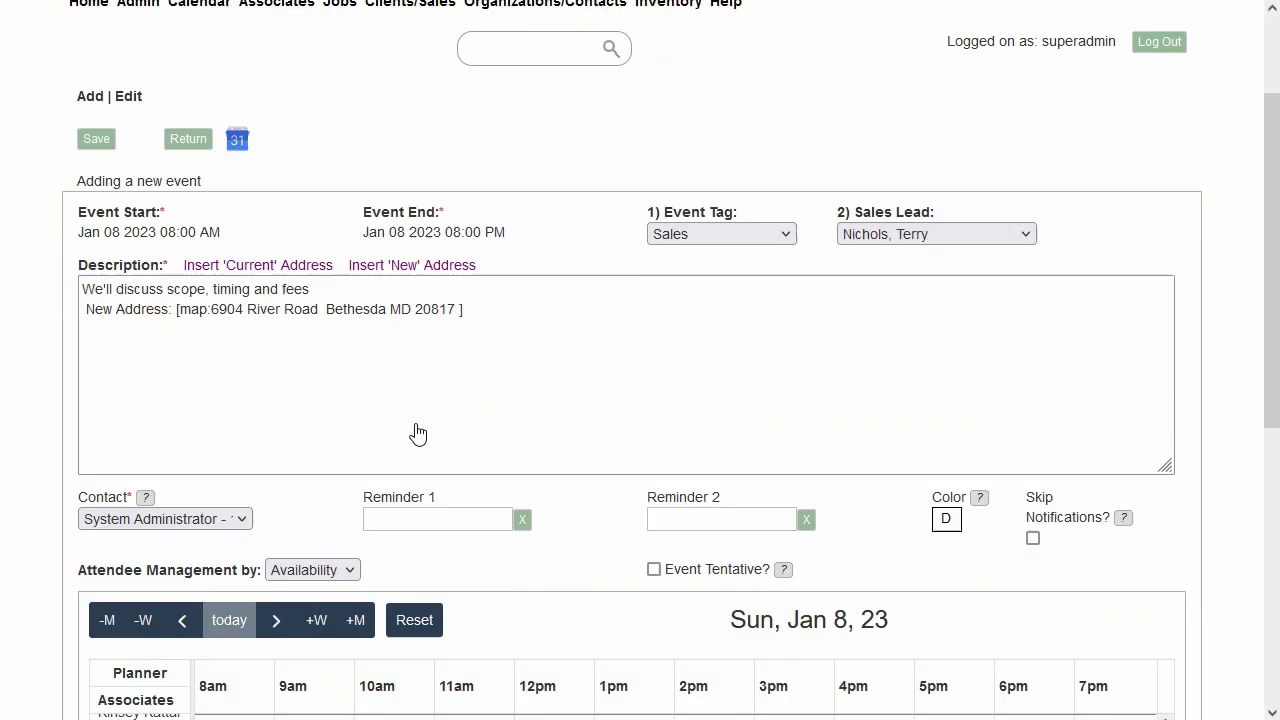
pyautogui.scroll(-3, 418, 432)
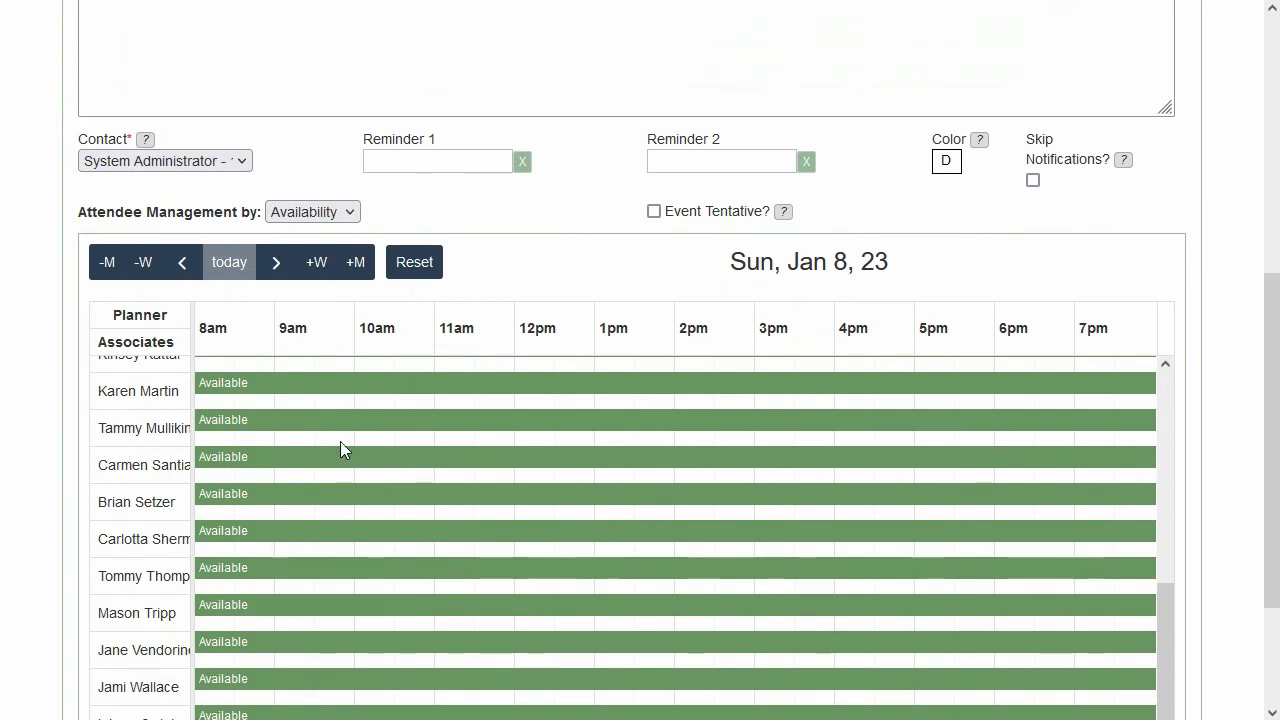
pyautogui.click(328, 467)
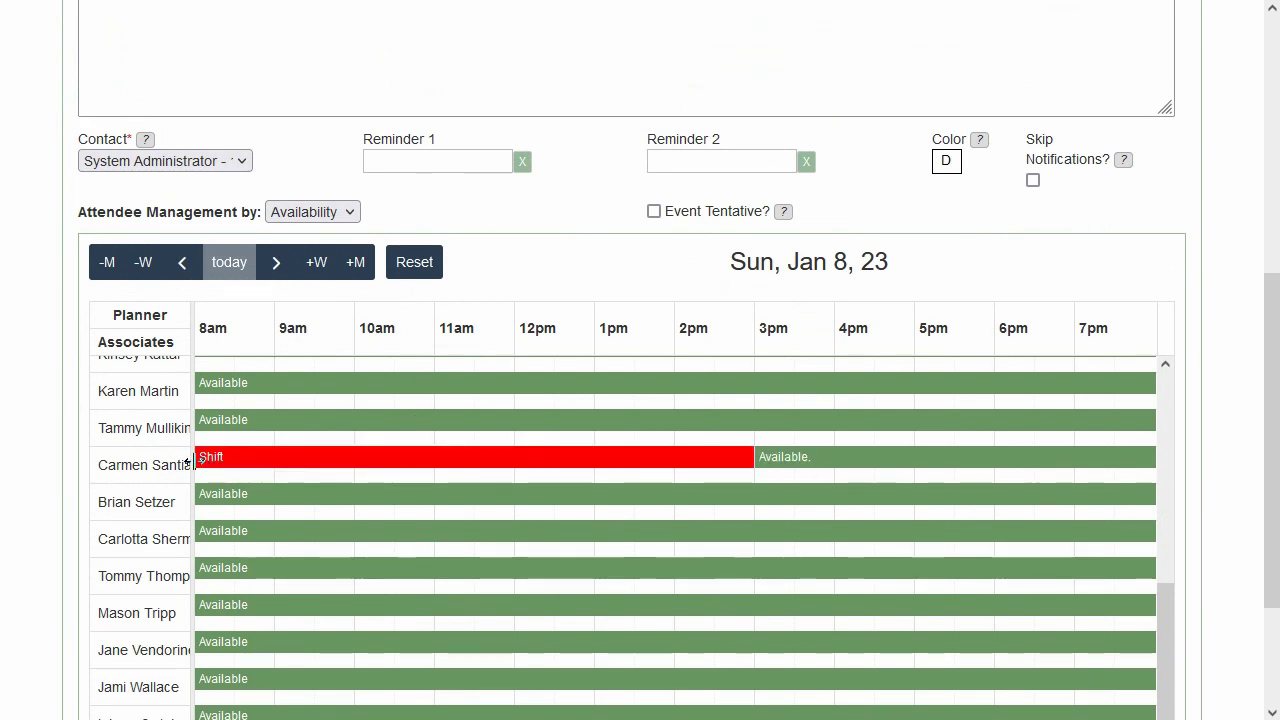
pyautogui.moveTo(197, 457); pyautogui.dragTo(314, 463)
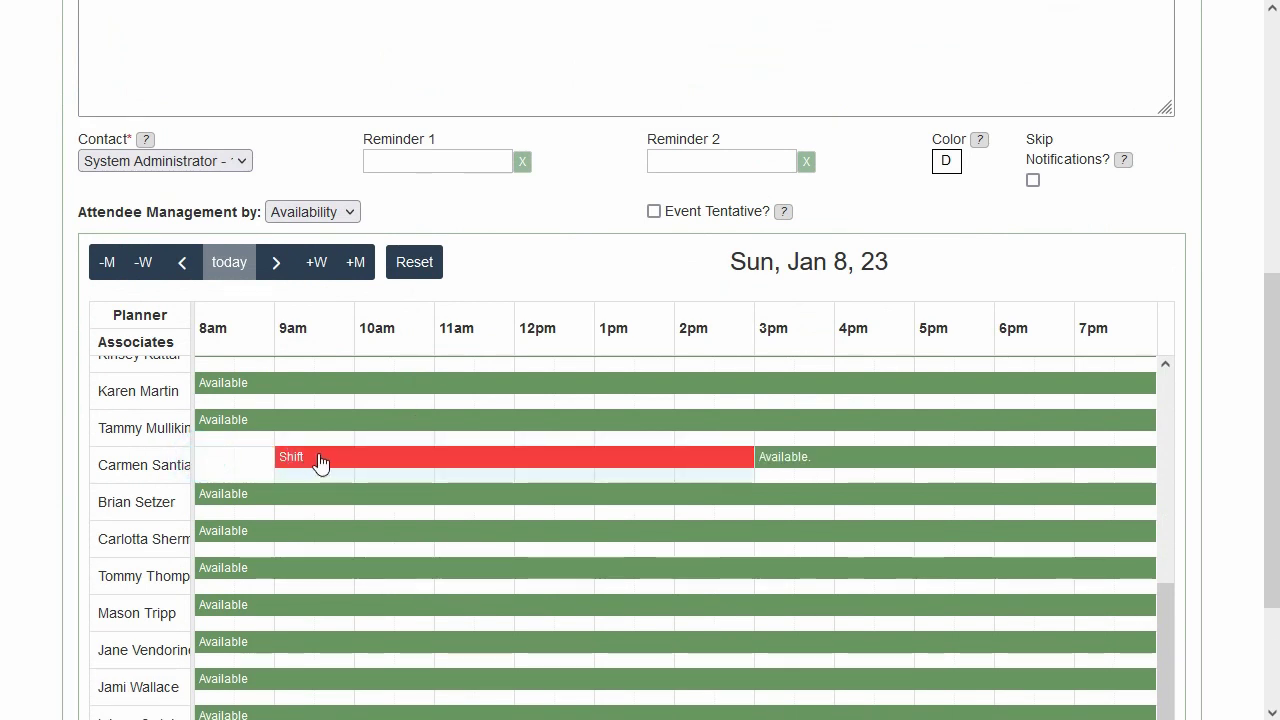
pyautogui.moveTo(747, 456); pyautogui.dragTo(392, 466)
# Step: Set the event to skip notifications and save it
pyautogui.click(1032, 179)
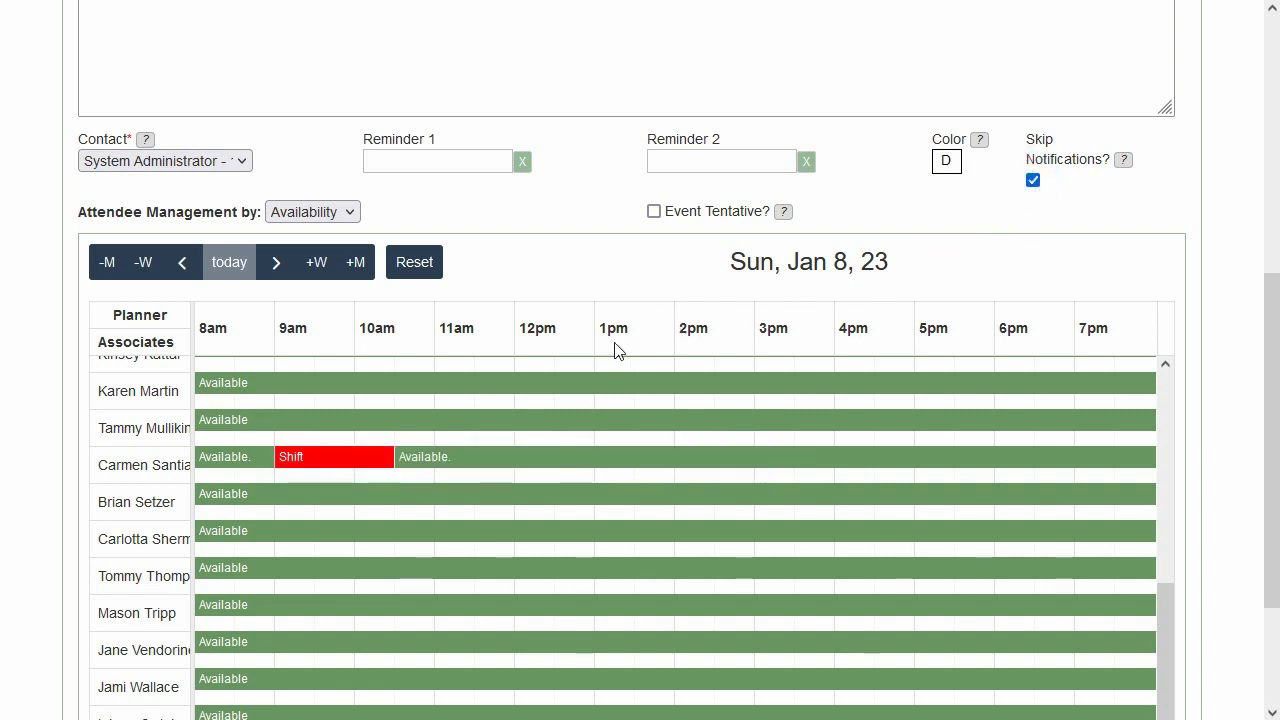
pyautogui.scroll(3, 604, 386)
pyautogui.scroll(5, 577, 314)
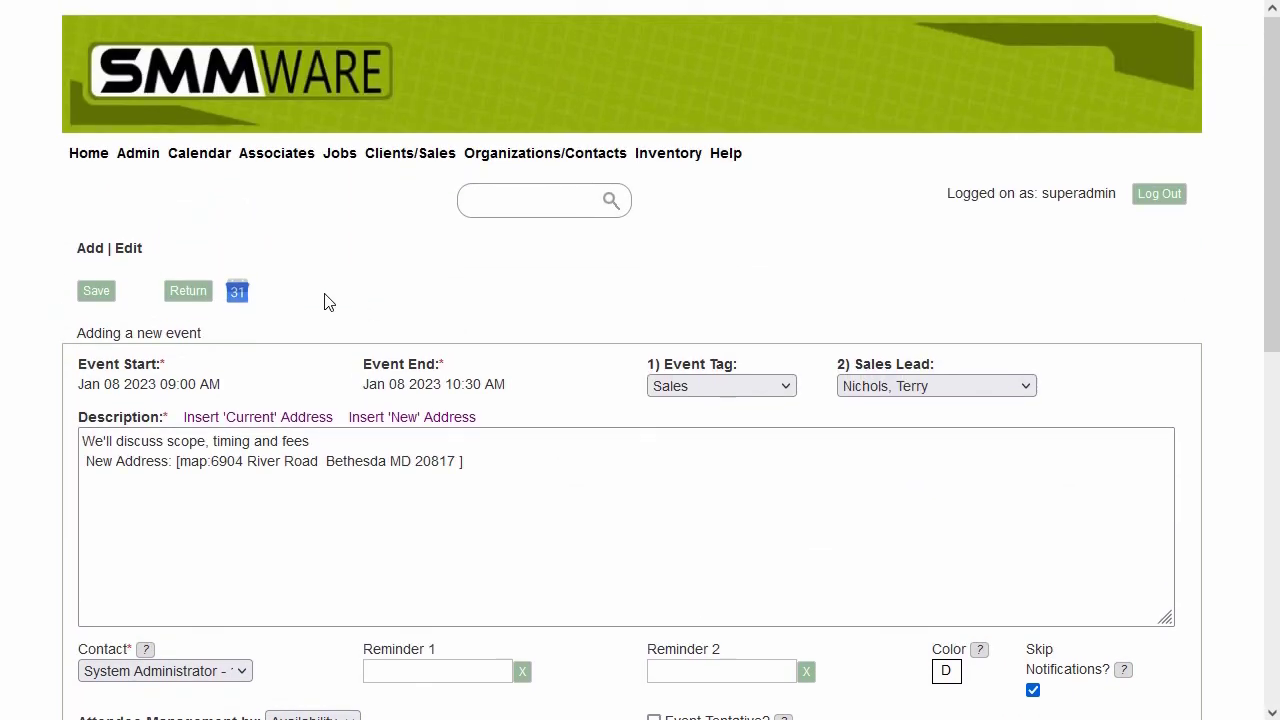
pyautogui.click(98, 290)
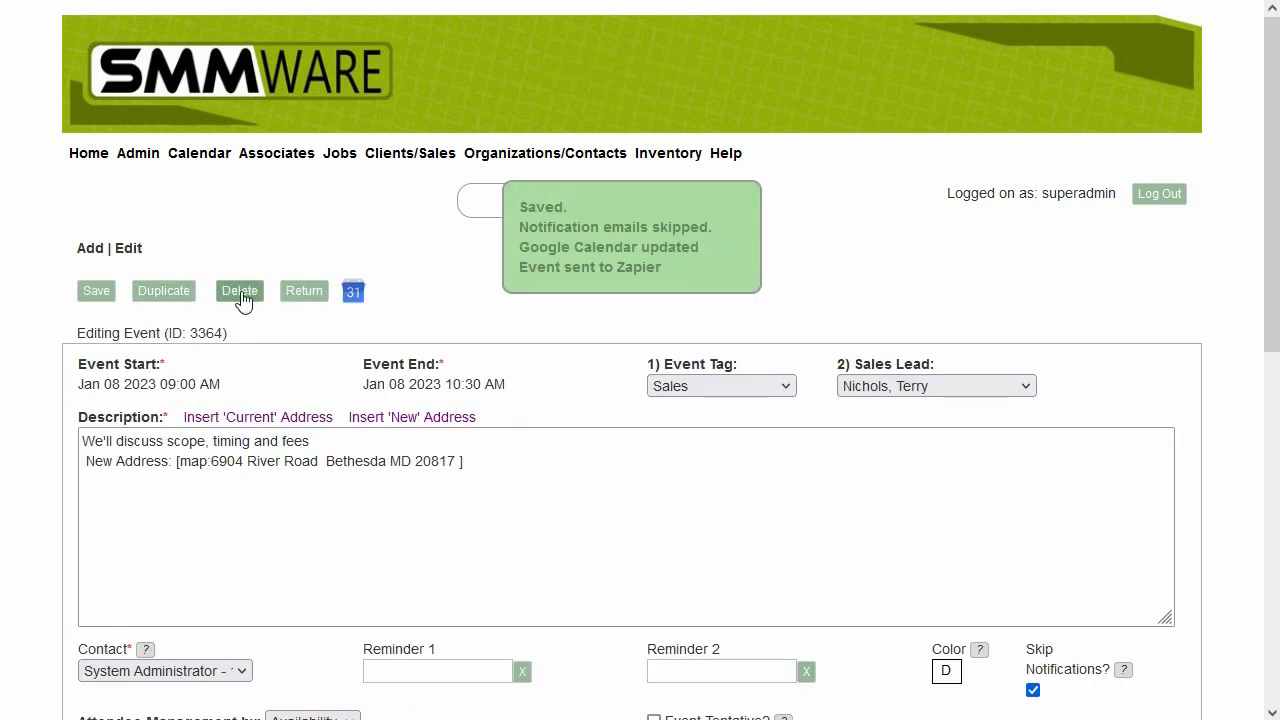
# Step: Return to the sales lead, check its events list, and go back to the list of sales leads
pyautogui.click(295, 290)
pyautogui.scroll(-10, 597, 343)
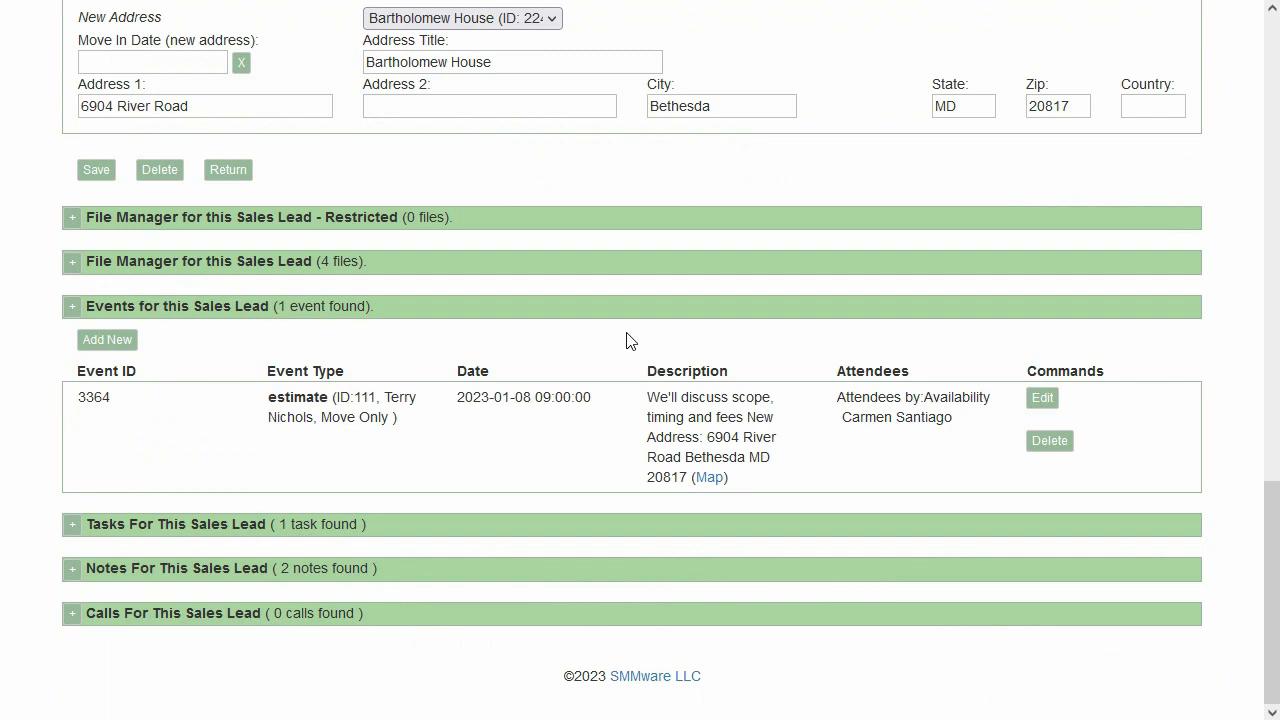
pyautogui.scroll(10, 423, 197)
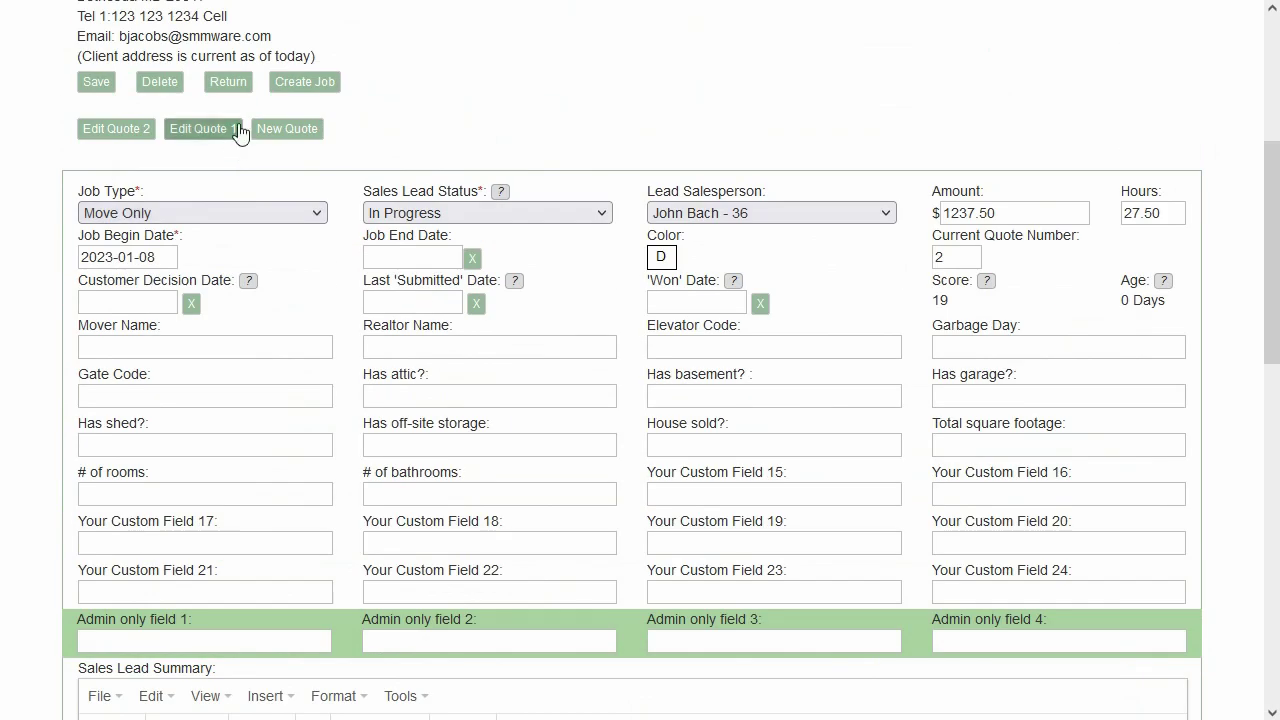
pyautogui.click(228, 88)
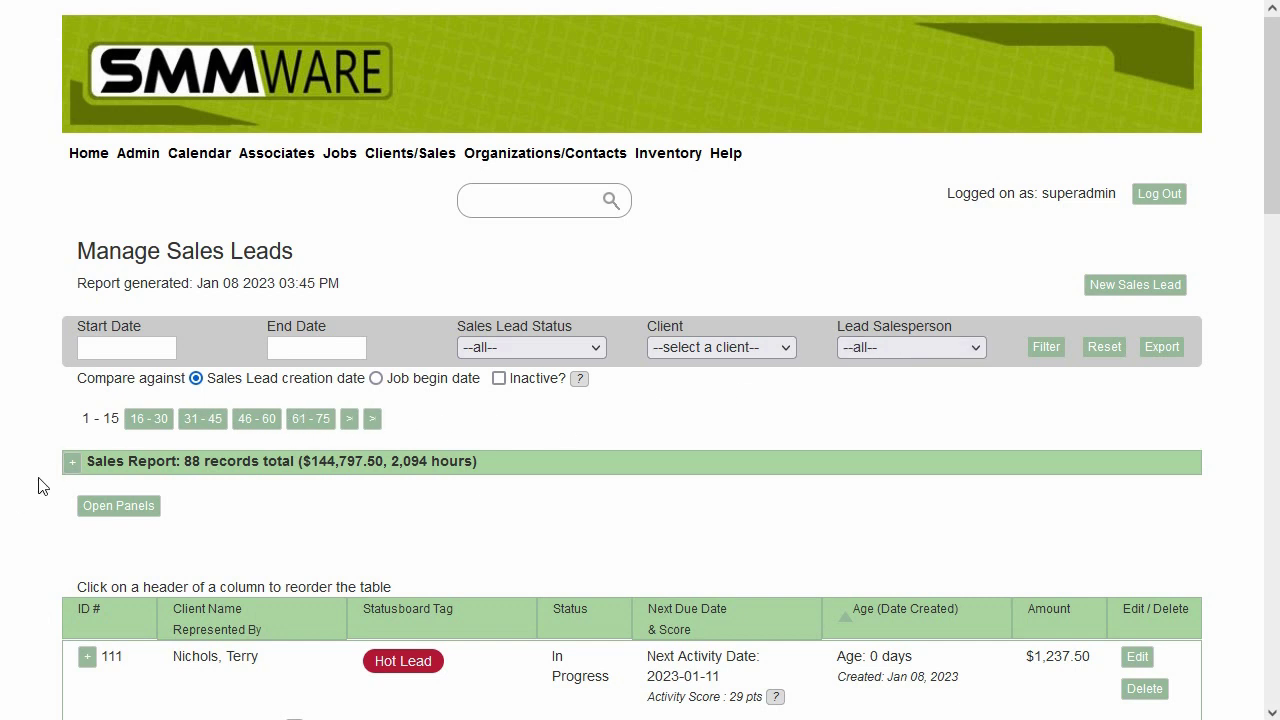
# Step: Examine the Sales Report's breakdown of leads by status, value, hours and quantity, and collapse it
pyautogui.click(69, 463)
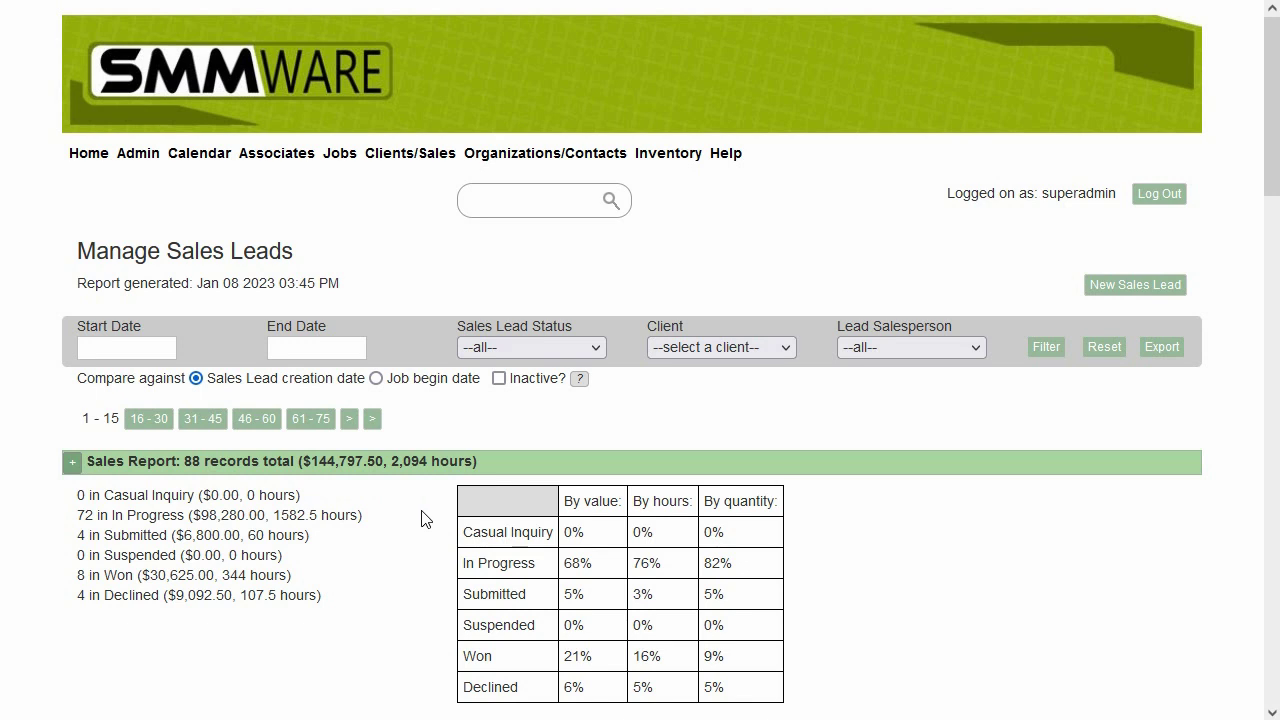
pyautogui.scroll(-1, 459, 520)
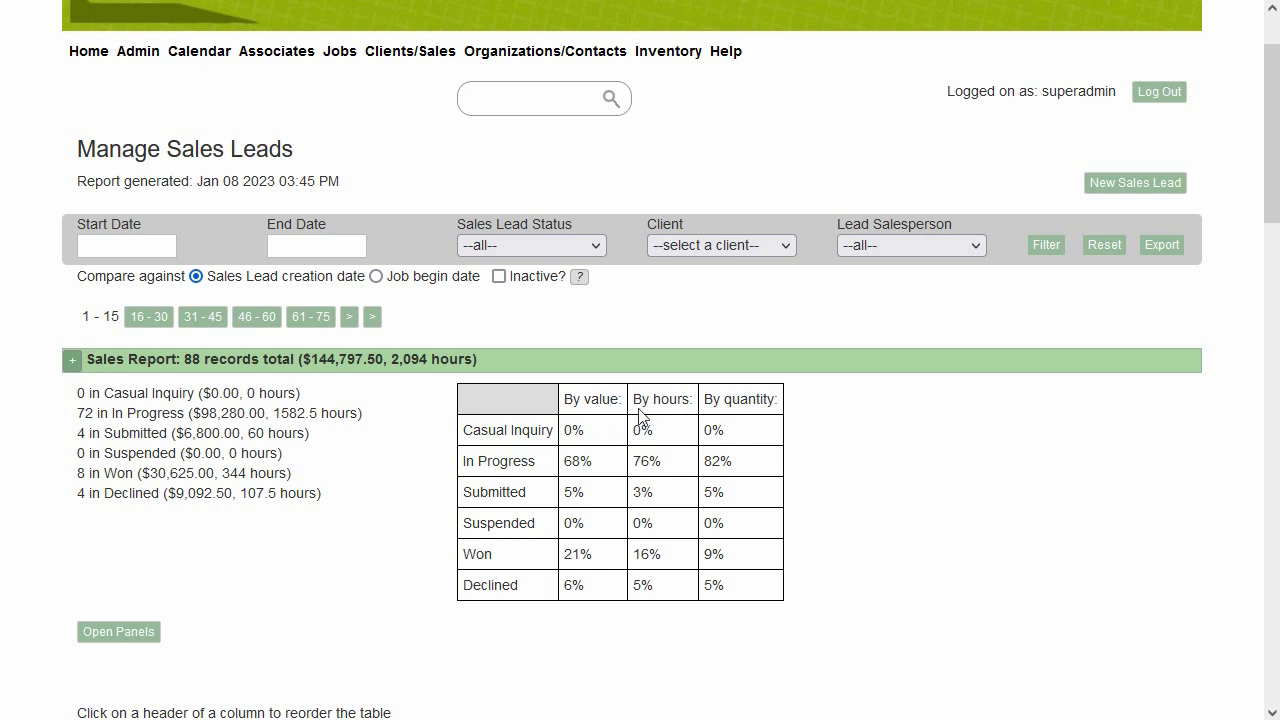
pyautogui.click(73, 360)
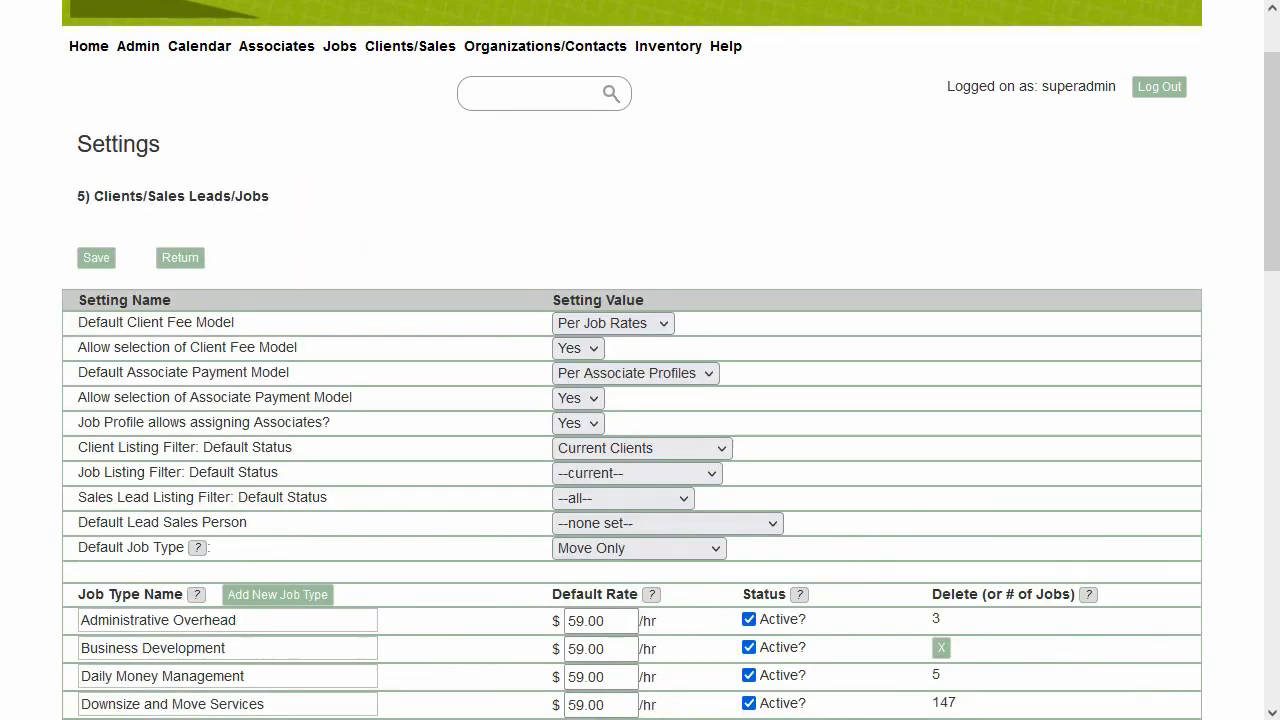
# Step: Examine the job types, sales lead status levels and lead scoring points in the Clients/Sales Leads/Jobs settings
pyautogui.scroll(-5, 684, 336)
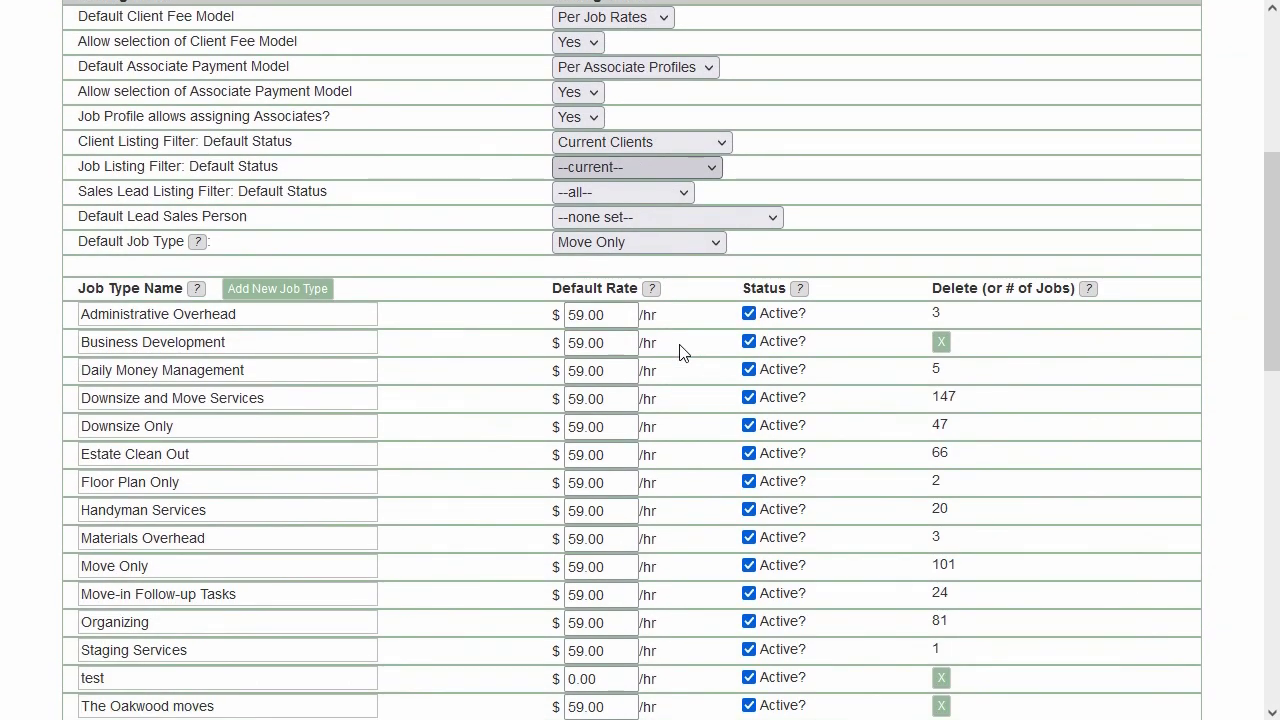
pyautogui.scroll(-5, 685, 372)
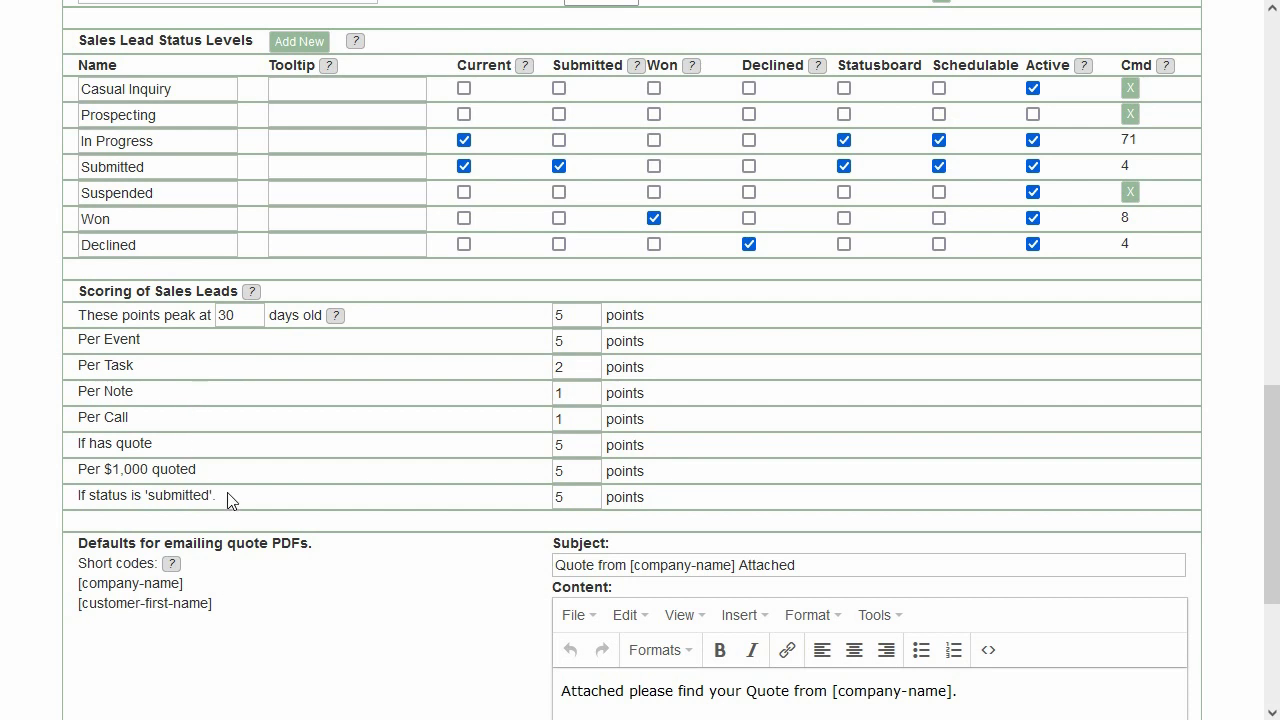
pyautogui.scroll(-2, 247, 497)
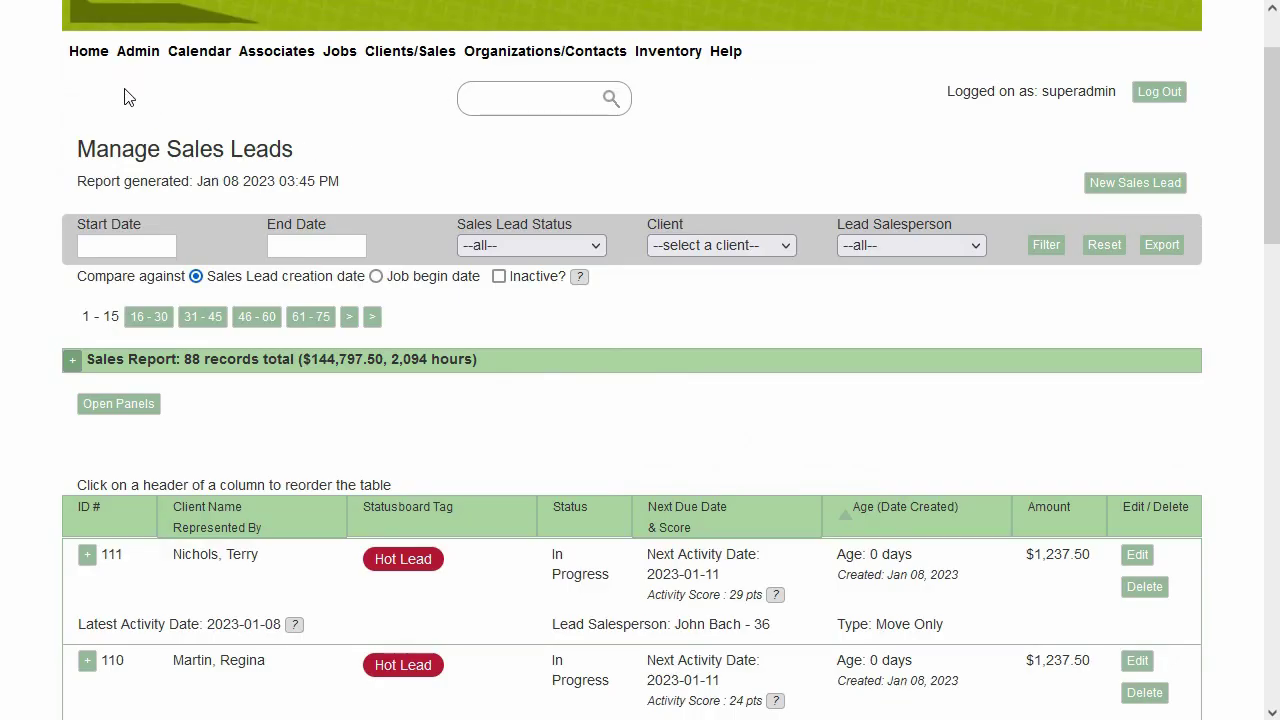
# Step: On the home page's Sales status board, append ". THis is our note" to the first lead's note and collapse the board
pyautogui.click(88, 58)
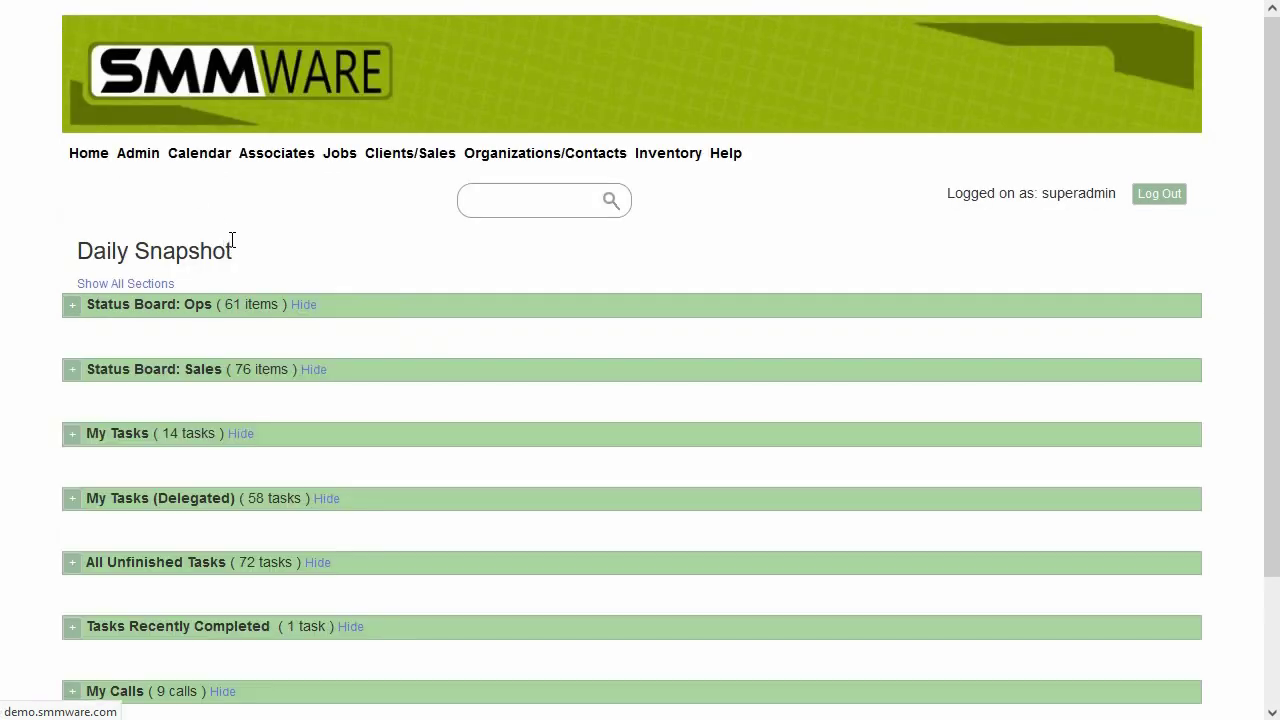
pyautogui.click(71, 370)
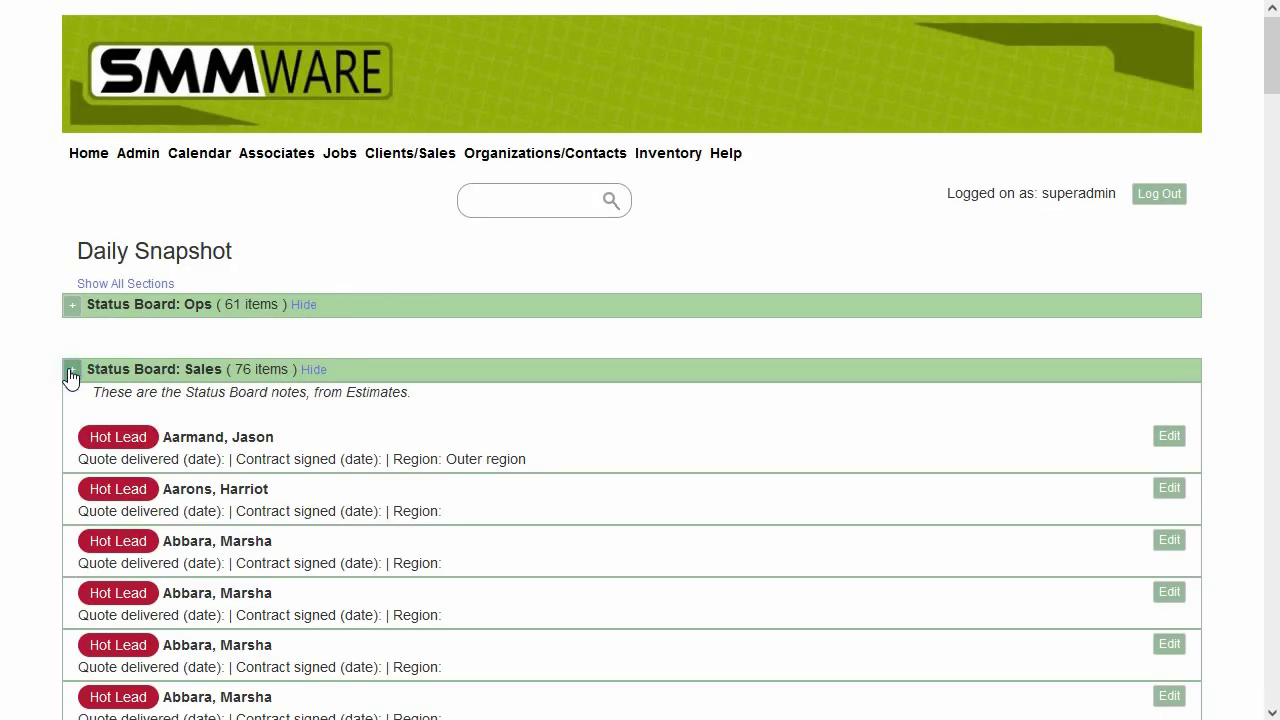
pyautogui.scroll(-2, 60, 372)
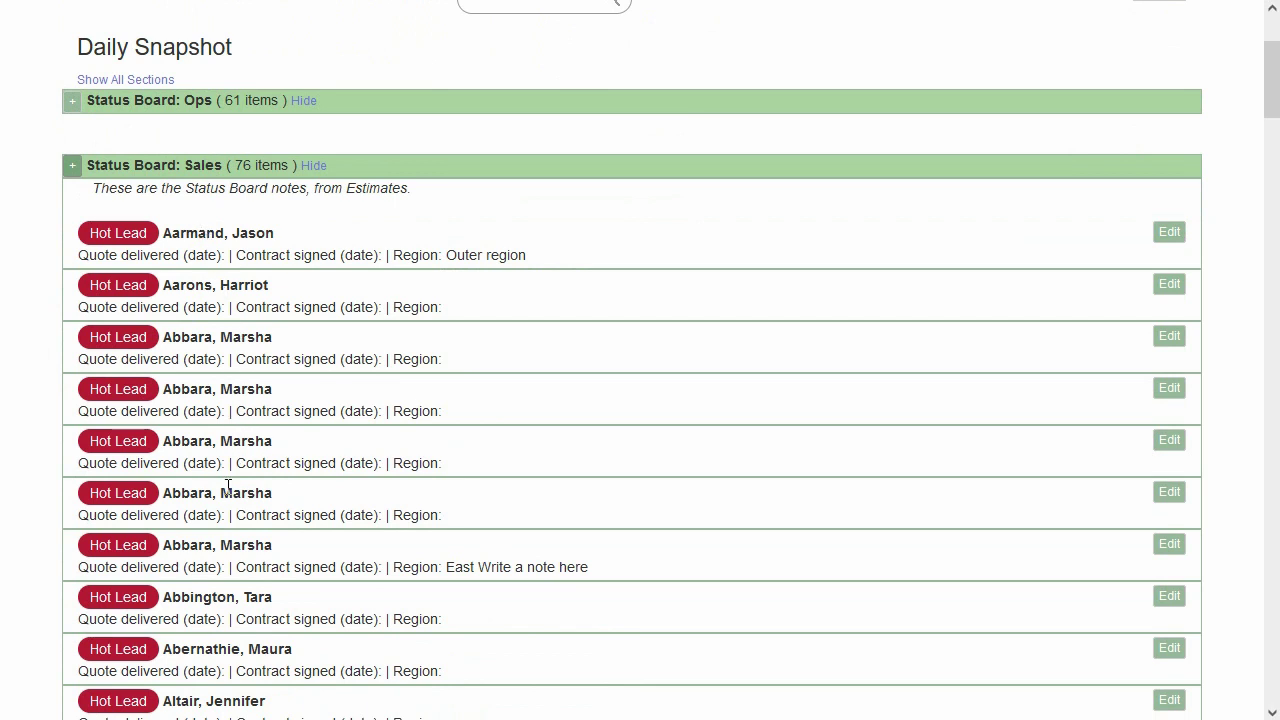
pyautogui.click(287, 258)
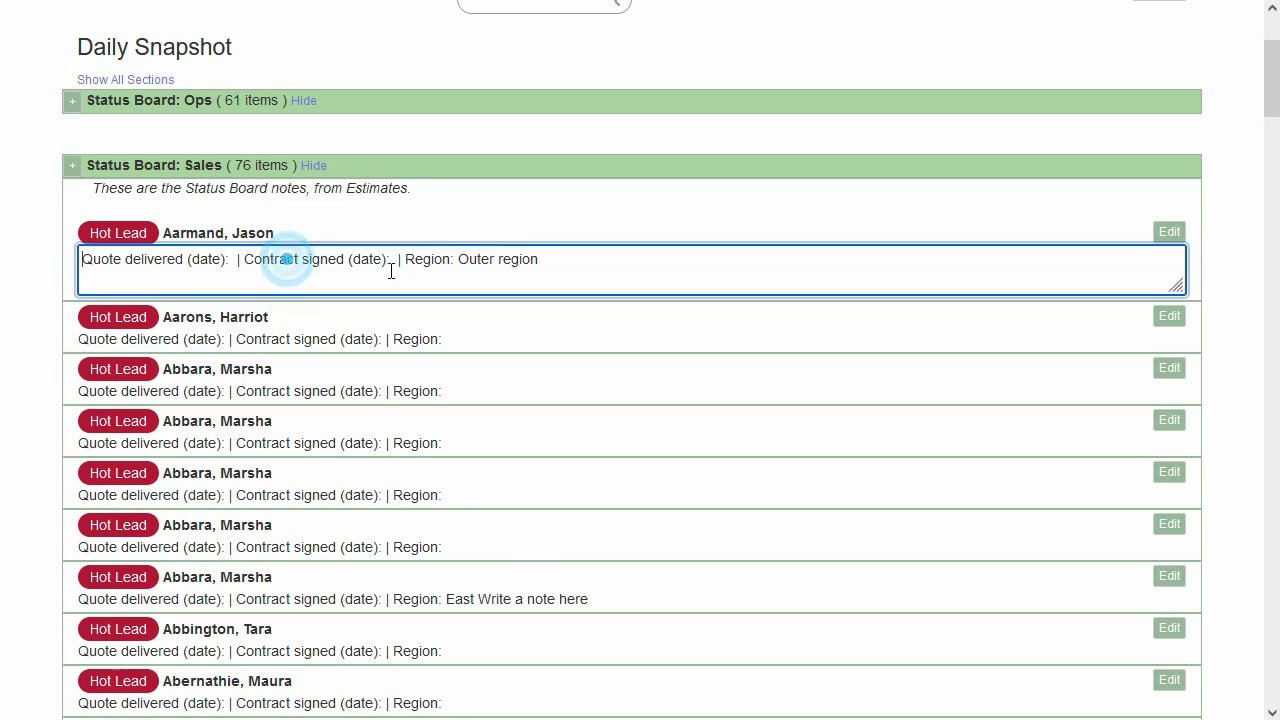
pyautogui.click(589, 264)
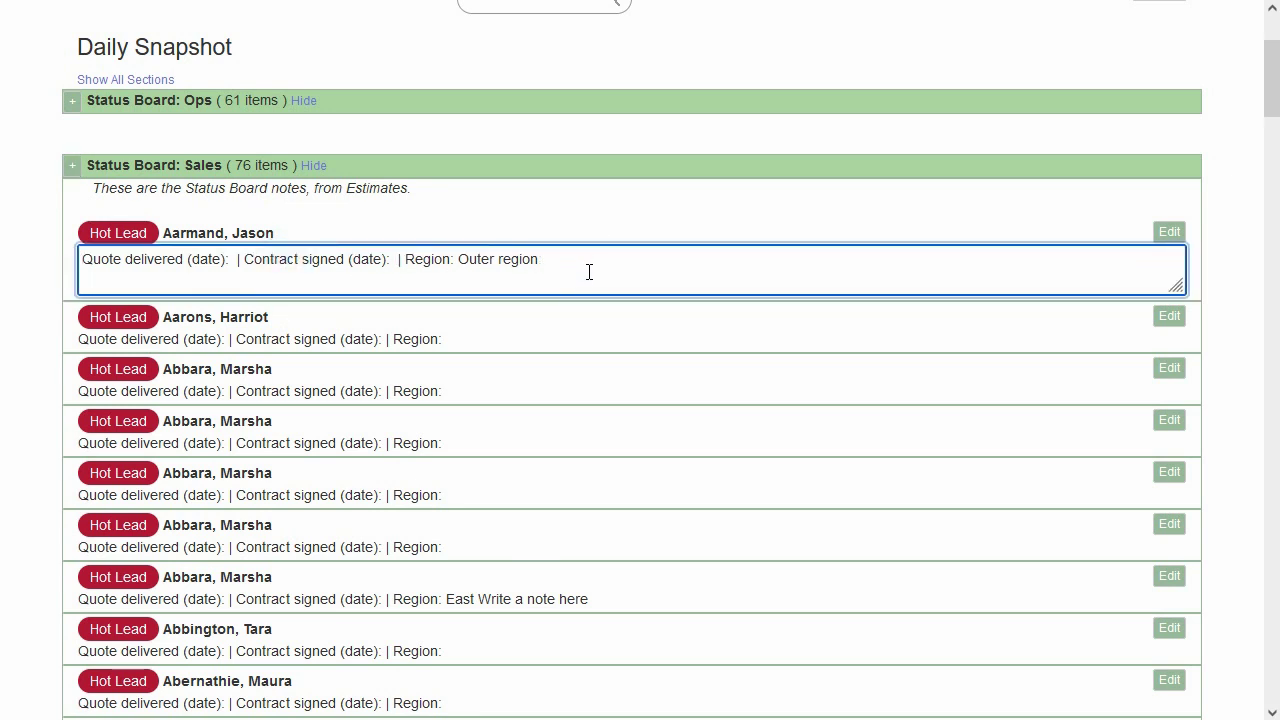
pyautogui.write('THis is our note')
pyautogui.click(547, 238)
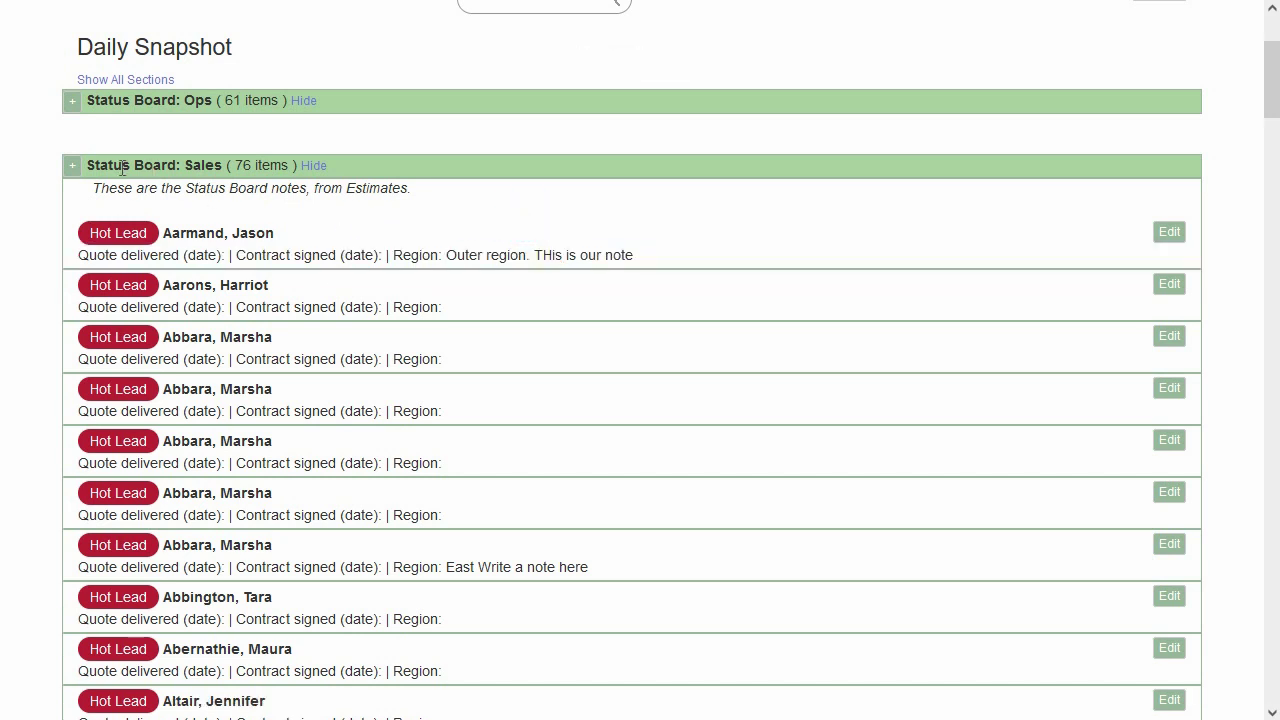
pyautogui.click(72, 165)
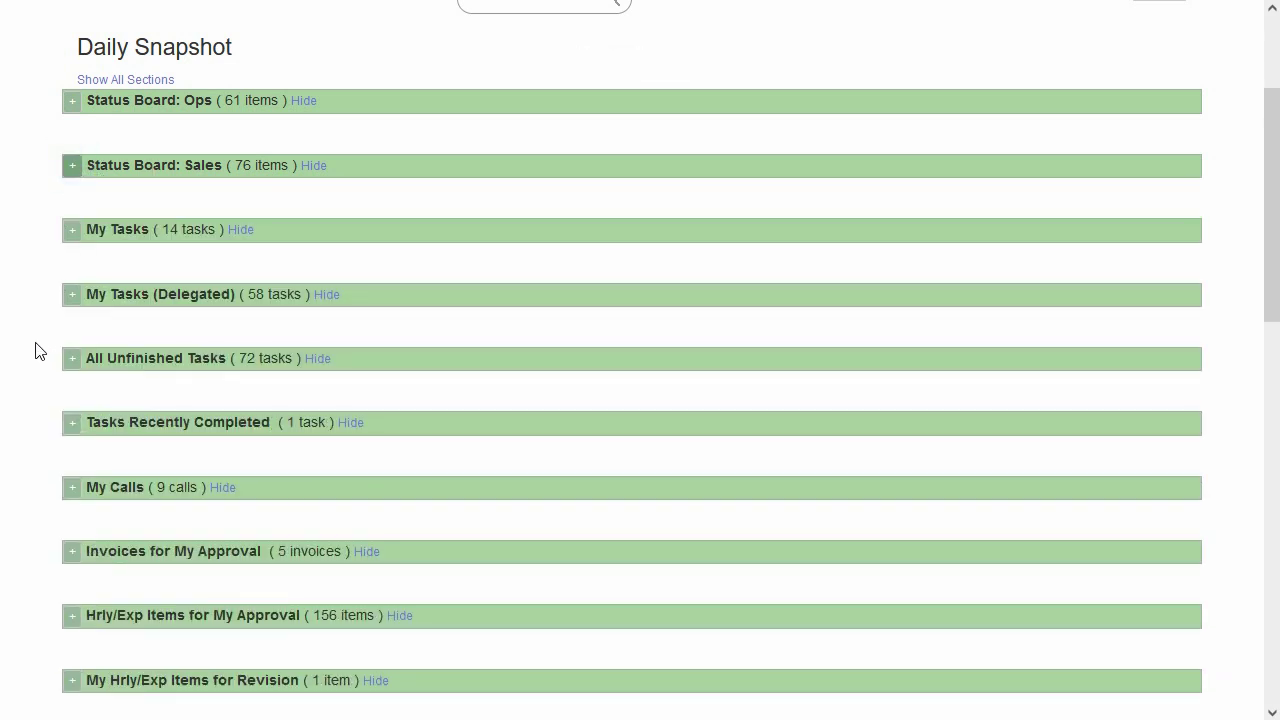
# Step: Review the unfinished tasks under My Tasks, collapse them, and look over the remaining Daily Snapshot sections
pyautogui.click(70, 238)
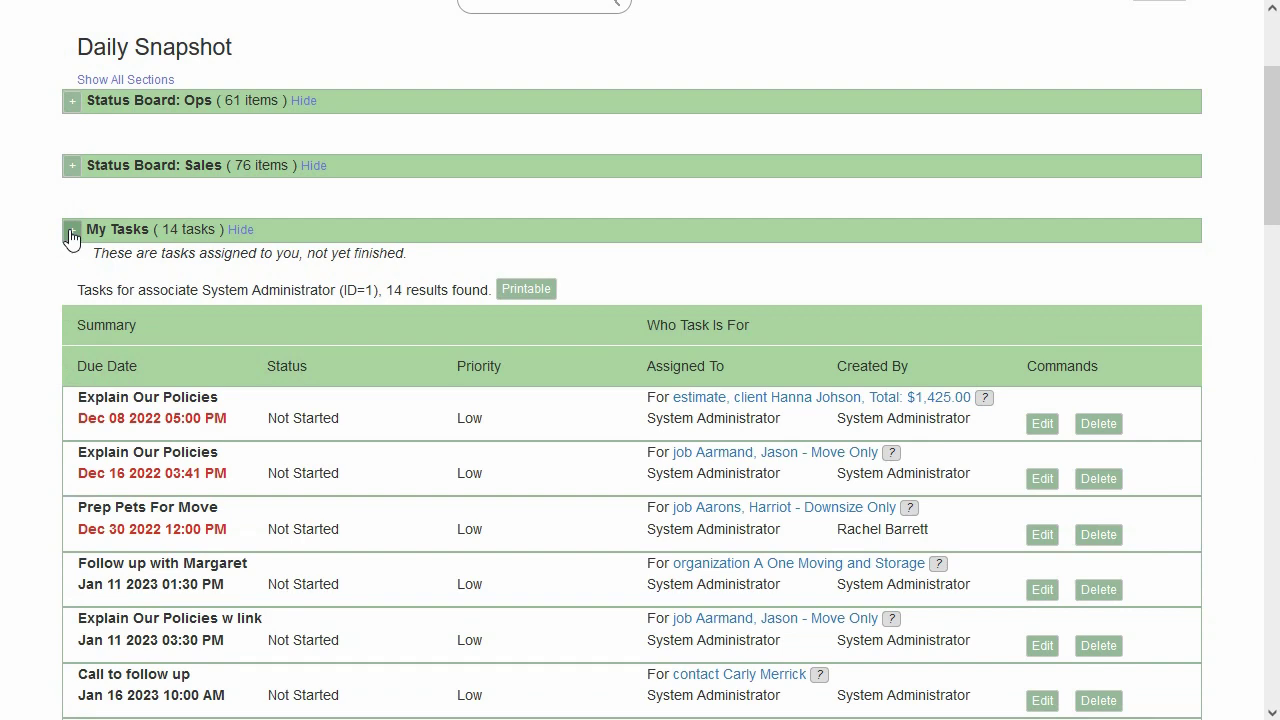
pyautogui.click(70, 238)
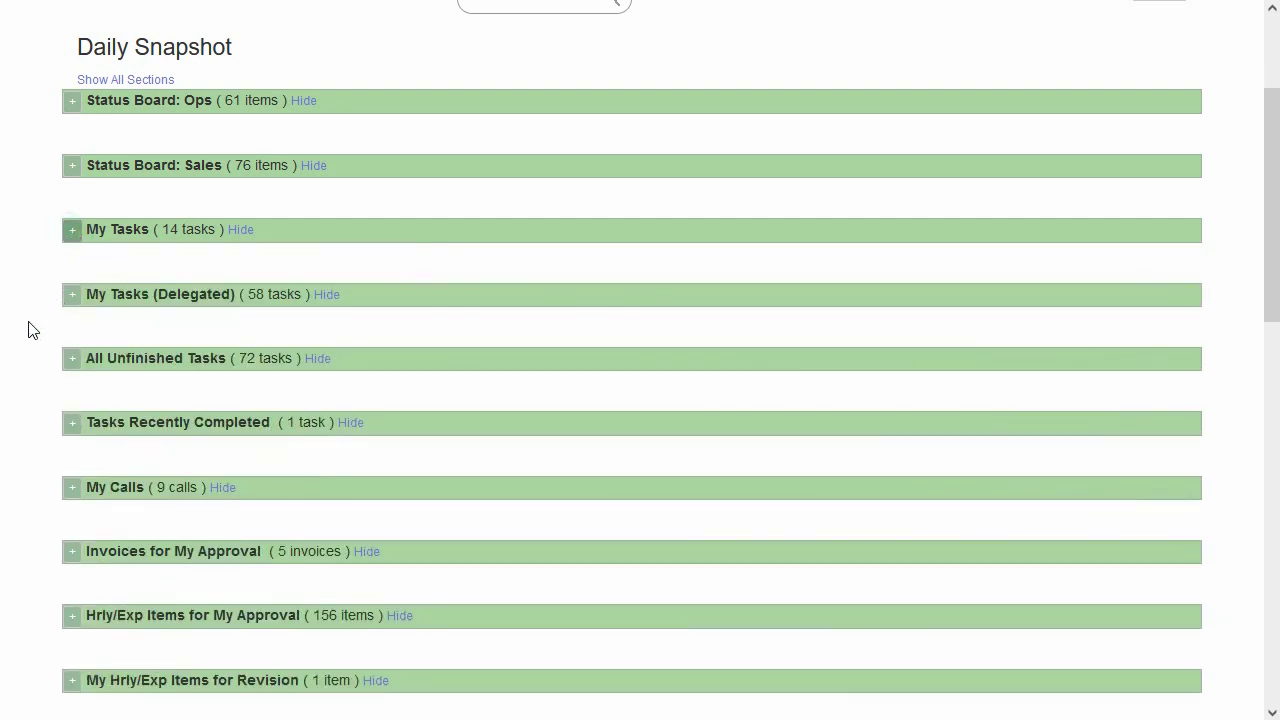
pyautogui.scroll(-3, 40, 372)
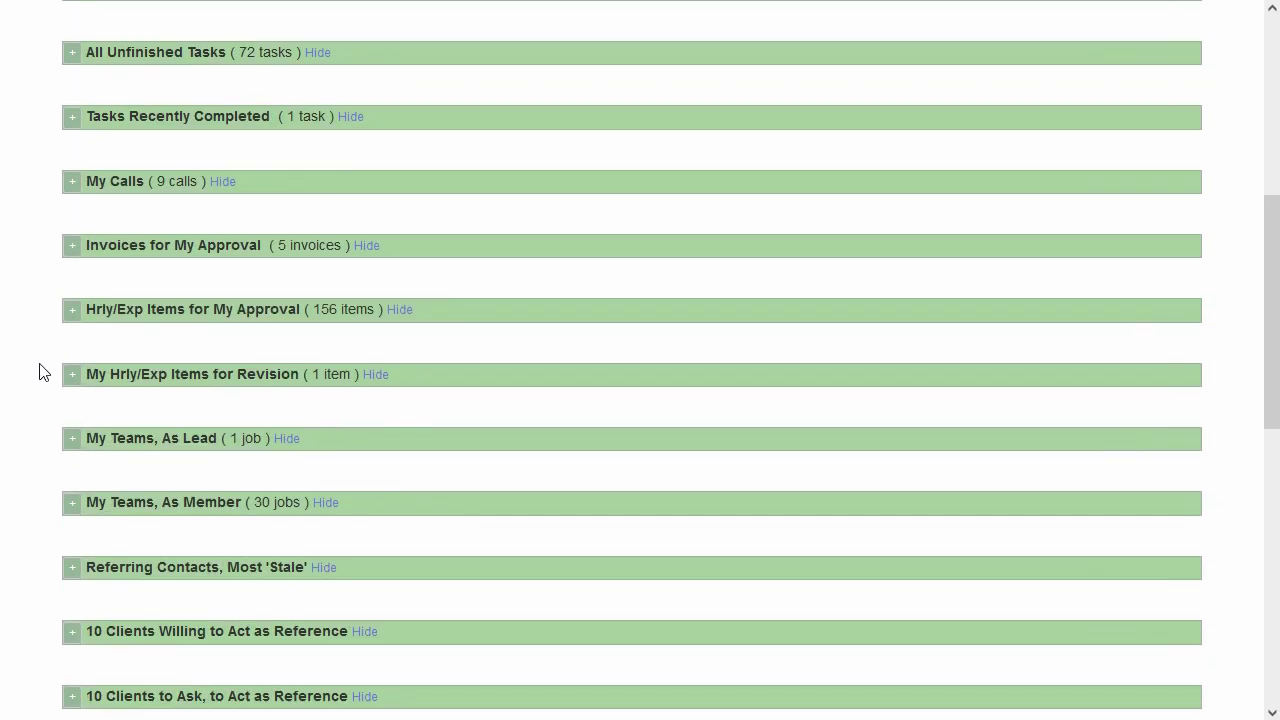
pyautogui.scroll(-3, 40, 372)
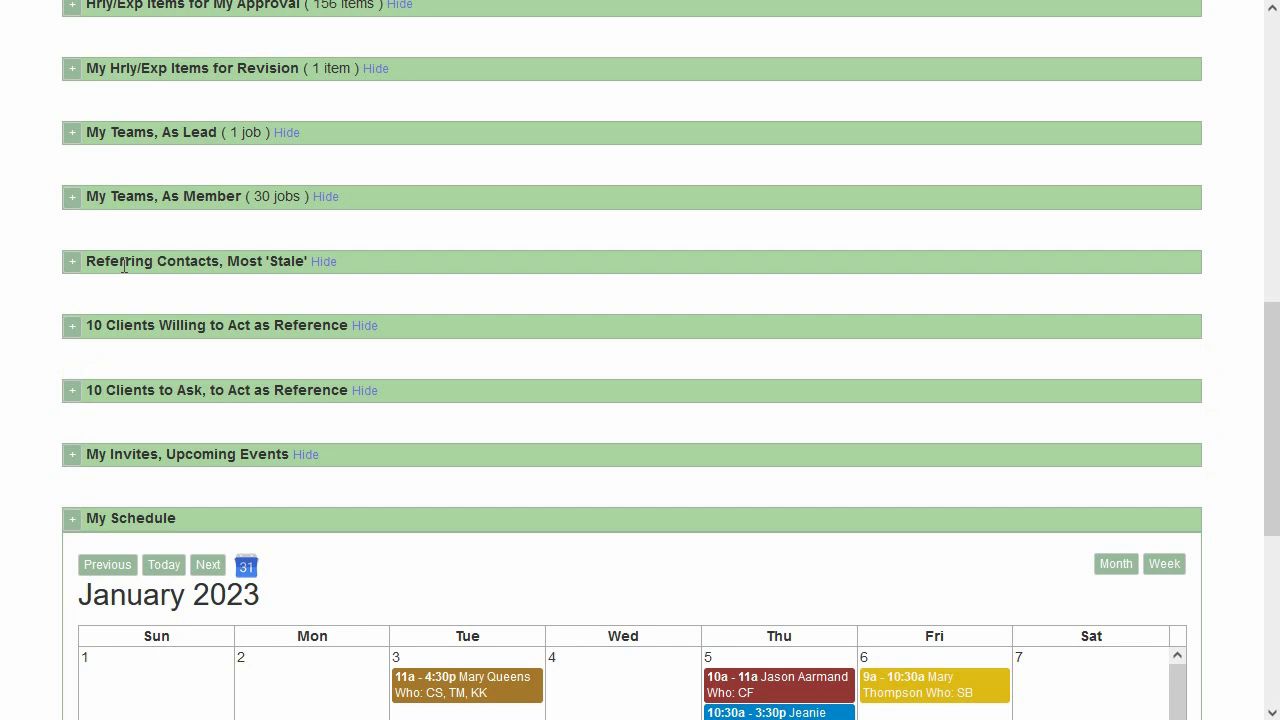
# Step: Examine the clients willing to act as reference and the clients to ask, and collapse both lists
pyautogui.click(71, 328)
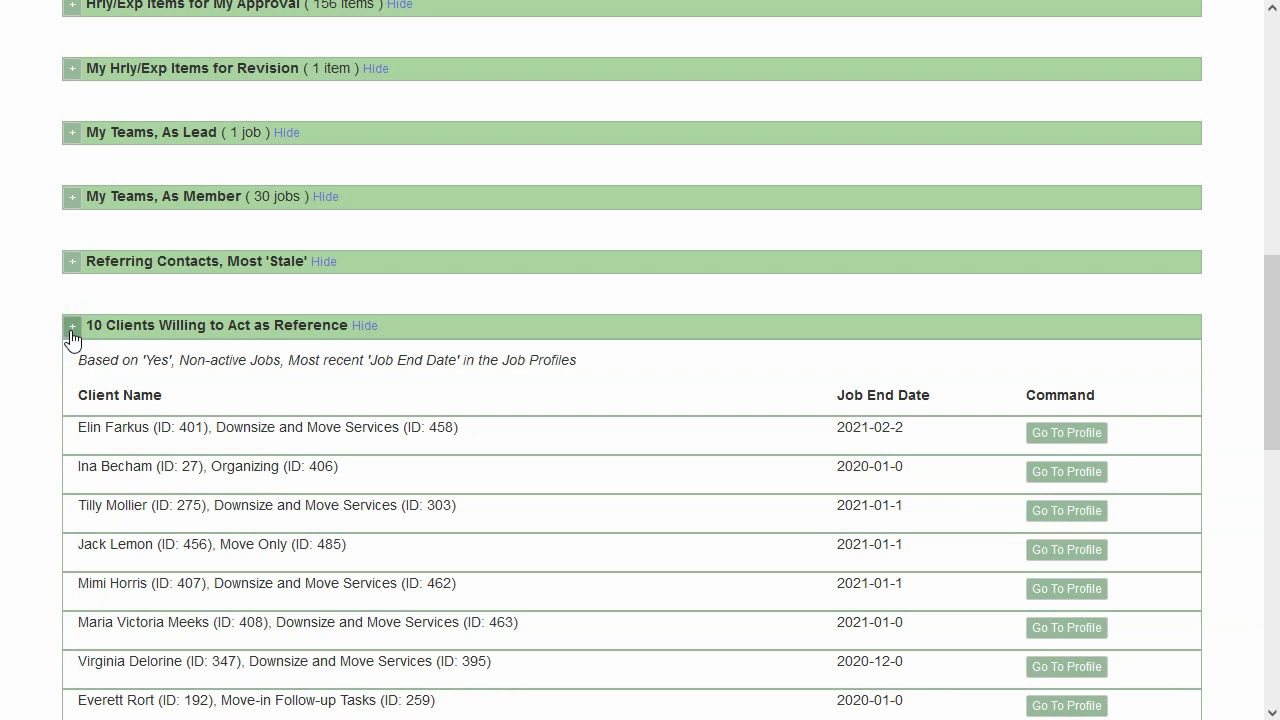
pyautogui.click(71, 330)
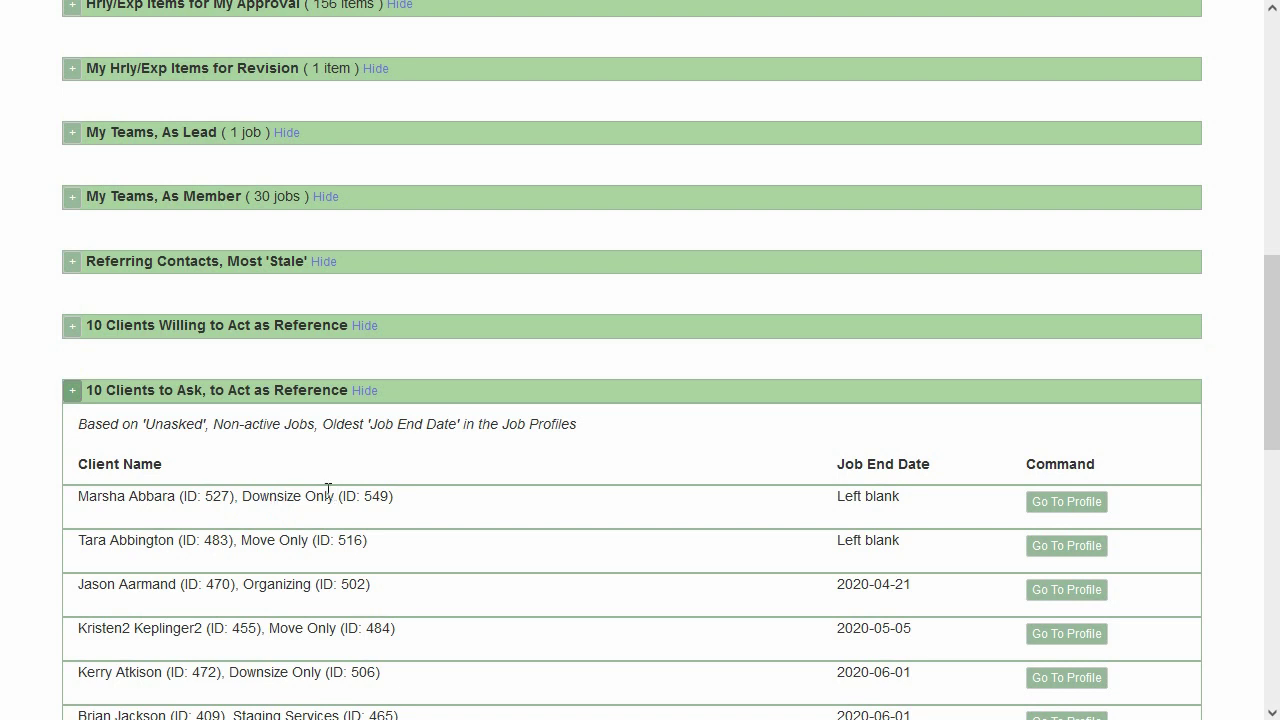
pyautogui.click(68, 388)
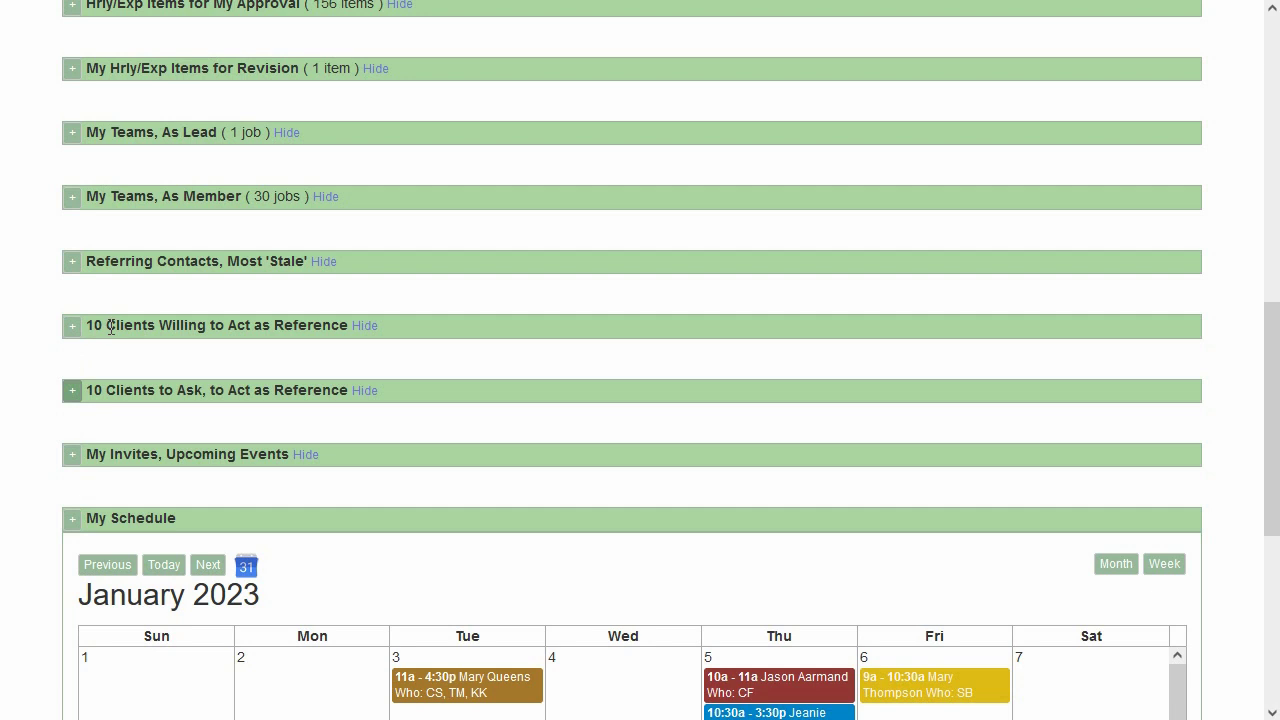
# Step: Examine the most stale referring contacts and their last contact dates, and collapse the list
pyautogui.click(73, 264)
pyautogui.click(74, 266)
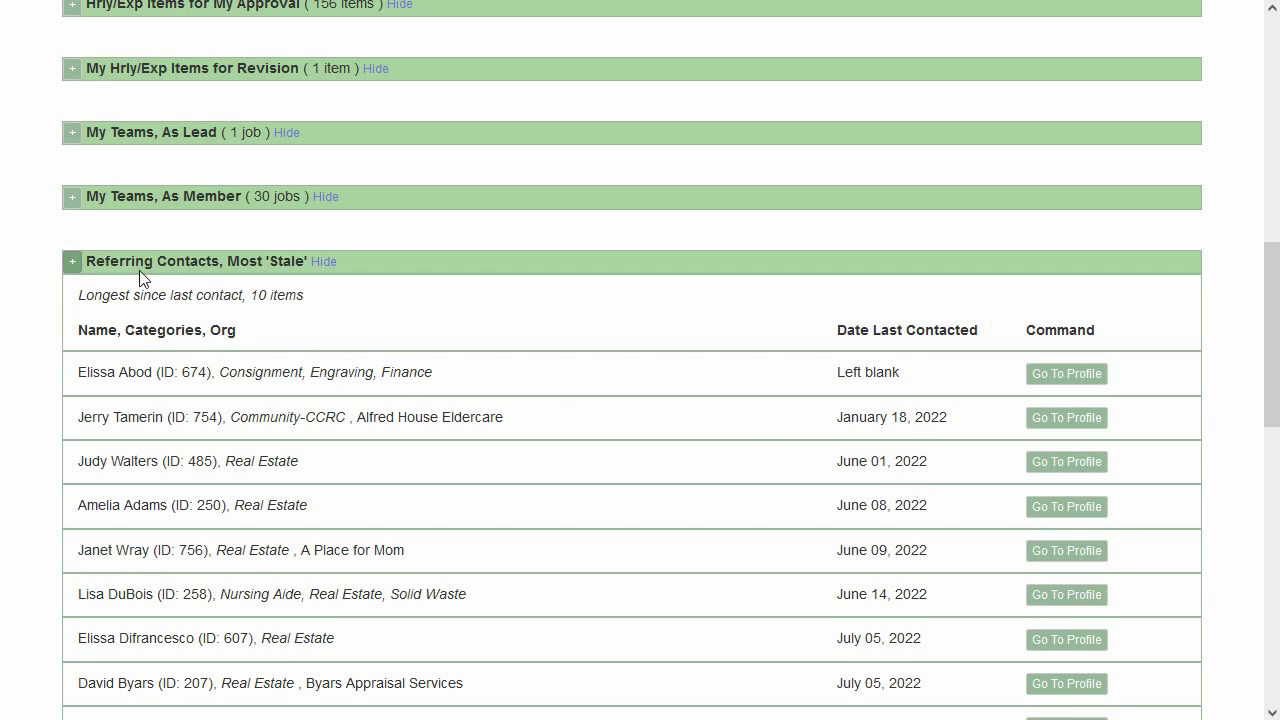
pyautogui.click(73, 265)
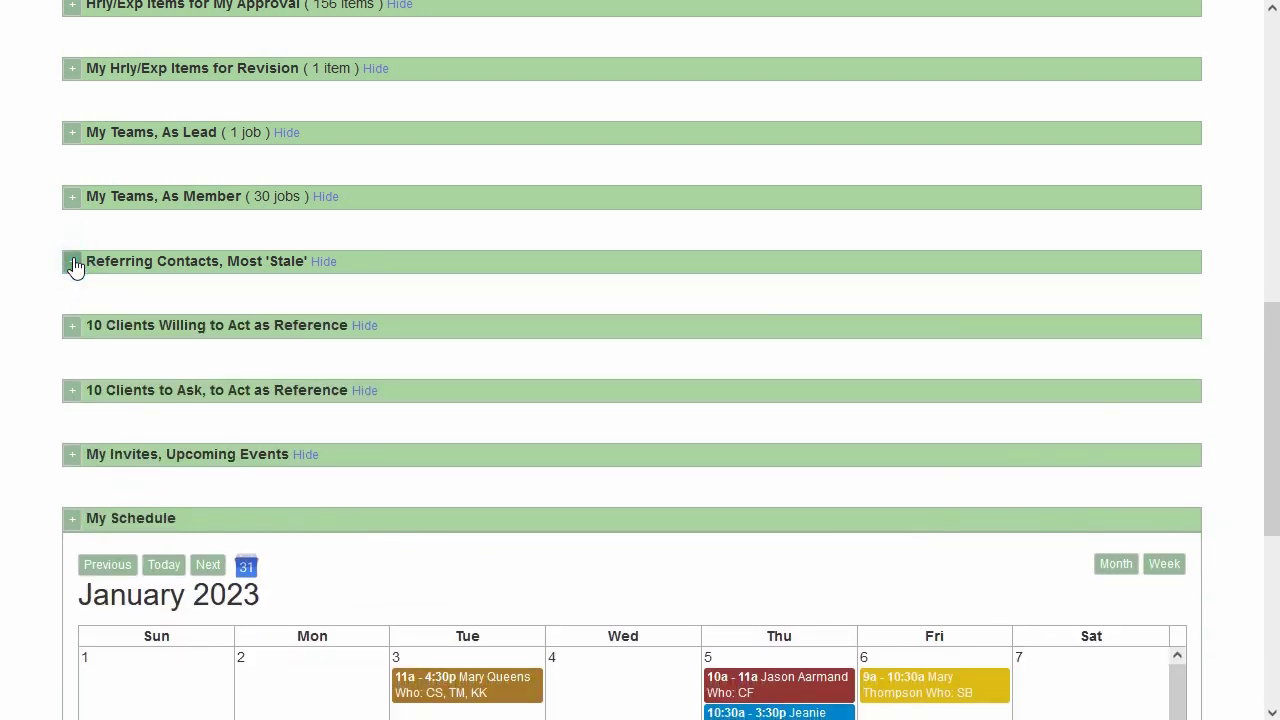